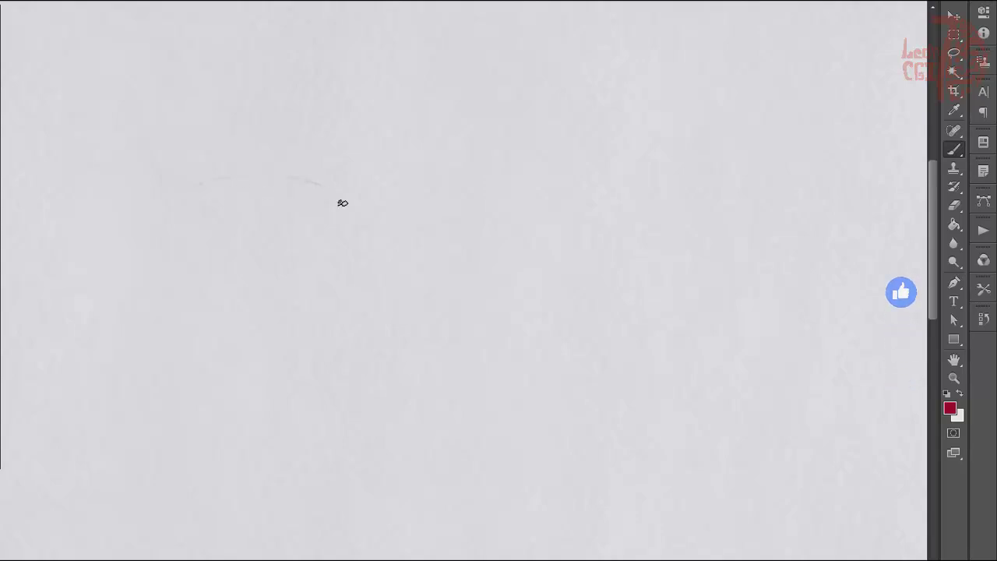
Step: Sketch a red head circle and fade it to a light sketch with the Eraser
left_click_drag(190, 333, 171, 262)
left_click_drag(330, 199, 349, 326)
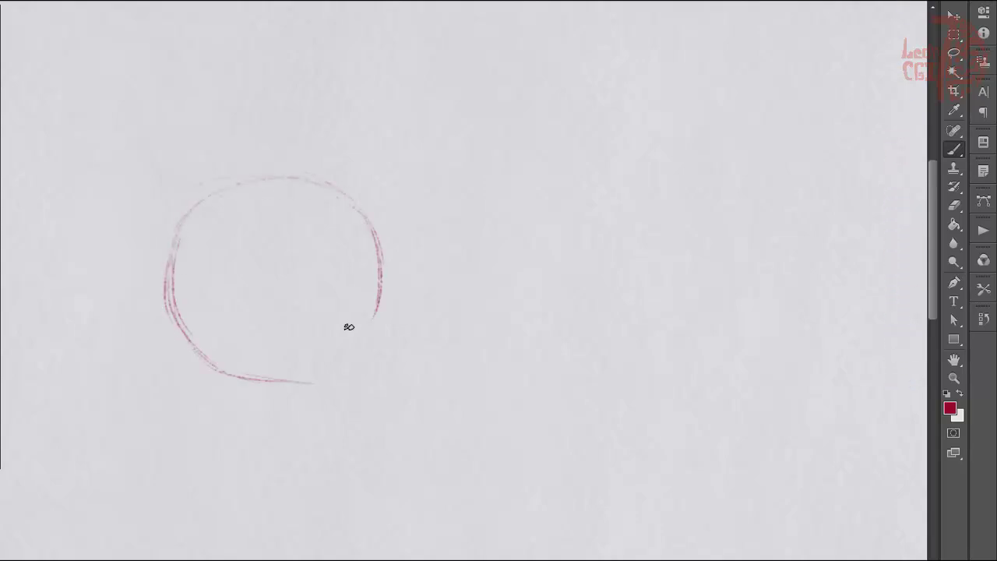
mouse_move(246, 379)
left_mouse_down()
mouse_move(171, 311)
mouse_move(182, 345)
mouse_move(314, 182)
mouse_move(380, 328)
left_mouse_up()
key("e")
mouse_move(180, 342)
left_mouse_down()
mouse_move(187, 218)
mouse_move(335, 401)
left_mouse_up()
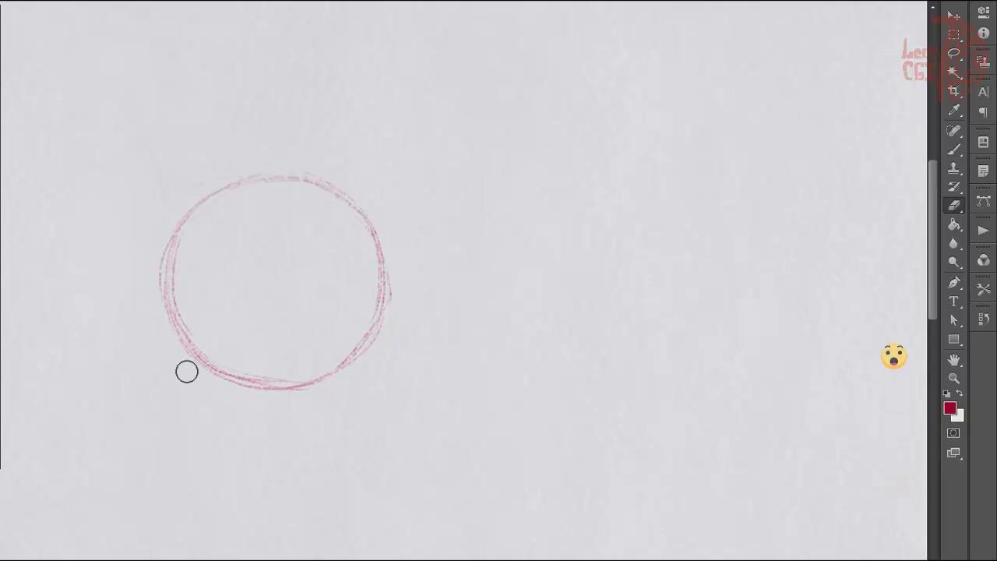
Step: Draw vertical and horizontal crosshair guide lines through the circle
key("b")
left_click_drag(279, 176, 279, 495)
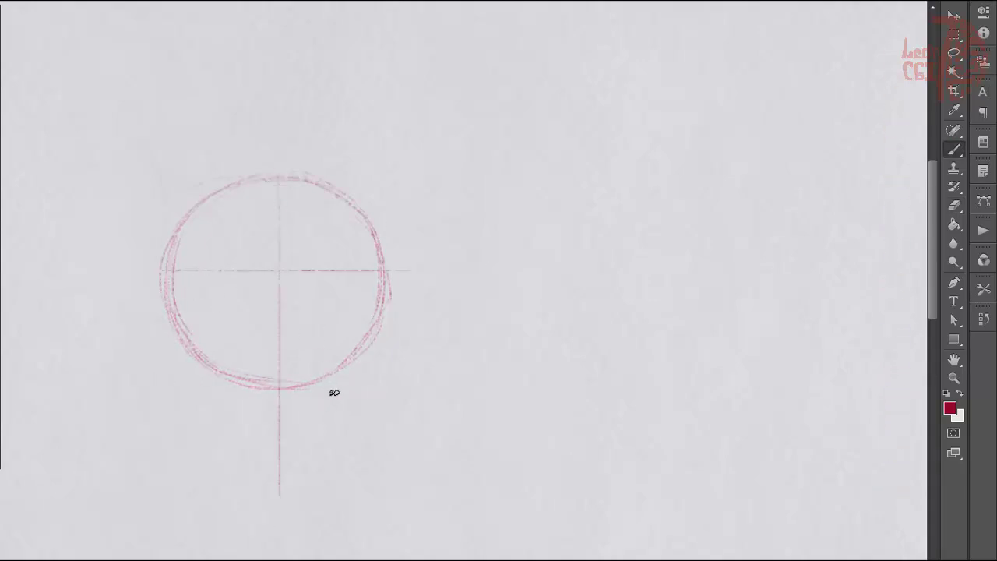
left_click_drag(196, 266, 173, 270)
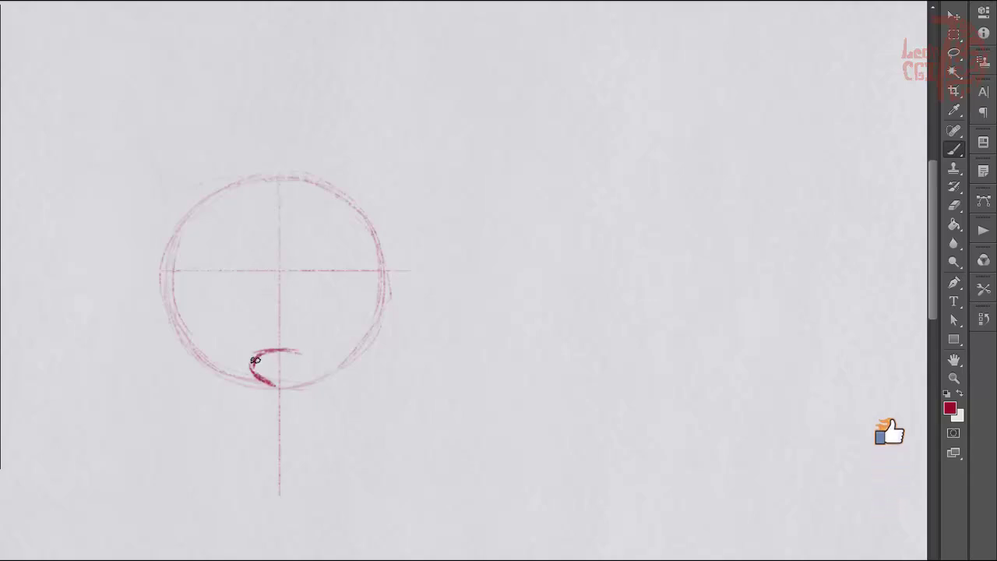
Step: Close and shade the nose oval, then sketch the left eye with a pupil
mouse_move(254, 360)
left_mouse_down()
mouse_move(304, 366)
mouse_move(276, 386)
left_mouse_up()
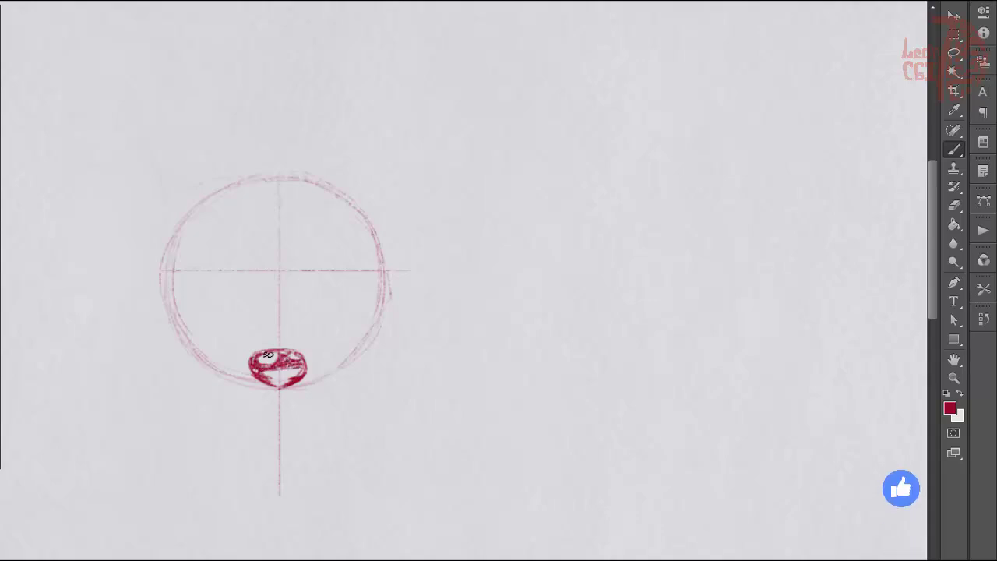
mouse_move(262, 376)
left_mouse_down()
mouse_move(288, 377)
mouse_move(281, 382)
left_mouse_up()
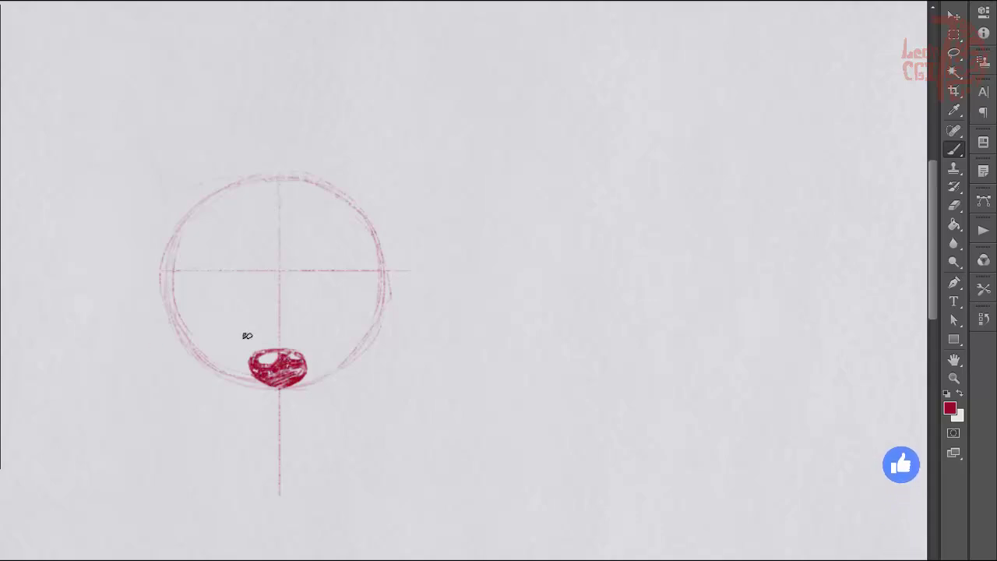
left_click_drag(181, 252, 240, 300)
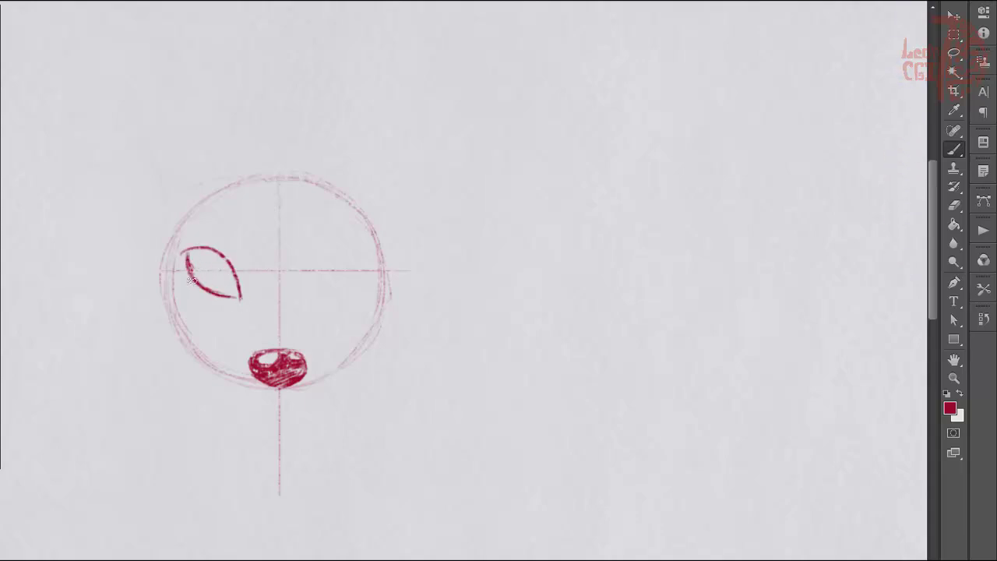
left_click_drag(212, 272, 229, 281)
Step: Thicken the left eye's lash line and sketch the right eye with a guide between them
key("e")
key("b")
left_click_drag(185, 252, 218, 256)
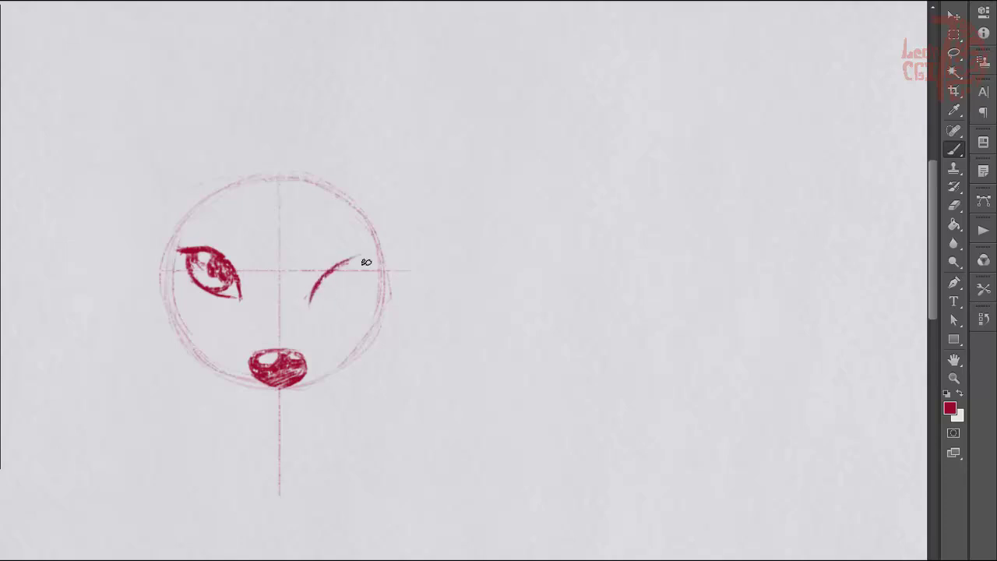
left_click_drag(230, 246, 273, 247)
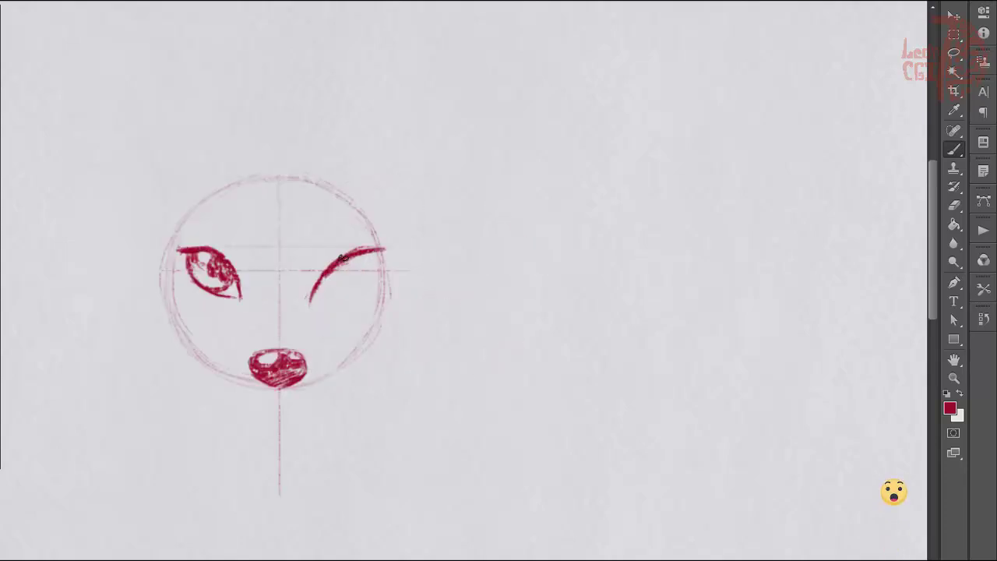
left_click_drag(346, 297, 382, 252)
Step: Erase both eyes and redraw them as ovals above a lower-face guide line
key("e")
mouse_move(183, 253)
left_mouse_down()
mouse_move(229, 276)
mouse_move(370, 269)
left_mouse_up()
key("b")
left_click_drag(199, 316, 389, 315)
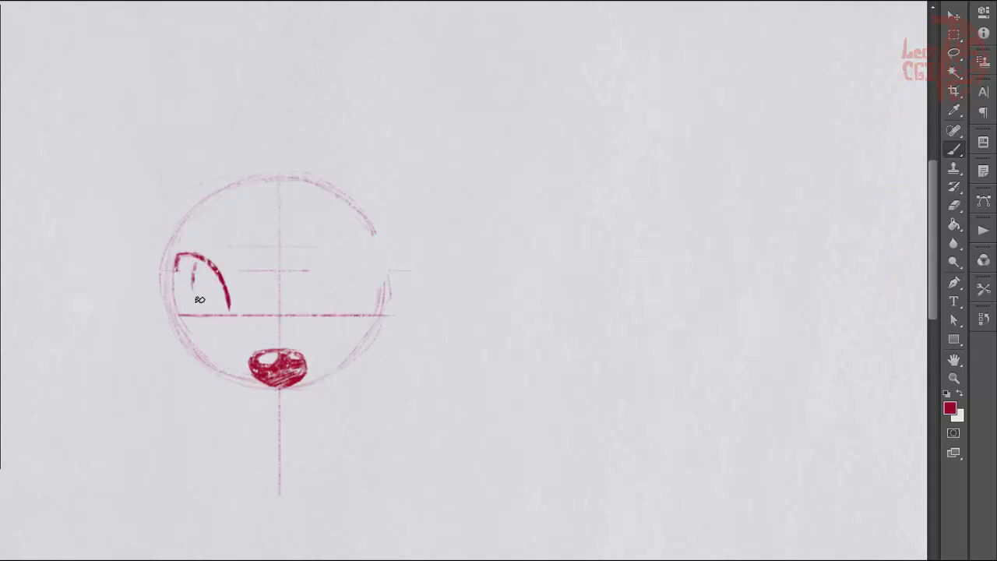
mouse_move(197, 263)
left_mouse_down()
mouse_move(227, 308)
mouse_move(212, 286)
left_mouse_up()
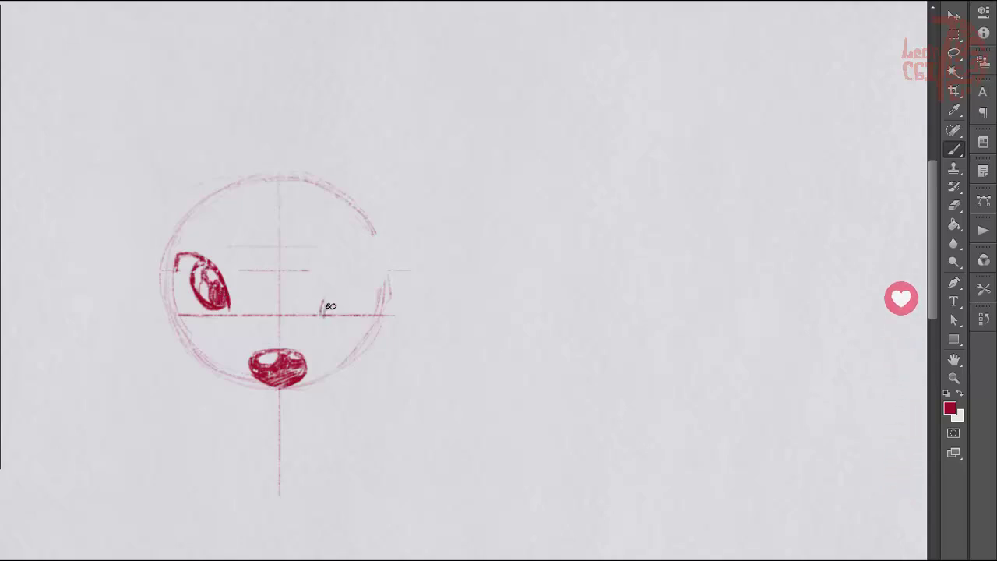
mouse_move(321, 315)
left_mouse_down()
mouse_move(323, 286)
mouse_move(374, 257)
left_mouse_up()
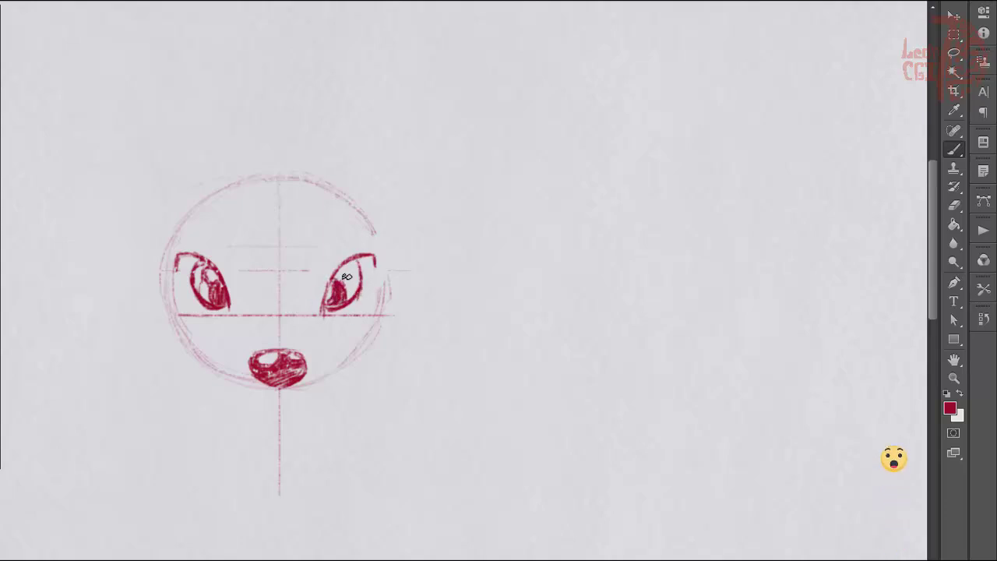
left_click_drag(347, 265, 345, 299)
Step: Darken the lower-left cheek and draw the chin and muzzle lines
left_click_drag(195, 363, 234, 380)
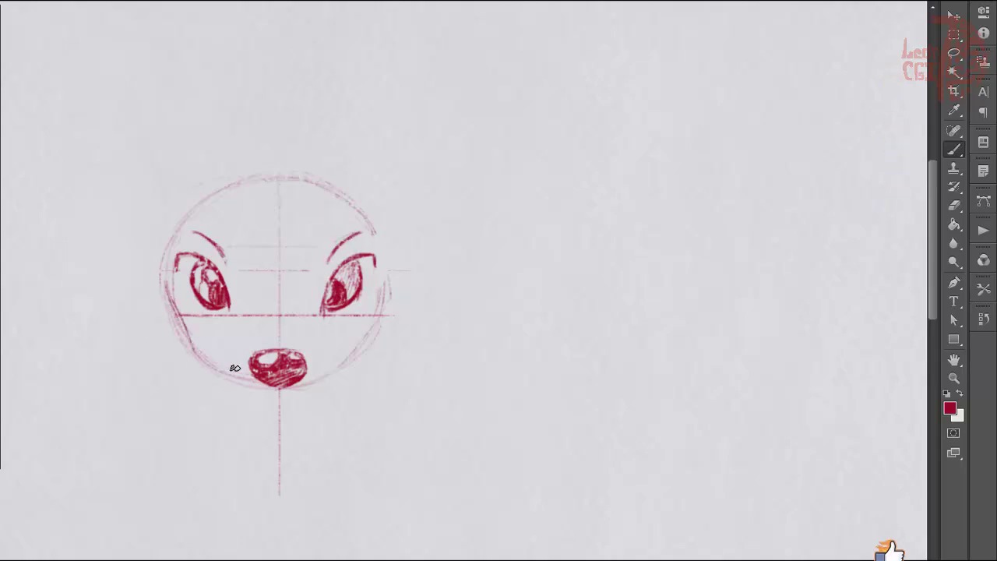
left_click_drag(180, 321, 221, 374)
mouse_move(278, 397)
left_mouse_down()
mouse_move(330, 386)
mouse_move(288, 397)
left_mouse_up()
left_click_drag(308, 327, 326, 397)
Step: Darken the chin, cheeks and head outline, and draw the right ear
key("e")
key("b")
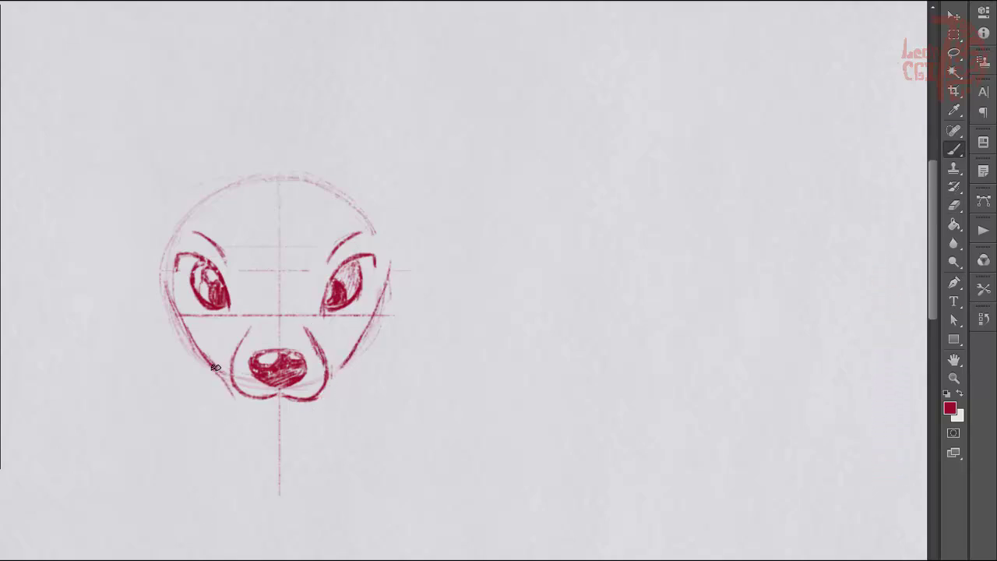
left_click_drag(274, 409, 324, 405)
left_click_drag(376, 231, 387, 299)
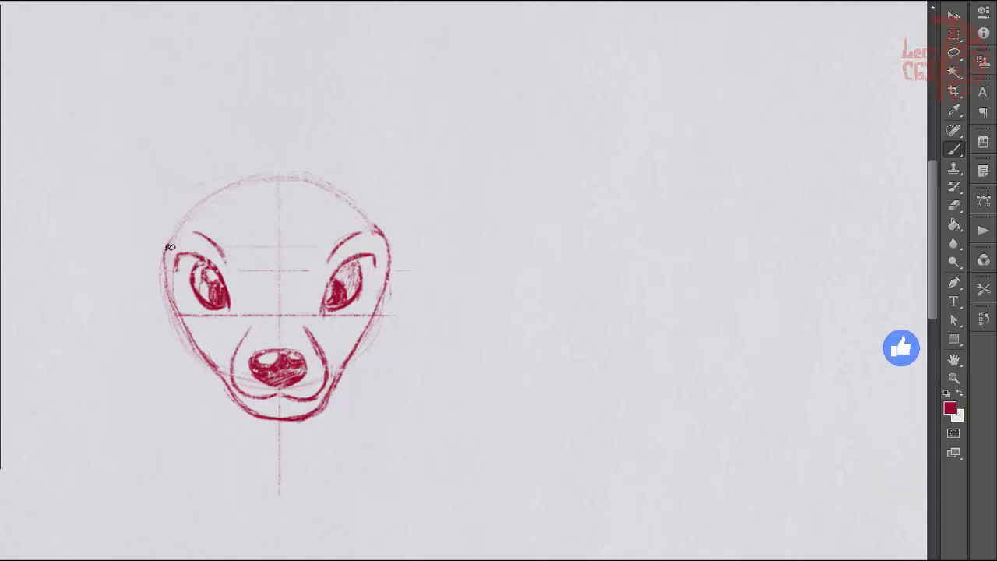
left_click_drag(176, 229, 191, 200)
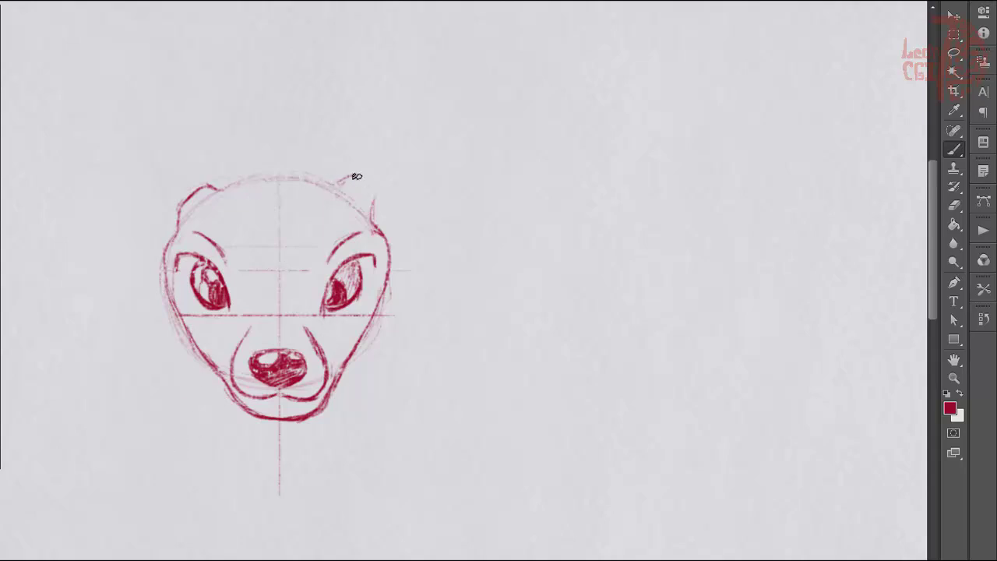
left_click_drag(356, 176, 376, 206)
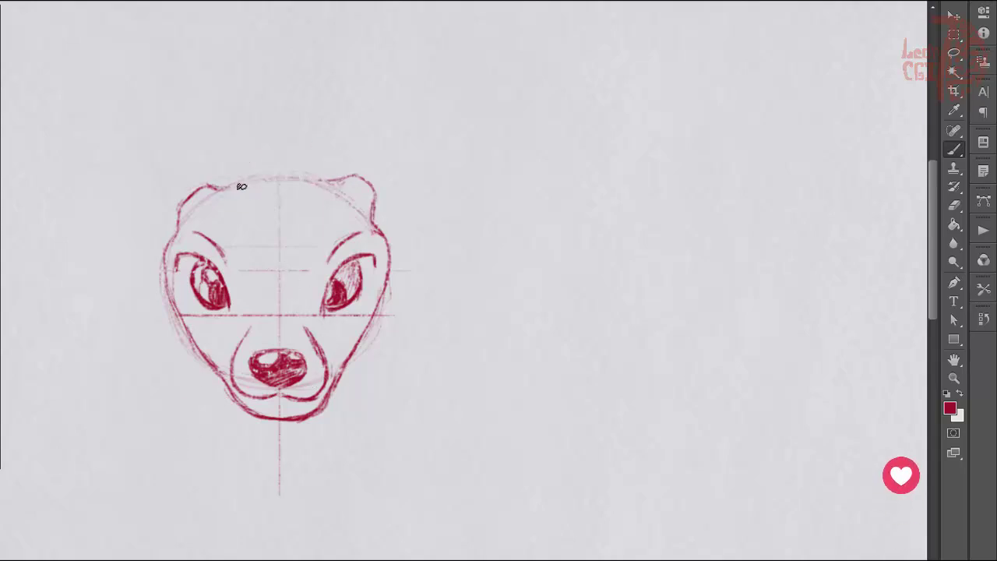
left_click_drag(232, 187, 316, 173)
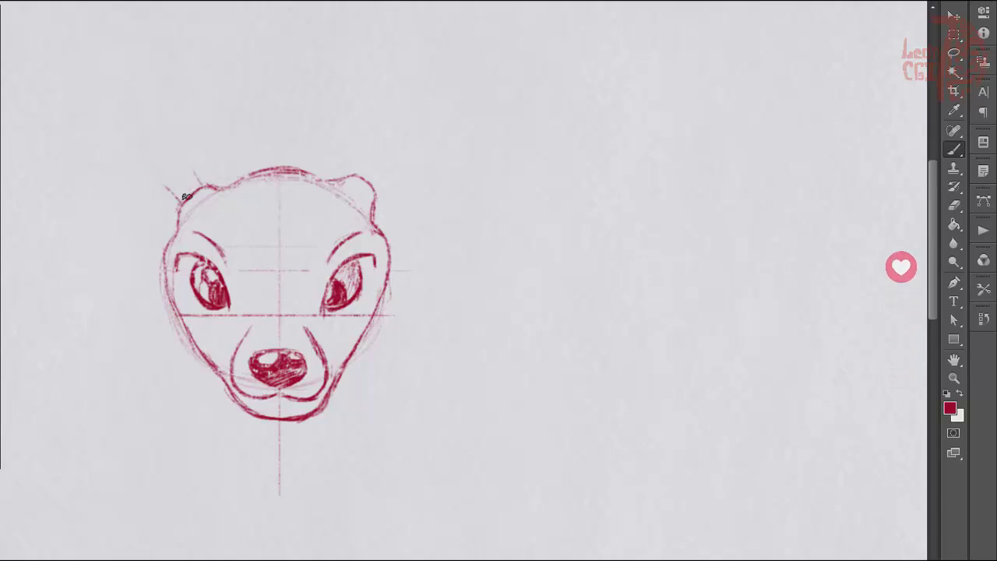
Step: Draw the left and right antler outlines, undoing the overly tall first stroke
mouse_move(180, 204)
left_mouse_down()
mouse_move(107, 21)
mouse_move(101, 66)
left_mouse_up()
key("ctrl+z")
left_click_drag(155, 96, 195, 182)
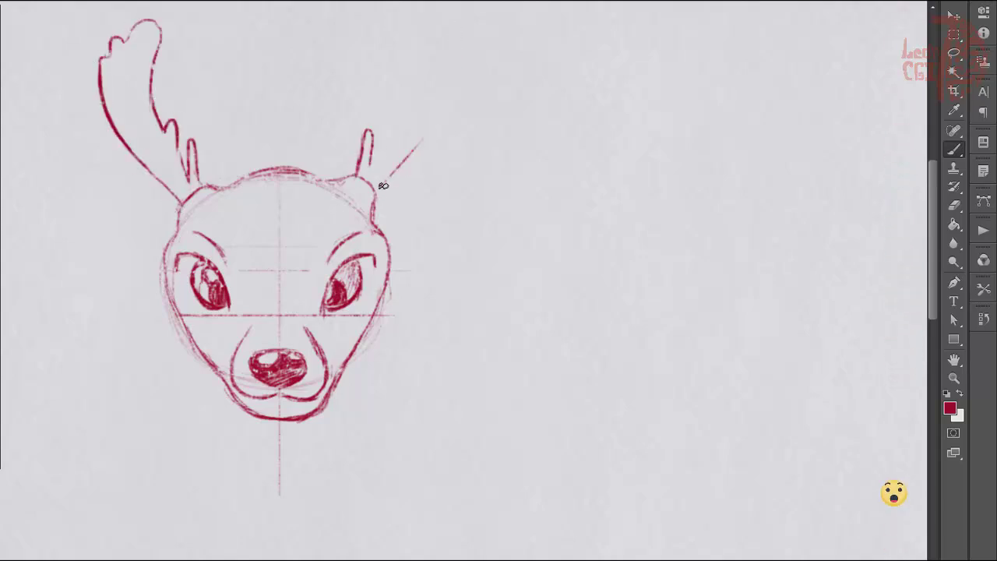
mouse_move(381, 187)
left_mouse_down()
mouse_move(458, 27)
mouse_move(453, 57)
mouse_move(433, 28)
mouse_move(386, 22)
mouse_move(381, 123)
mouse_move(375, 74)
left_mouse_up()
Step: Erase stray lines at the right antler and draw two neck lines below the chin
key("e")
key("b")
key("e")
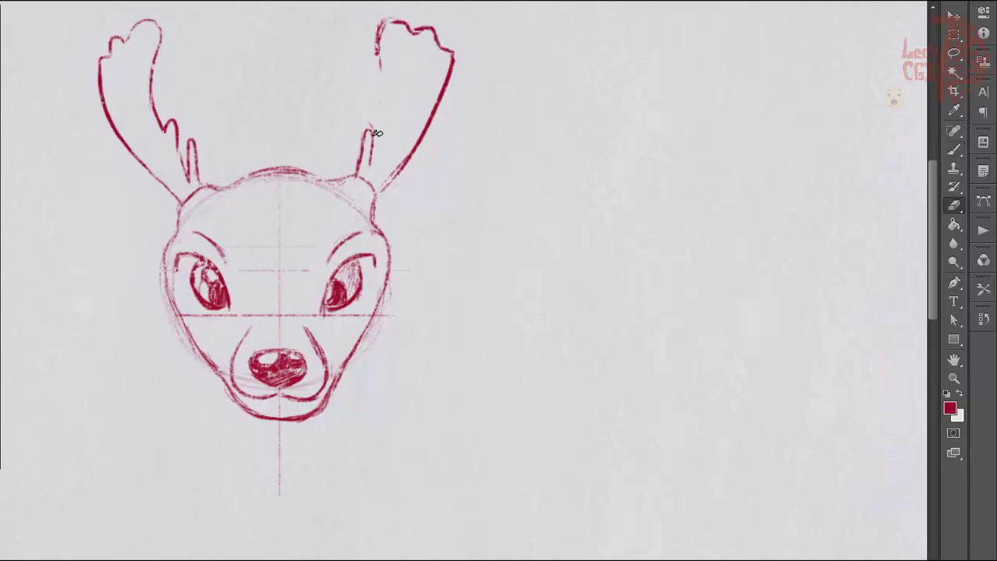
key("b")
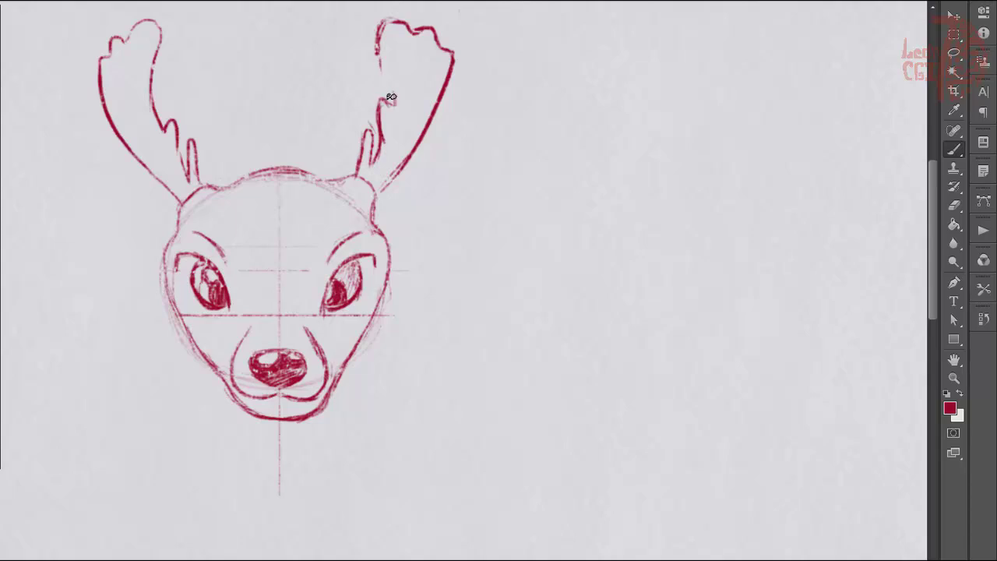
key("e")
left_click_drag(381, 68, 378, 24)
key("b")
left_click_drag(259, 421, 263, 460)
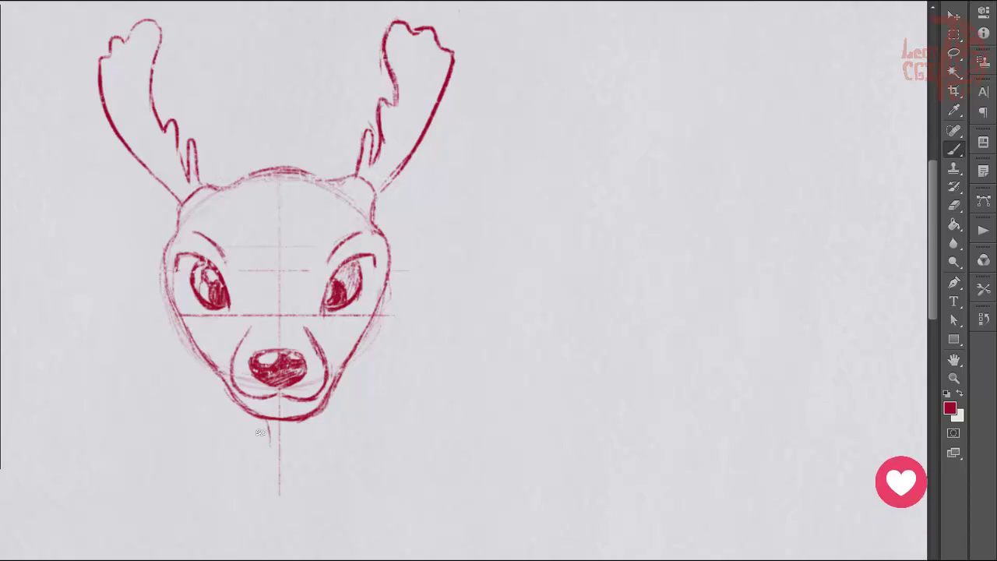
mouse_move(295, 425)
left_mouse_down()
mouse_move(283, 442)
mouse_move(294, 465)
left_mouse_up()
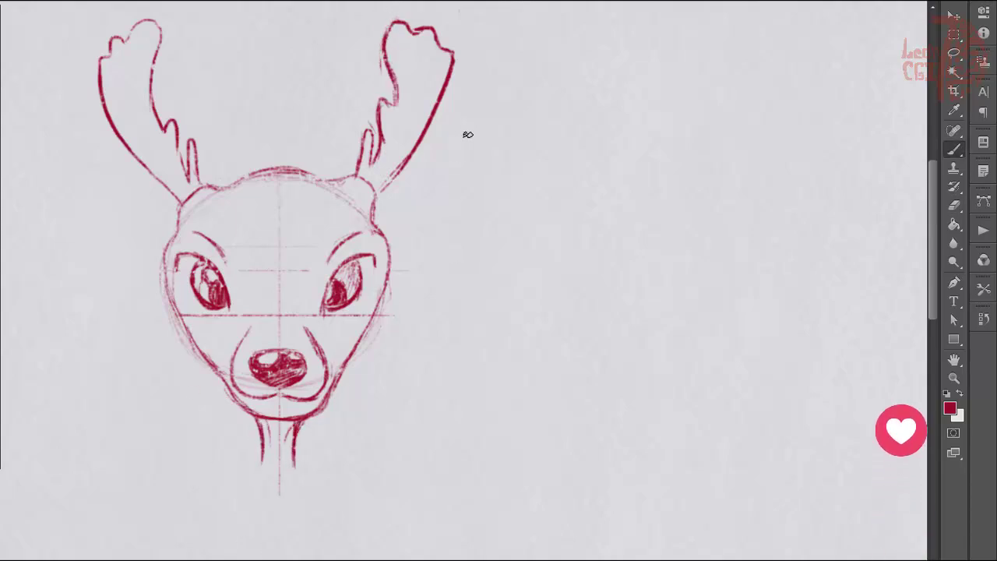
Step: Pan right and draw four long horizontal guide lines for the next head
scroll(507, 282, "right", 5)
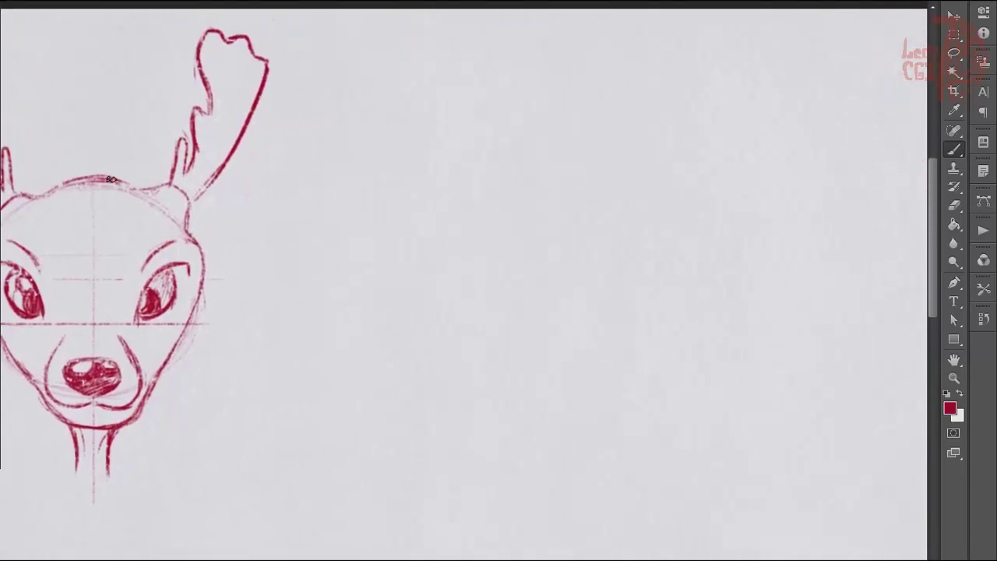
left_click_drag(125, 426, 685, 426)
left_click_drag(195, 321, 756, 325)
left_click_drag(331, 280, 845, 280)
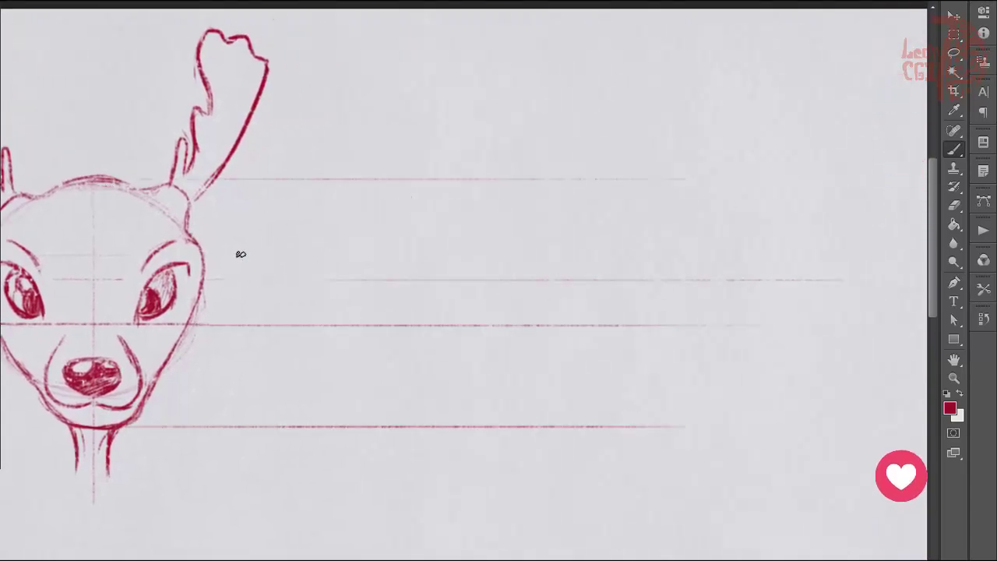
left_click_drag(140, 394, 678, 394)
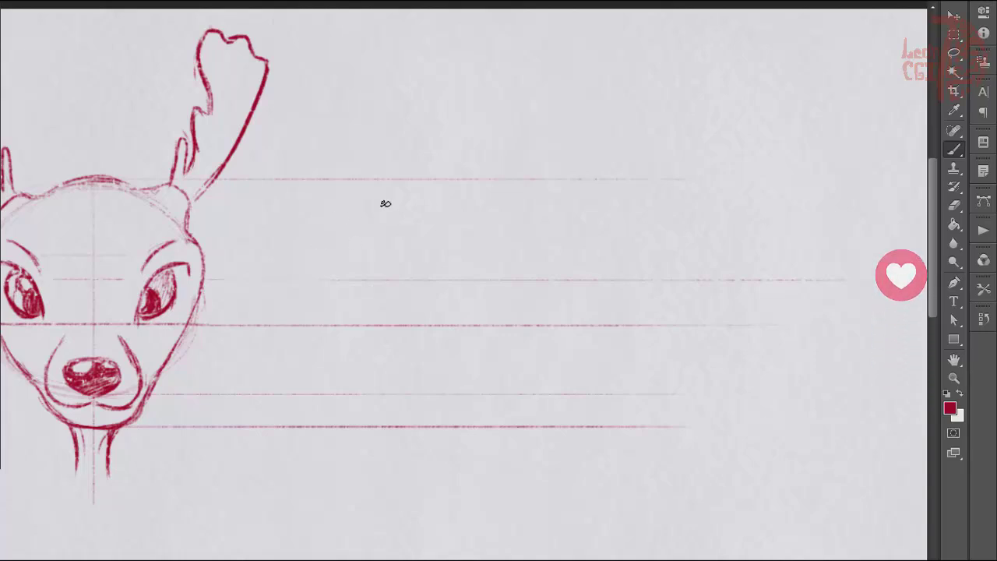
Step: Sketch the second head circle between the guides
mouse_move(355, 238)
left_mouse_down()
mouse_move(448, 190)
mouse_move(530, 204)
mouse_move(337, 366)
left_mouse_up()
mouse_move(343, 296)
left_mouse_down()
mouse_move(423, 421)
mouse_move(473, 424)
left_mouse_up()
mouse_move(336, 374)
left_mouse_down()
mouse_move(343, 272)
mouse_move(360, 229)
left_mouse_up()
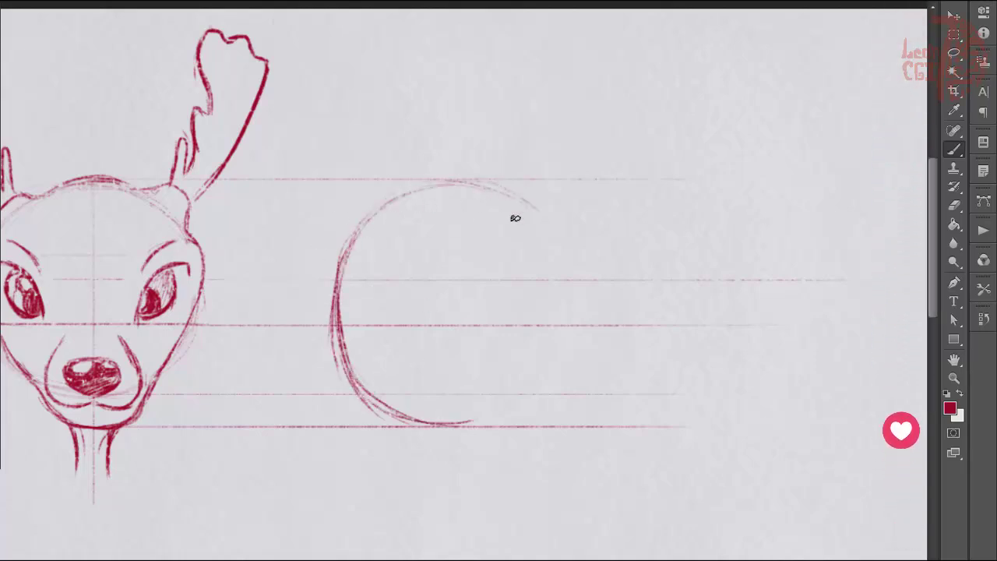
left_click_drag(531, 204, 554, 372)
left_click_drag(564, 289, 494, 423)
mouse_move(386, 411)
left_mouse_down()
mouse_move(352, 238)
mouse_move(407, 405)
left_mouse_up()
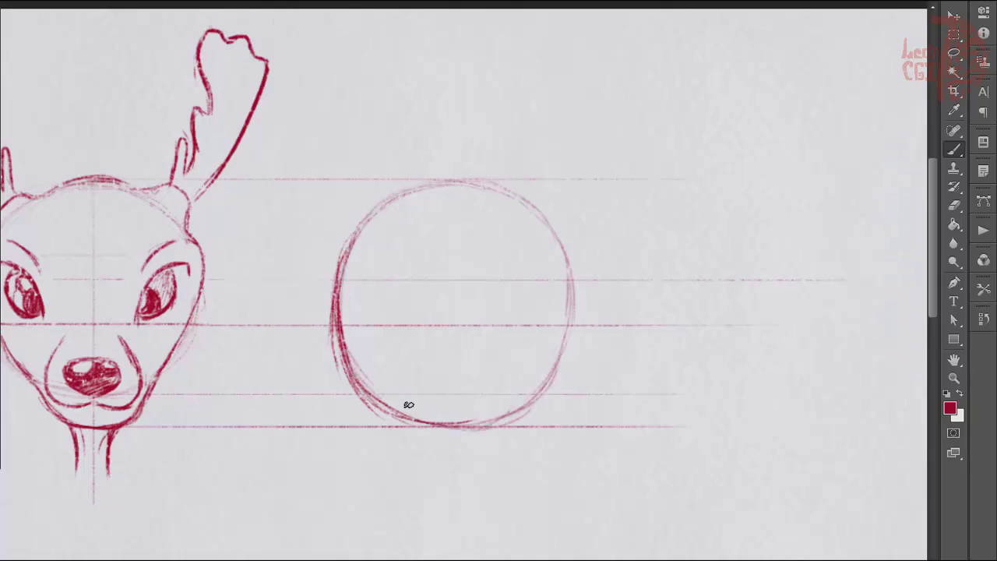
mouse_move(342, 351)
left_mouse_down()
mouse_move(421, 417)
mouse_move(327, 314)
mouse_move(337, 333)
left_mouse_up()
Step: Lighten heavy strokes, darken the top and right arcs, and draw a muzzle ending in a nose
key("e")
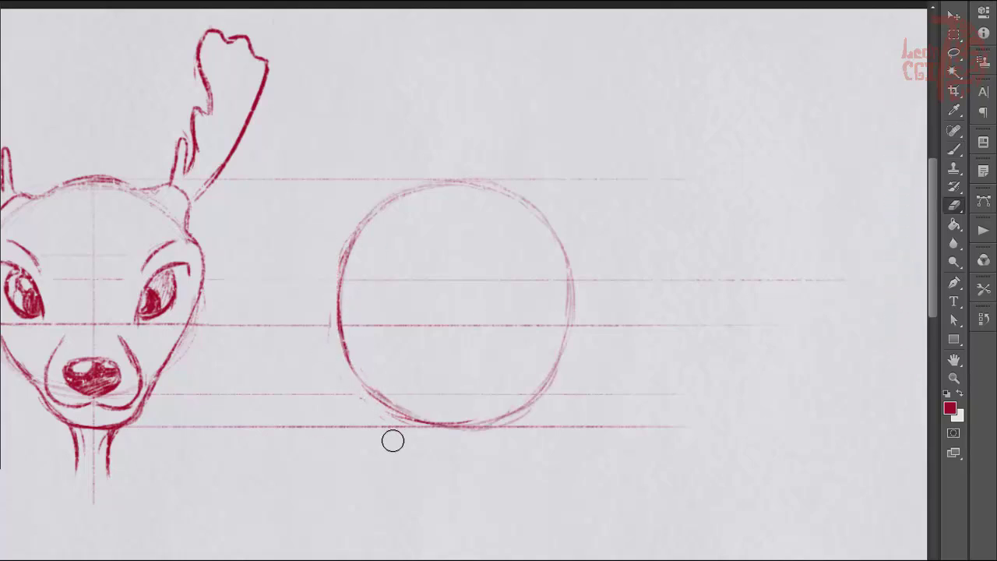
key("b")
mouse_move(389, 201)
left_mouse_down()
mouse_move(527, 225)
mouse_move(514, 413)
left_mouse_up()
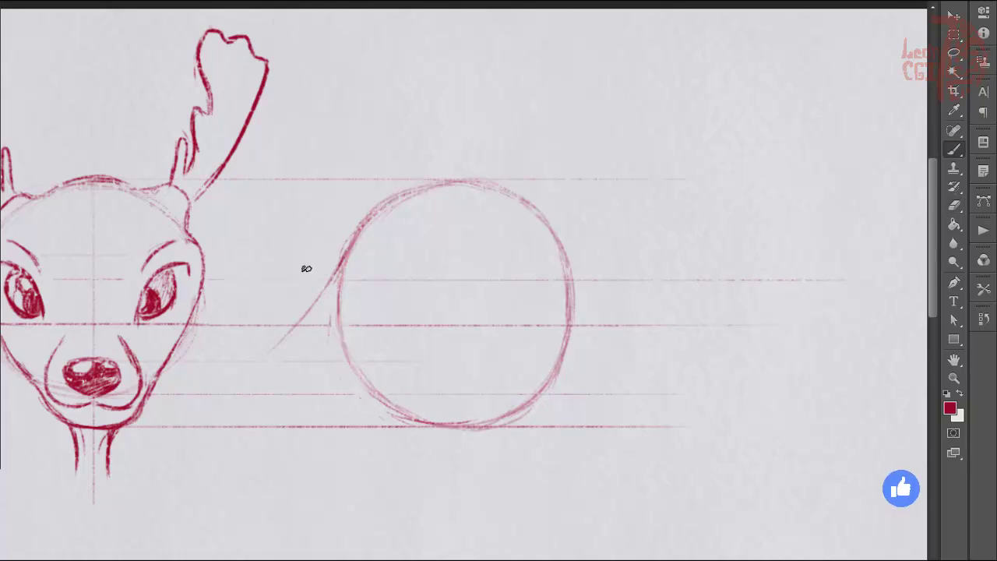
mouse_move(285, 349)
left_mouse_down()
mouse_move(283, 391)
mouse_move(271, 366)
left_mouse_up()
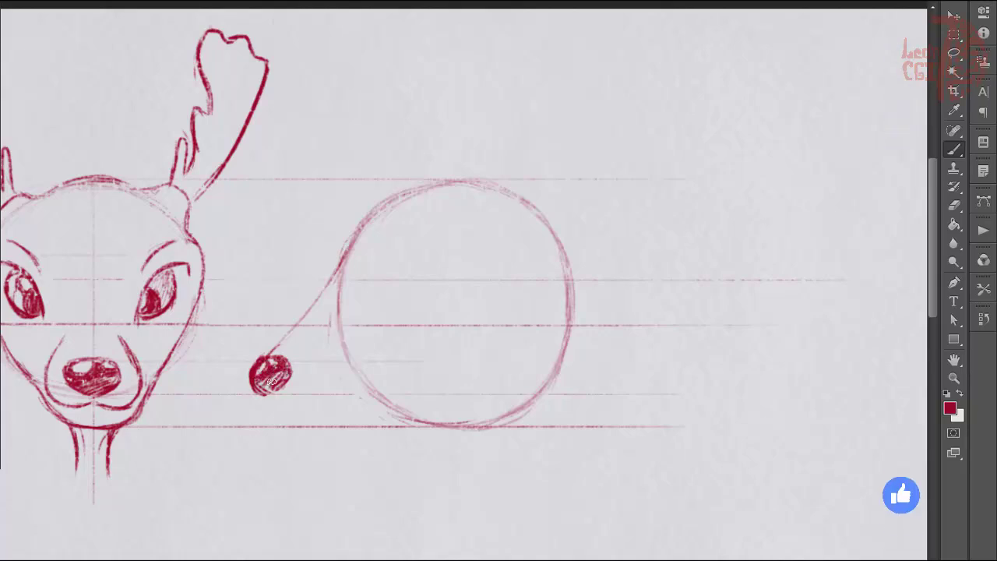
Step: Shade the side-view nose and draw the muzzle line up to the head circle
mouse_move(274, 380)
left_mouse_down()
mouse_move(261, 389)
mouse_move(326, 332)
left_mouse_up()
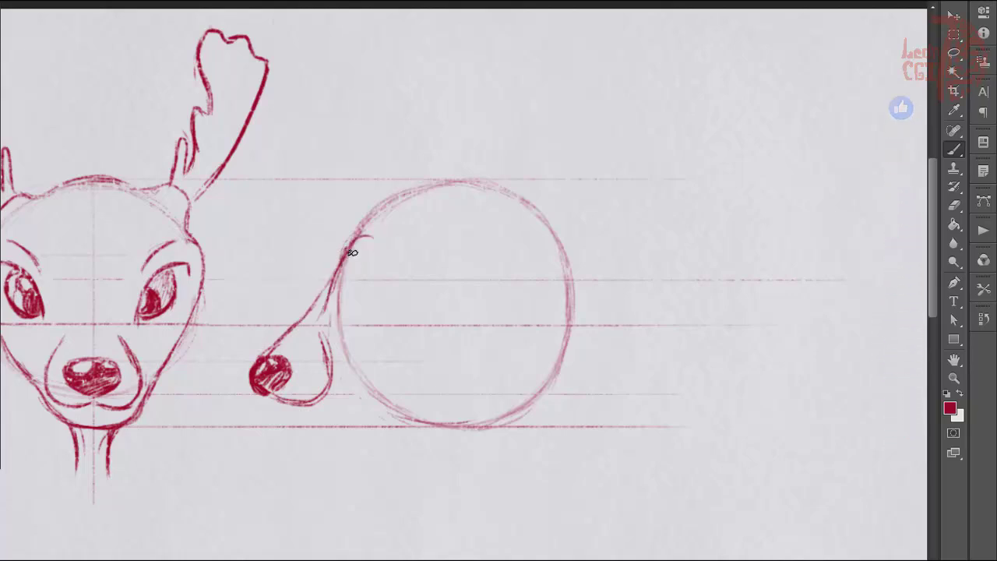
mouse_move(338, 269)
left_mouse_down()
mouse_move(386, 236)
mouse_move(380, 248)
left_mouse_up()
key("e")
key("b")
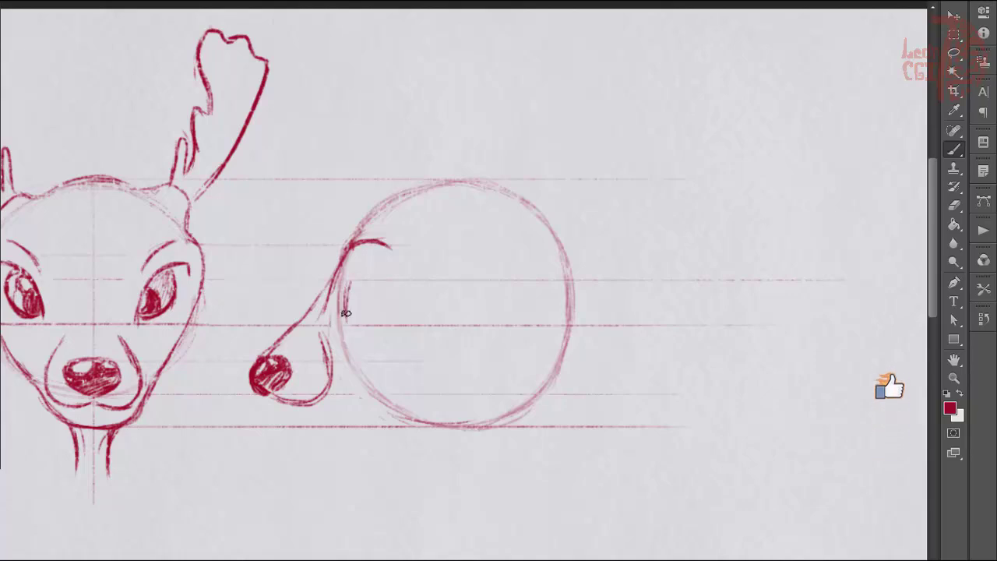
Step: Draw the profile's brow and eye, cleaning with the Eraser, then the forehead line and fur strokes
left_click_drag(377, 278, 348, 300)
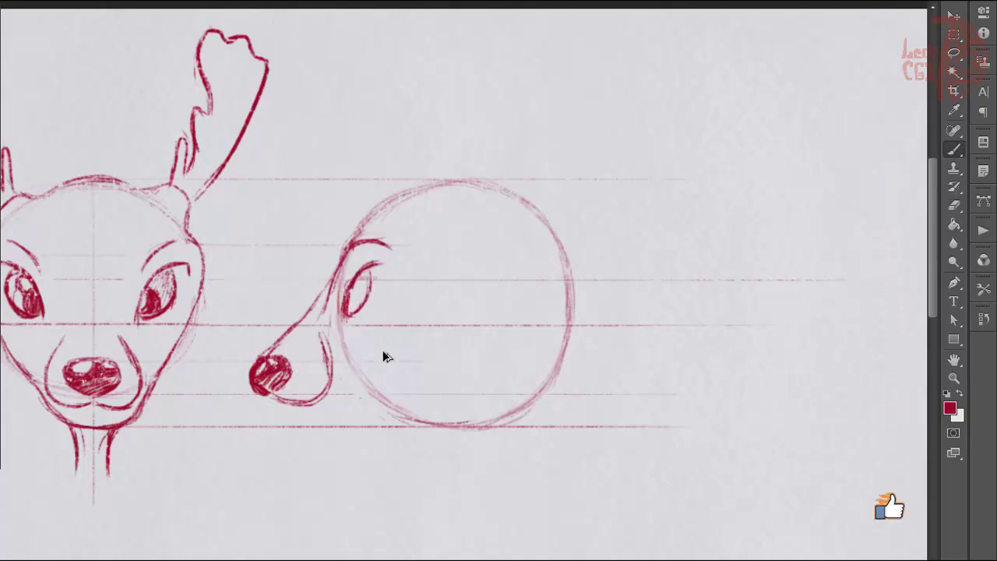
mouse_move(381, 278)
left_mouse_down()
mouse_move(352, 254)
mouse_move(396, 287)
mouse_move(382, 305)
left_mouse_up()
key("e")
mouse_move(367, 263)
left_mouse_down()
mouse_move(407, 301)
mouse_move(341, 312)
left_mouse_up()
key("b")
key("e")
key("b")
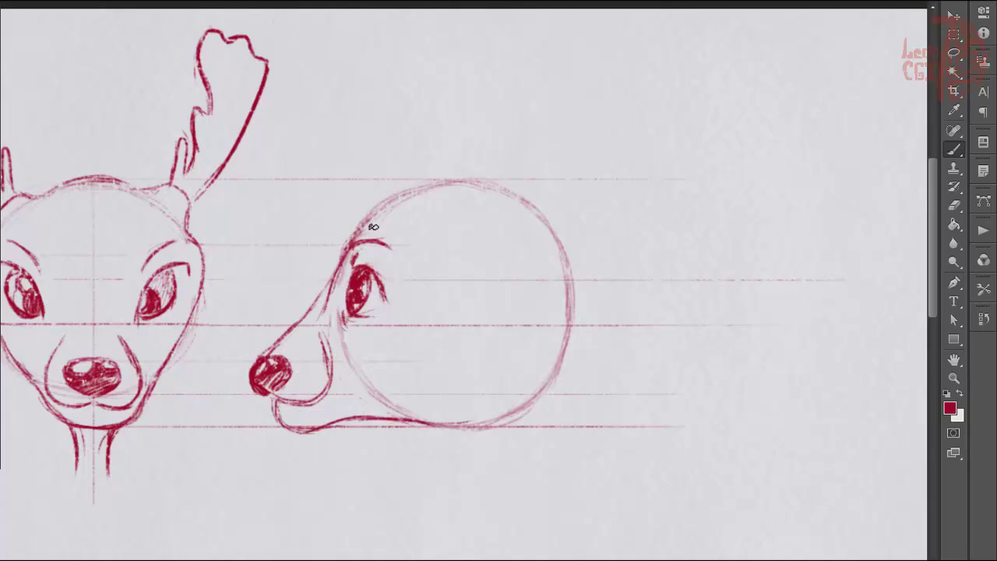
mouse_move(357, 237)
left_mouse_down()
mouse_move(412, 202)
mouse_move(467, 224)
left_mouse_up()
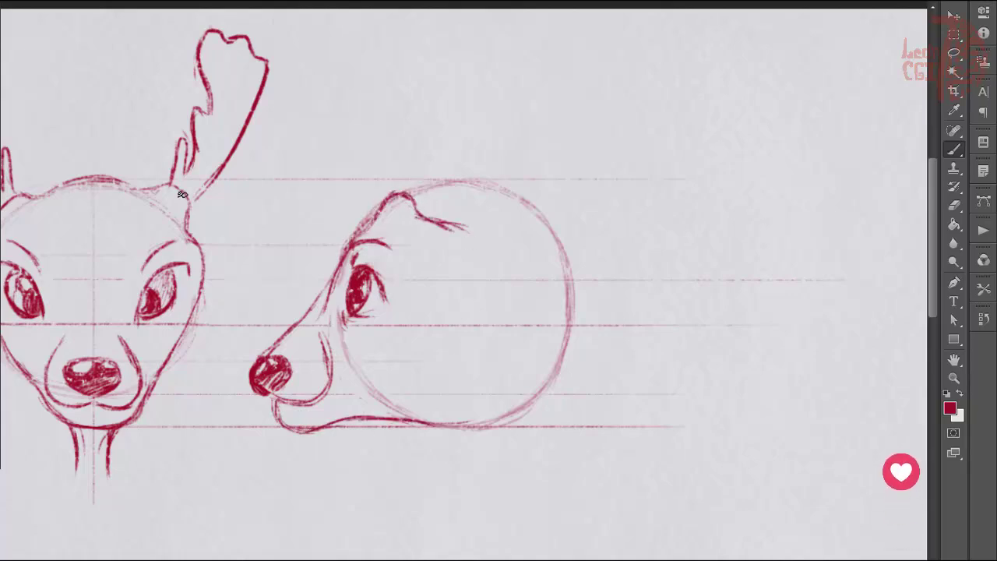
mouse_move(184, 195)
left_mouse_down()
mouse_move(344, 190)
mouse_move(405, 201)
mouse_move(374, 269)
left_mouse_up()
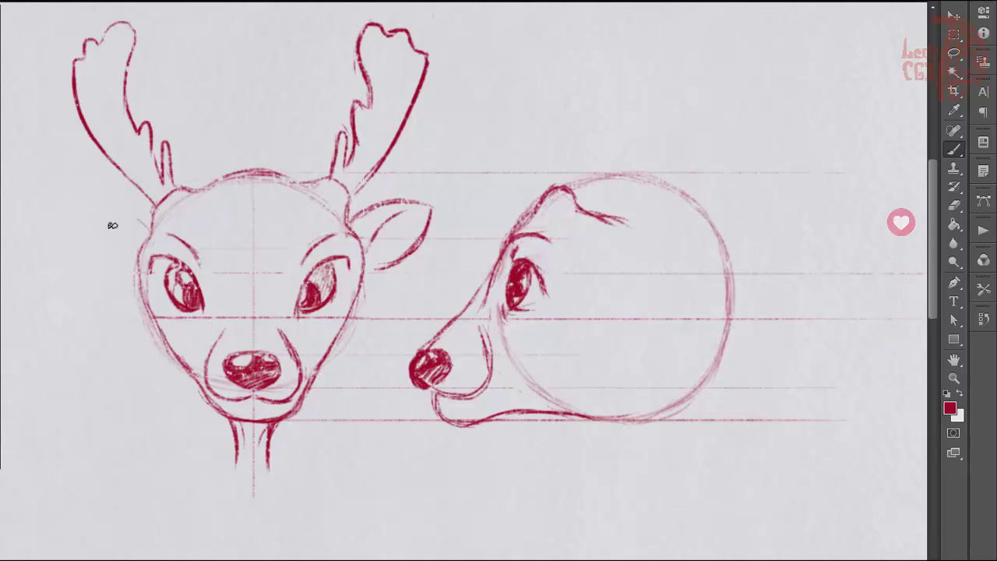
Step: Add the front-view head's right ear and the side-view head's inner ear line
left_click_drag(63, 224, 141, 219)
mouse_move(614, 224)
left_mouse_down()
mouse_move(415, 220)
mouse_move(439, 188)
left_mouse_up()
key("e")
key("b")
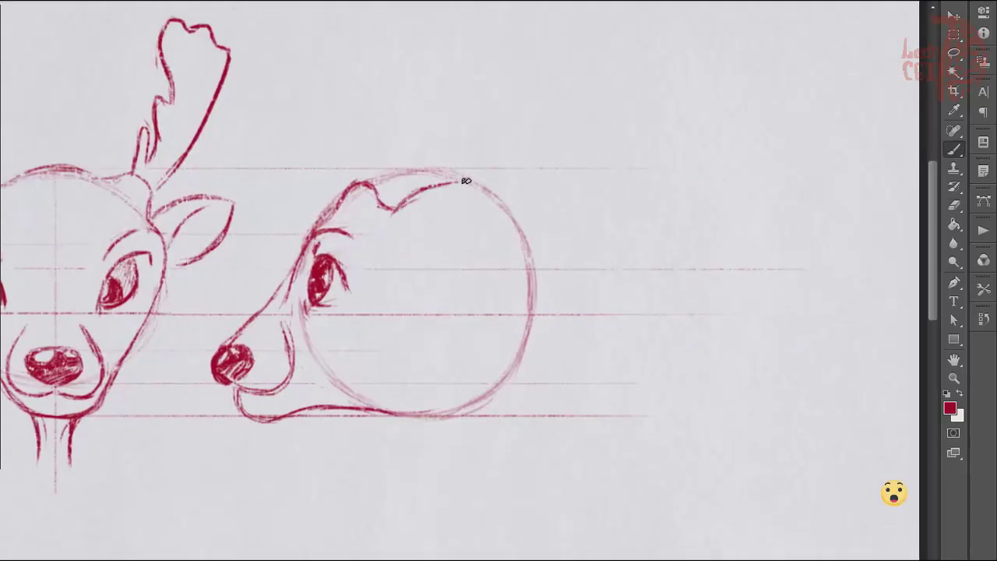
left_click_drag(421, 239, 441, 193)
Step: Draw a tall branched antler, fixing its base, plus the back-of-head and neck lines
mouse_move(355, 173)
left_mouse_down()
mouse_move(343, 155)
mouse_move(367, 18)
left_mouse_up()
left_click_drag(417, 67, 376, 179)
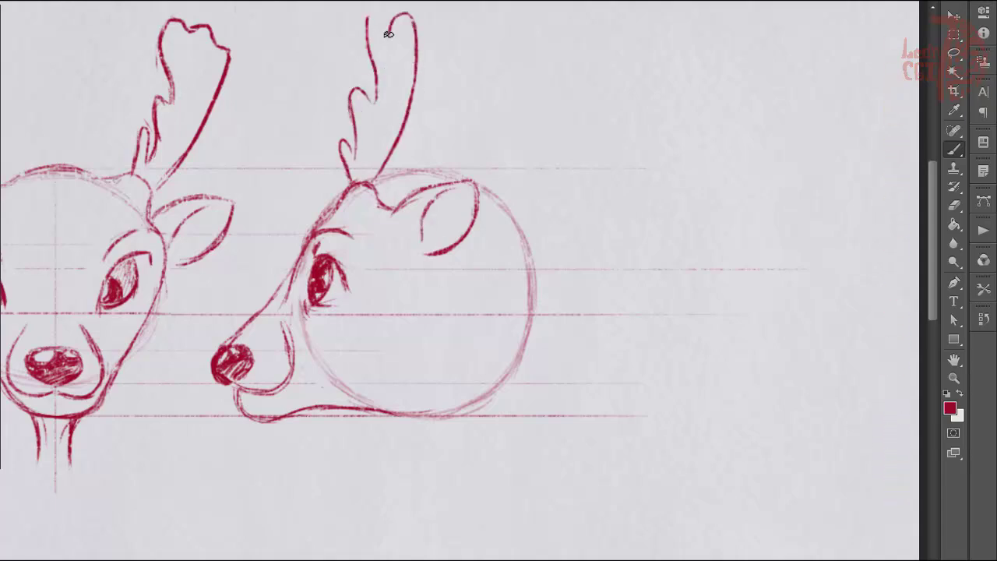
left_click_drag(388, 34, 373, 64)
key("e")
key("b")
key("e")
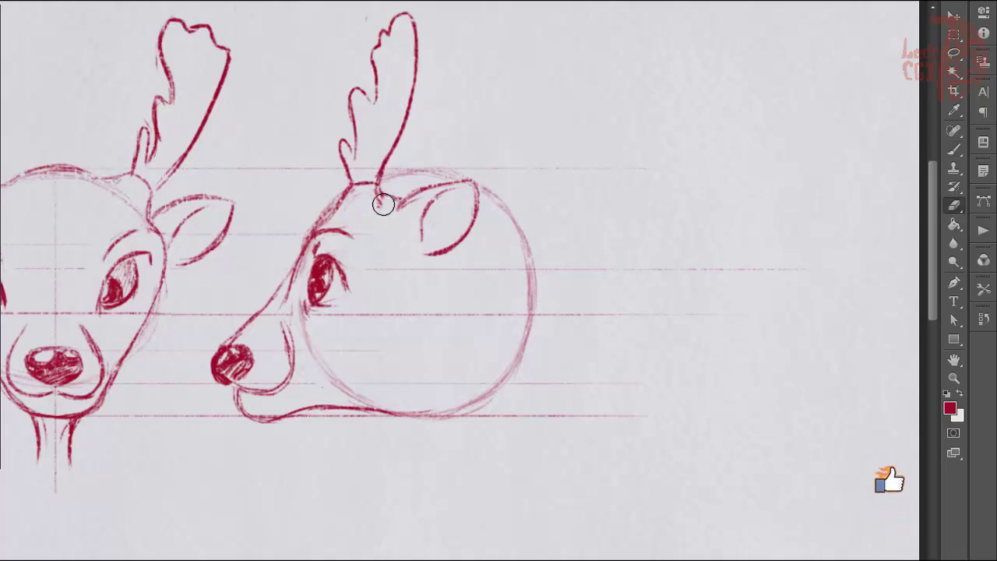
key("b")
mouse_move(398, 210)
left_mouse_down()
mouse_move(383, 200)
mouse_move(408, 198)
left_mouse_up()
left_click_drag(466, 243, 490, 310)
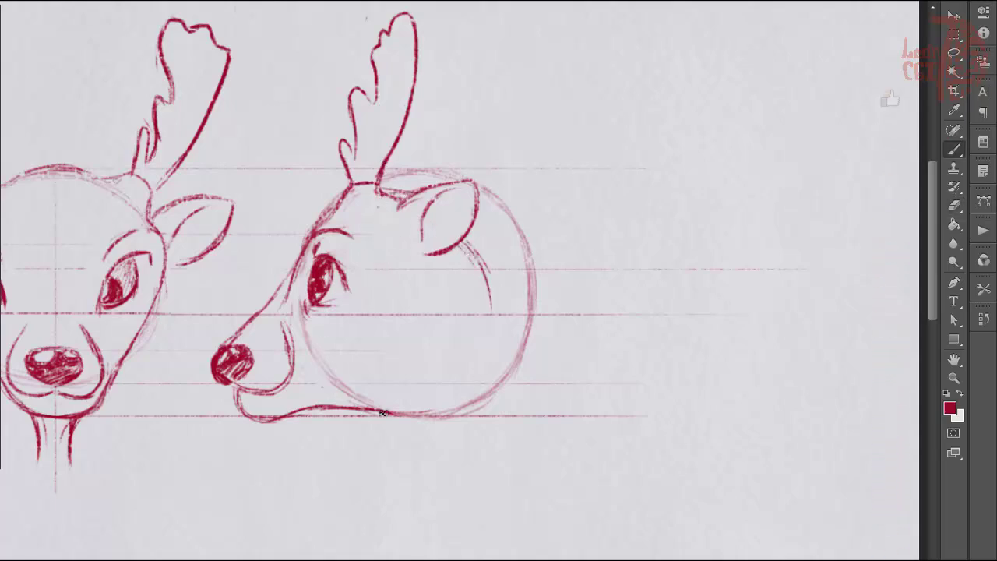
mouse_move(460, 462)
left_mouse_down()
mouse_move(489, 257)
mouse_move(460, 427)
left_mouse_up()
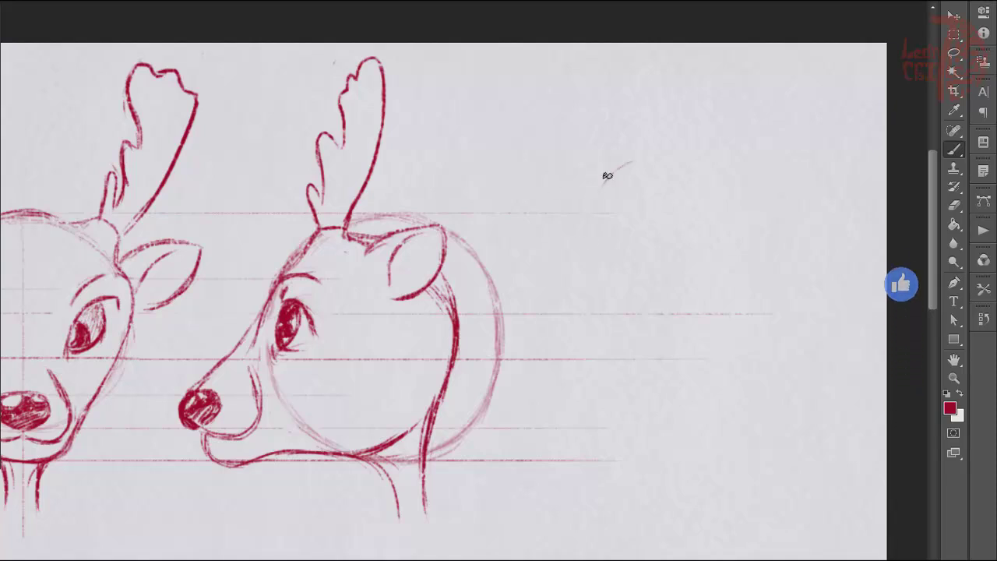
Step: Sketch a third head circle on the right with a curved centre line and cross guide arcs
mouse_move(623, 168)
left_mouse_down()
mouse_move(573, 319)
mouse_move(814, 234)
left_mouse_up()
left_click_drag(580, 273, 803, 358)
left_click_drag(791, 175, 810, 370)
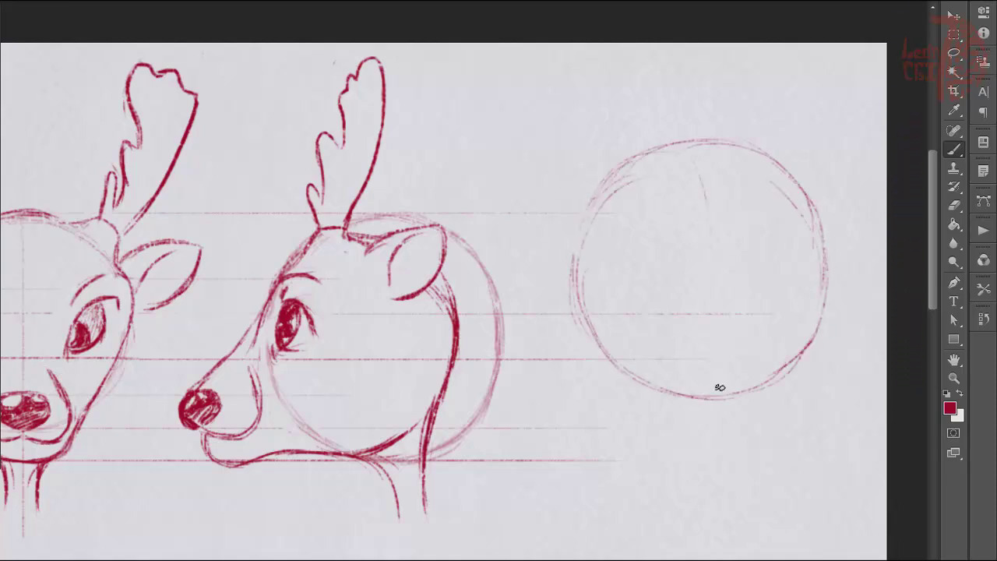
left_click_drag(687, 140, 647, 359)
left_click_drag(601, 233, 816, 212)
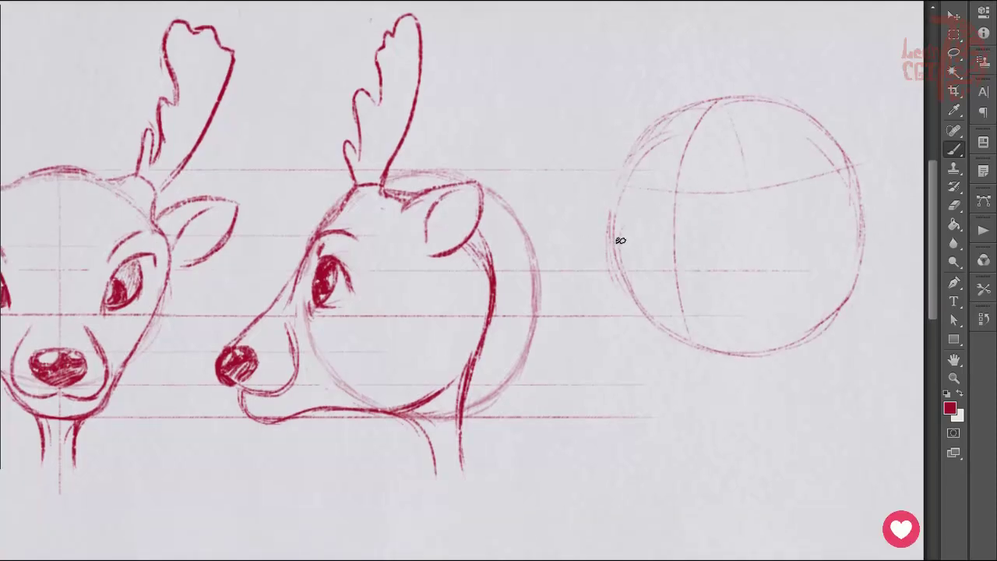
left_click_drag(656, 283, 814, 280)
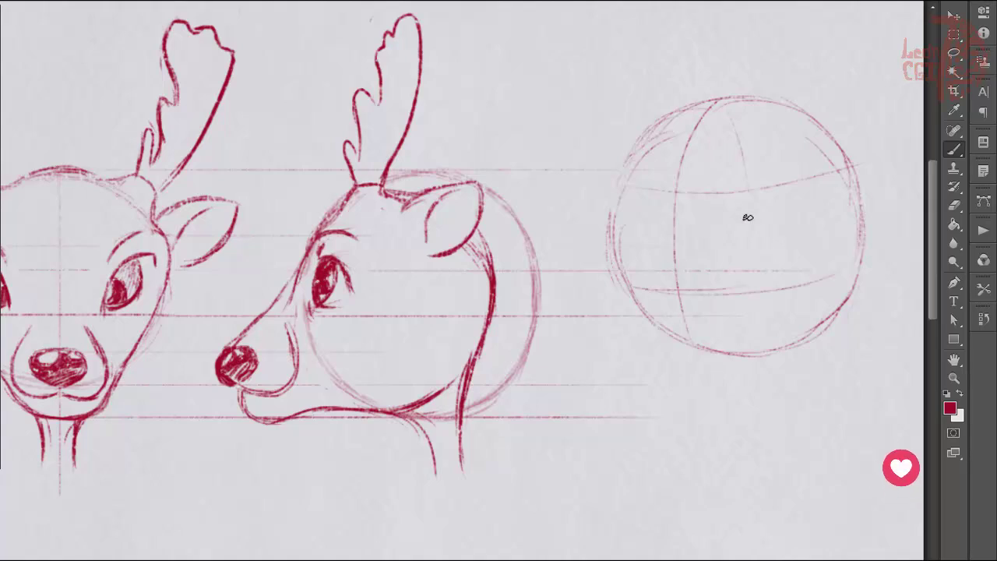
Step: Draw and shade both eyes, undoing a first attempt, and add a shaded nose
mouse_move(721, 229)
left_mouse_down()
mouse_move(795, 192)
mouse_move(827, 211)
left_mouse_up()
left_click_drag(724, 232, 796, 187)
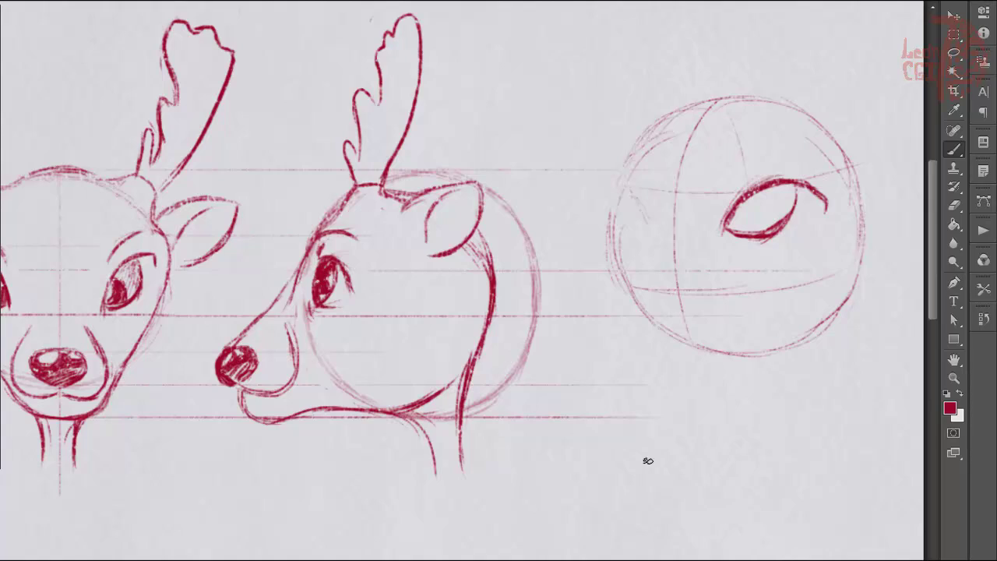
key("ctrl+alt+z")
key("ctrl+alt+z")
key("ctrl+alt+z")
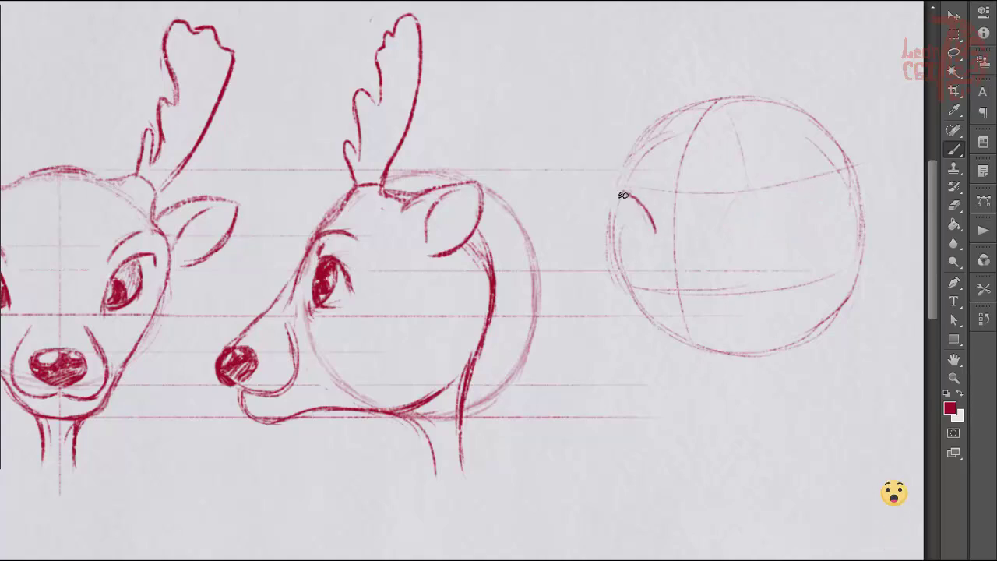
left_click_drag(624, 200, 648, 234)
left_click_drag(716, 230, 773, 193)
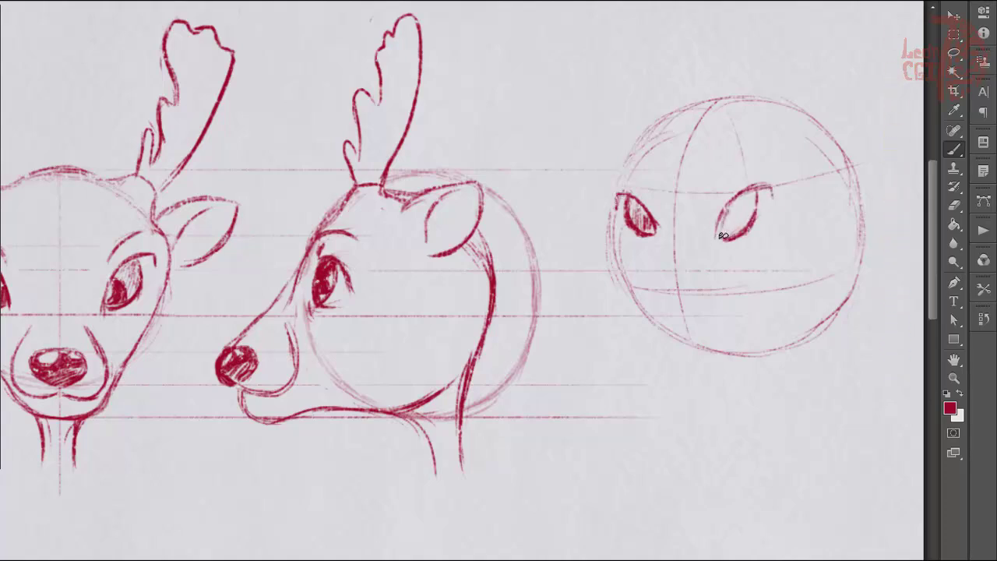
left_click_drag(723, 235, 754, 197)
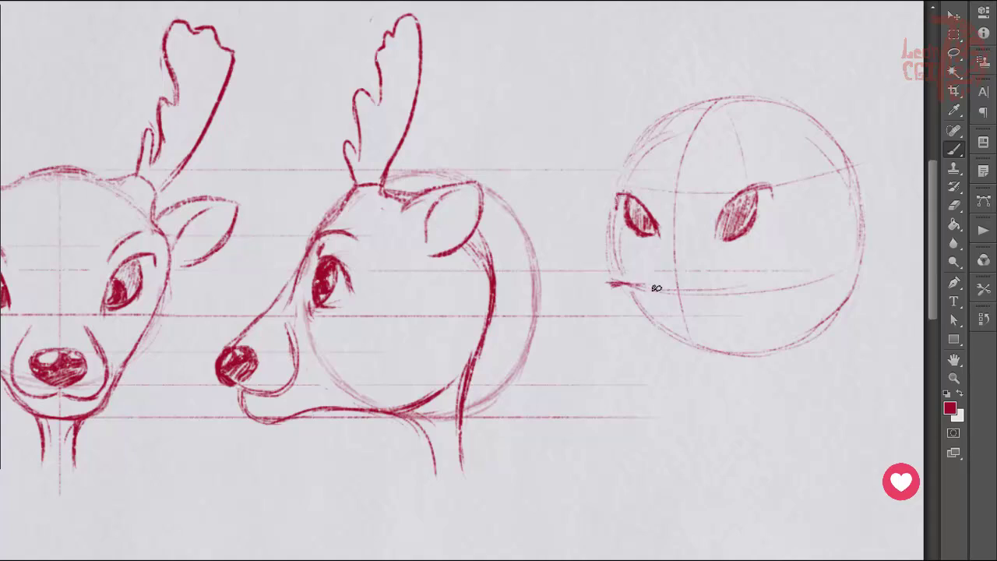
mouse_move(657, 288)
left_mouse_down()
mouse_move(619, 285)
mouse_move(663, 296)
mouse_move(654, 312)
mouse_move(623, 283)
mouse_move(659, 296)
mouse_move(641, 322)
mouse_move(661, 329)
left_mouse_up()
Step: Reinforce the left contour and draw the jaw, ear and neck lines of the three-quarter head
left_click_drag(620, 242, 617, 206)
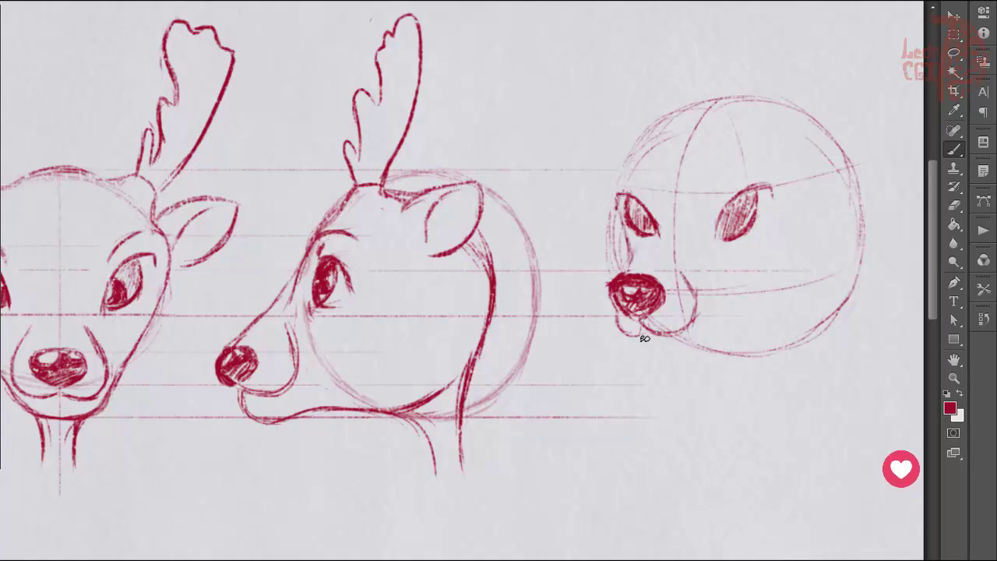
mouse_move(631, 344)
left_mouse_down()
mouse_move(685, 353)
mouse_move(802, 266)
left_mouse_up()
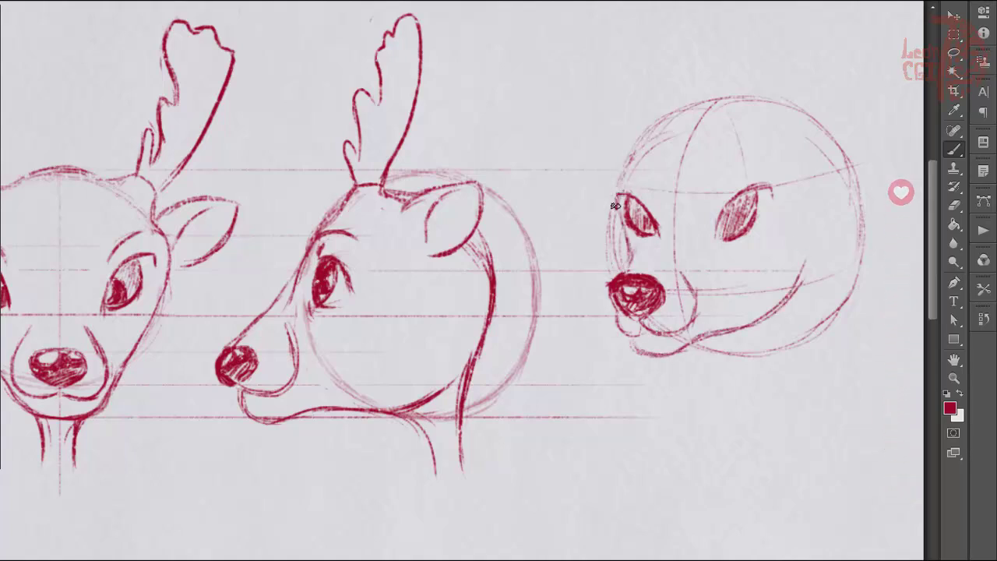
left_click_drag(655, 140, 755, 115)
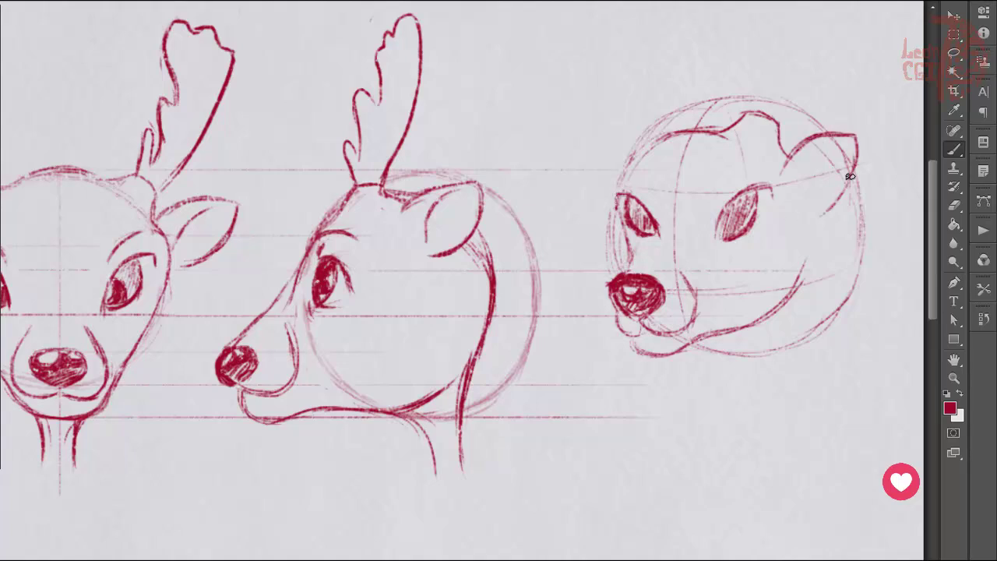
mouse_move(856, 174)
left_mouse_down()
mouse_move(811, 206)
mouse_move(814, 319)
left_mouse_up()
left_click_drag(823, 218, 793, 300)
mouse_move(779, 298)
left_mouse_down()
mouse_move(754, 366)
mouse_move(764, 375)
left_mouse_up()
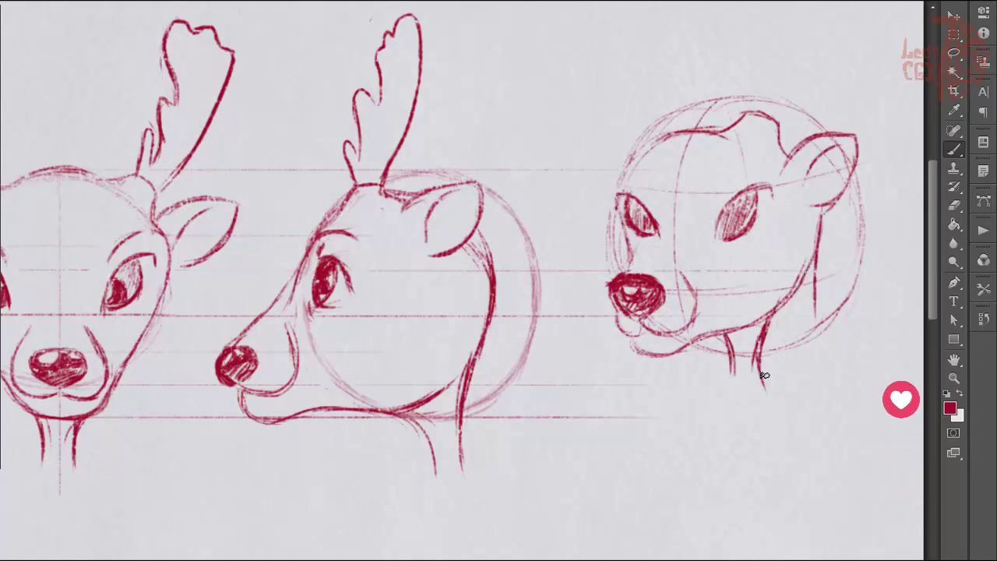
left_click_drag(730, 341, 738, 384)
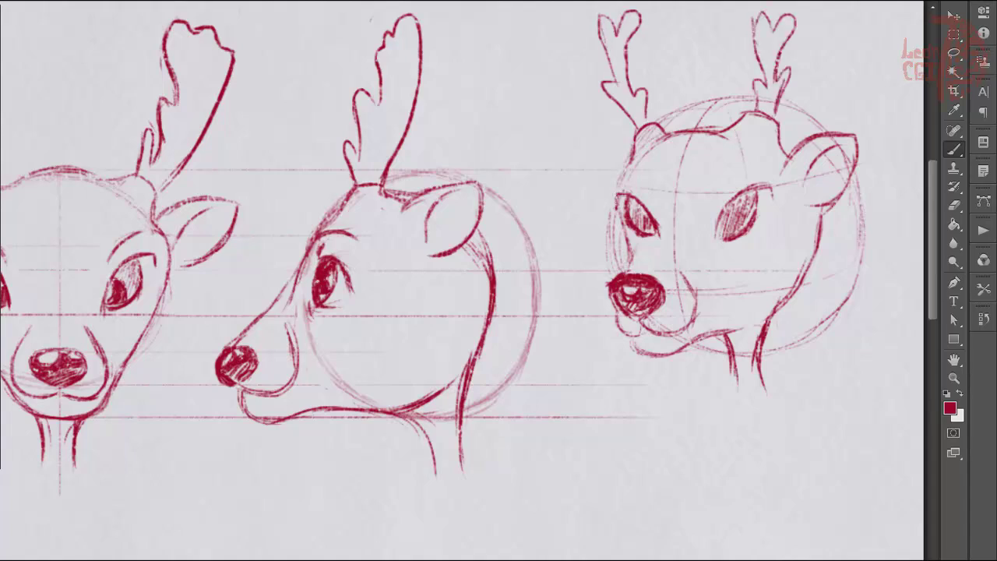
scroll(329, 379, "down", 5)
Step: Sketch a new head circle with vertical and horizontal guides and eye position marks
key("v")
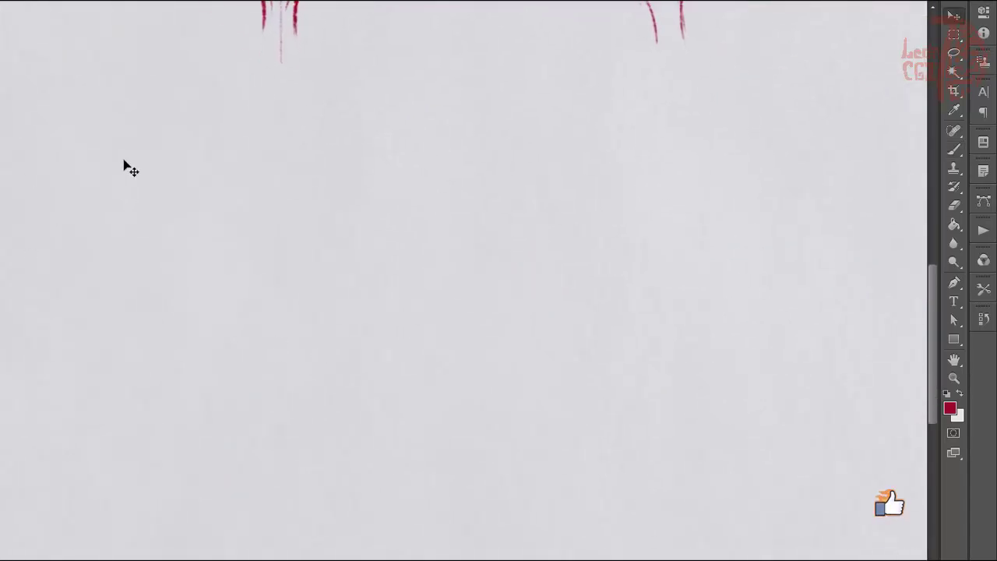
key("b")
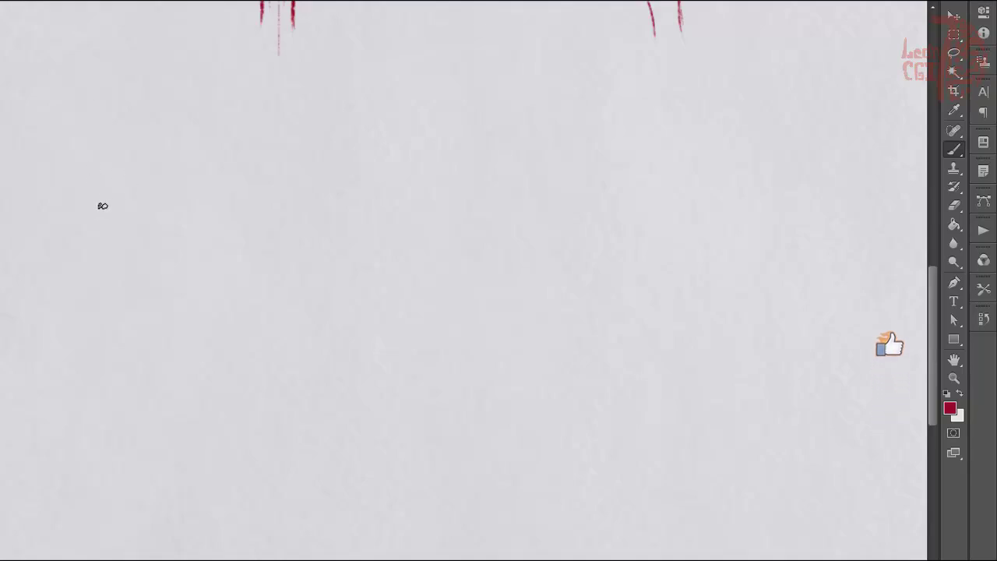
left_click_drag(106, 191, 178, 154)
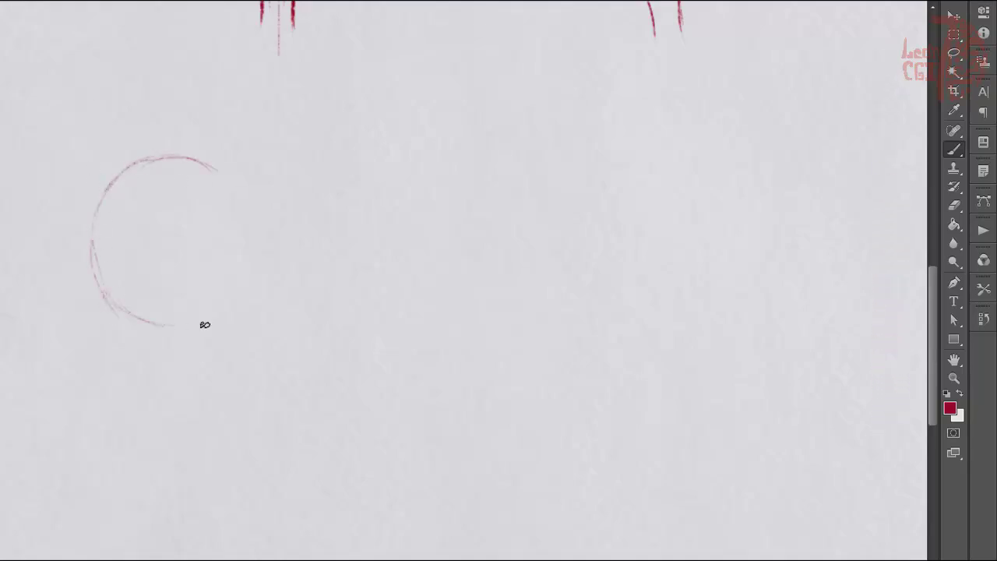
left_click_drag(215, 314, 243, 279)
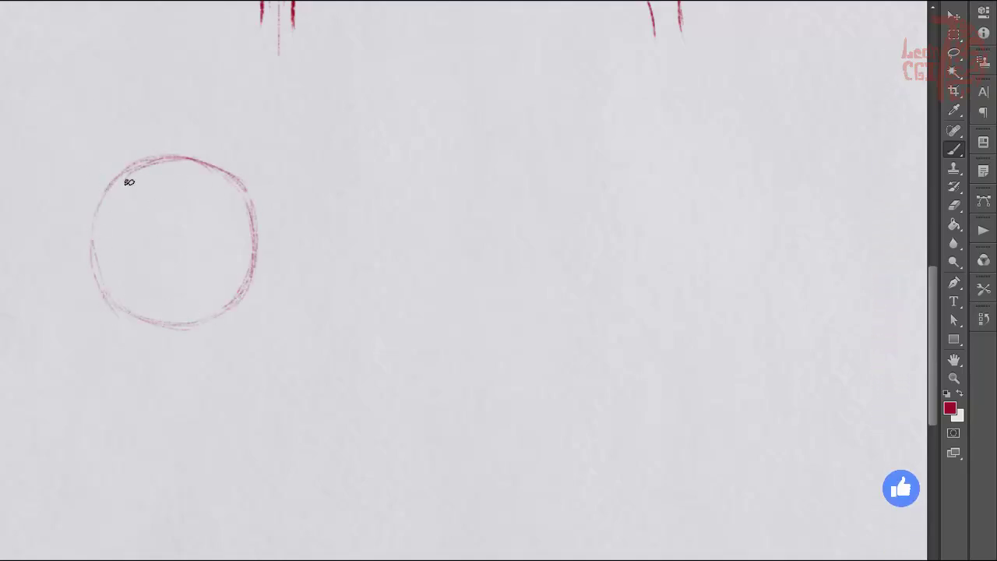
left_click_drag(174, 158, 175, 404)
left_click_drag(109, 256, 290, 257)
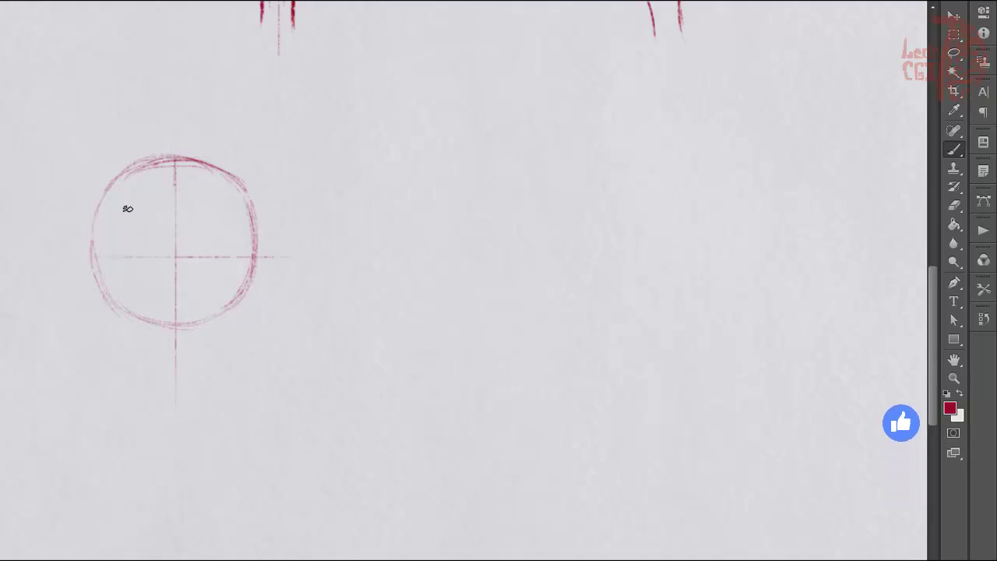
mouse_move(145, 252)
left_mouse_down()
mouse_move(144, 265)
mouse_move(201, 261)
left_mouse_up()
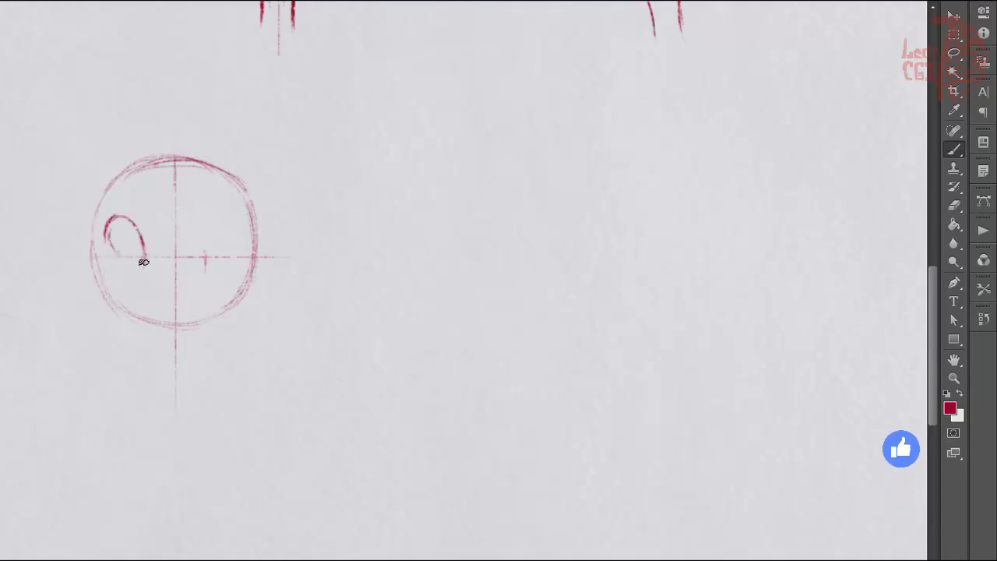
Step: Draw and hatch-shade both eyes, and add the nose below them
left_click_drag(142, 260, 106, 225)
left_click_drag(204, 267, 238, 222)
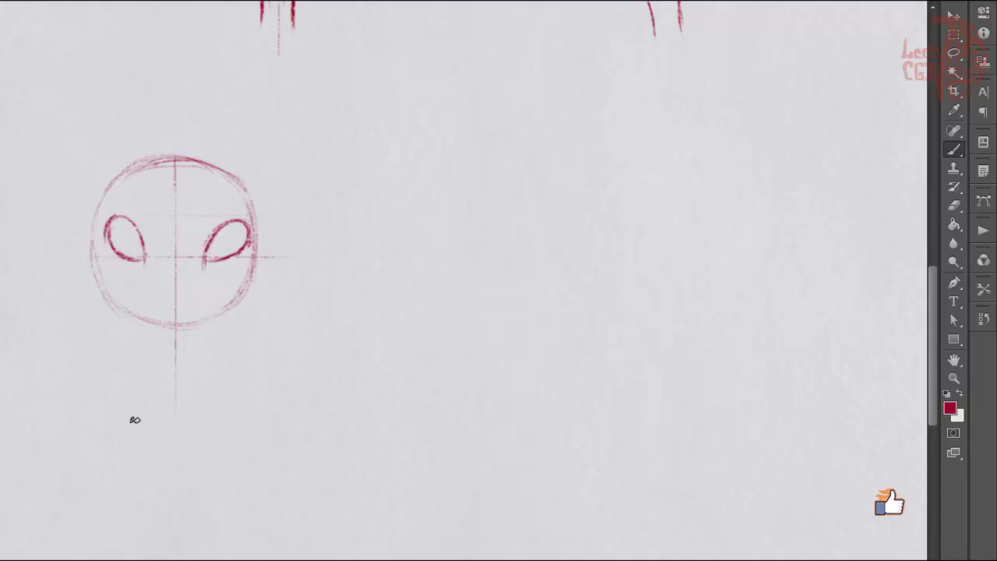
left_click_drag(211, 235, 237, 222)
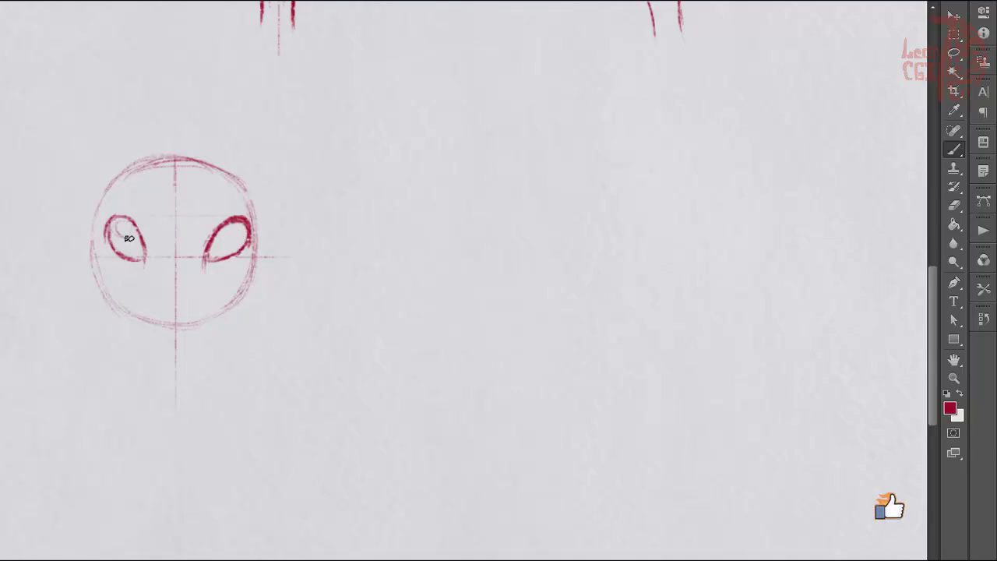
left_click_drag(116, 225, 140, 257)
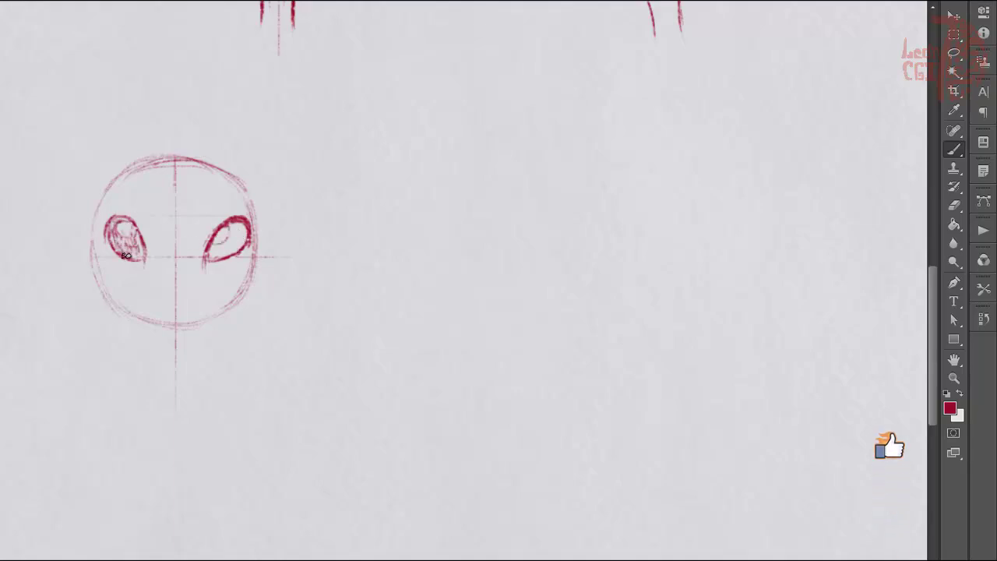
left_click_drag(215, 257, 243, 225)
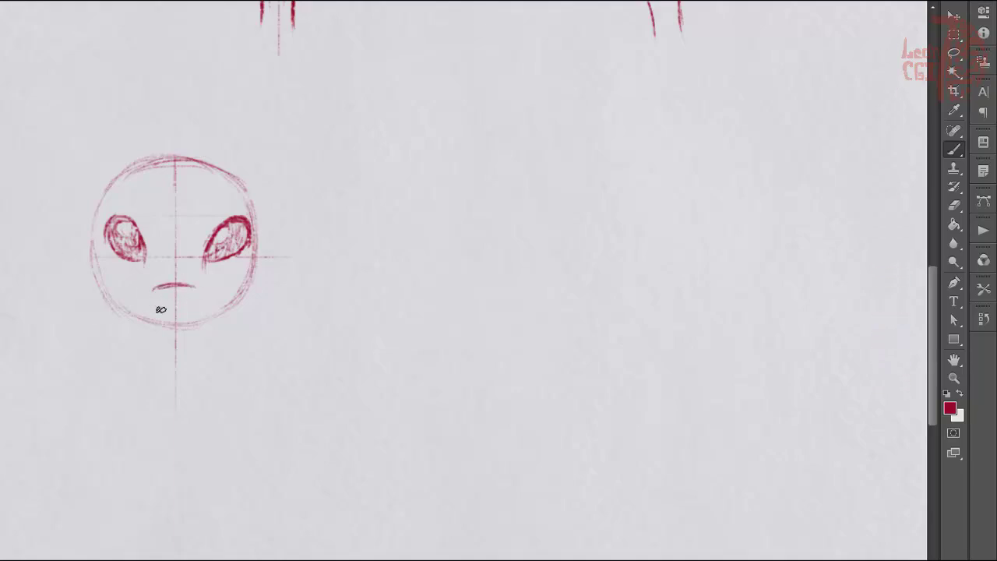
mouse_move(161, 309)
left_mouse_down()
mouse_move(177, 312)
mouse_move(161, 308)
mouse_move(200, 292)
left_mouse_up()
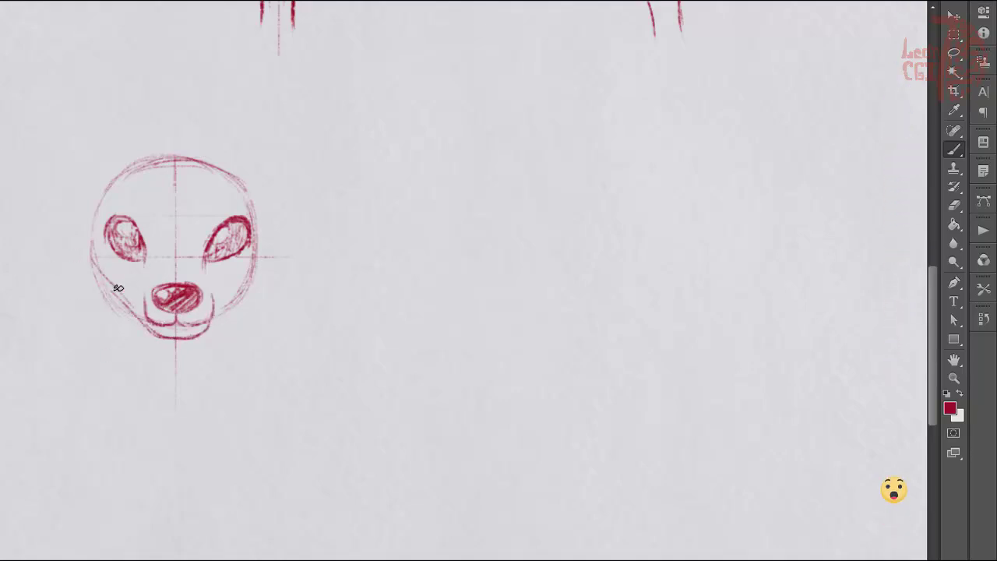
Step: Trace the face outline darker and add two ears and two antlers
left_click_drag(118, 300, 95, 217)
mouse_move(206, 335)
left_mouse_down()
mouse_move(248, 293)
mouse_move(261, 226)
left_mouse_up()
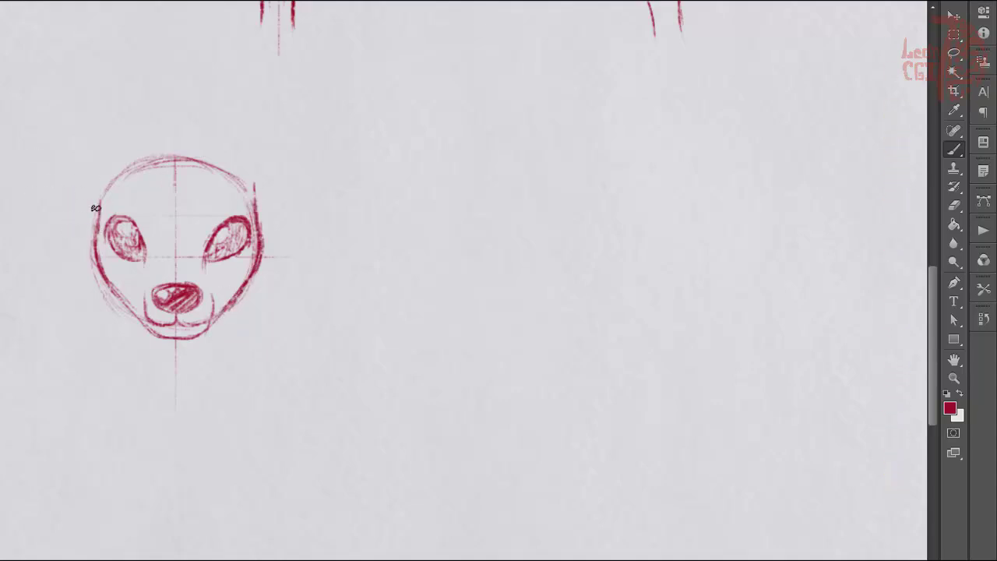
mouse_move(98, 199)
left_mouse_down()
mouse_move(111, 180)
mouse_move(106, 193)
left_mouse_up()
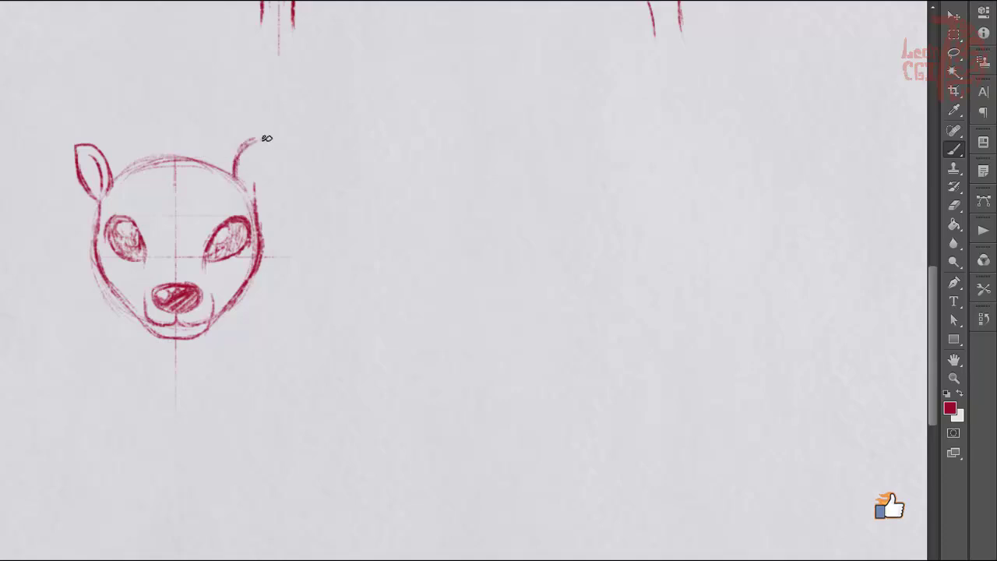
left_click_drag(266, 137, 258, 215)
mouse_move(118, 171)
left_mouse_down()
mouse_move(149, 155)
mouse_move(226, 153)
left_mouse_up()
mouse_move(123, 152)
left_mouse_down()
mouse_move(110, 111)
mouse_move(132, 127)
left_mouse_up()
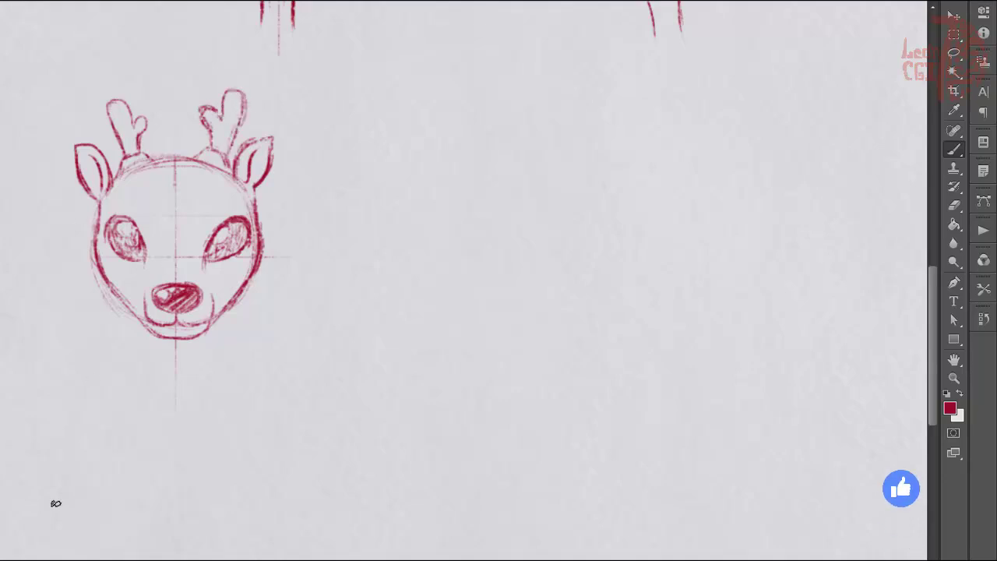
Step: Draw outward-flaring neck lines below the chin
left_click_drag(125, 300, 141, 349)
mouse_move(221, 315)
left_mouse_down()
mouse_move(211, 345)
mouse_move(159, 372)
left_mouse_up()
mouse_move(182, 338)
left_mouse_down()
mouse_move(191, 374)
mouse_move(157, 381)
mouse_move(136, 421)
left_mouse_up()
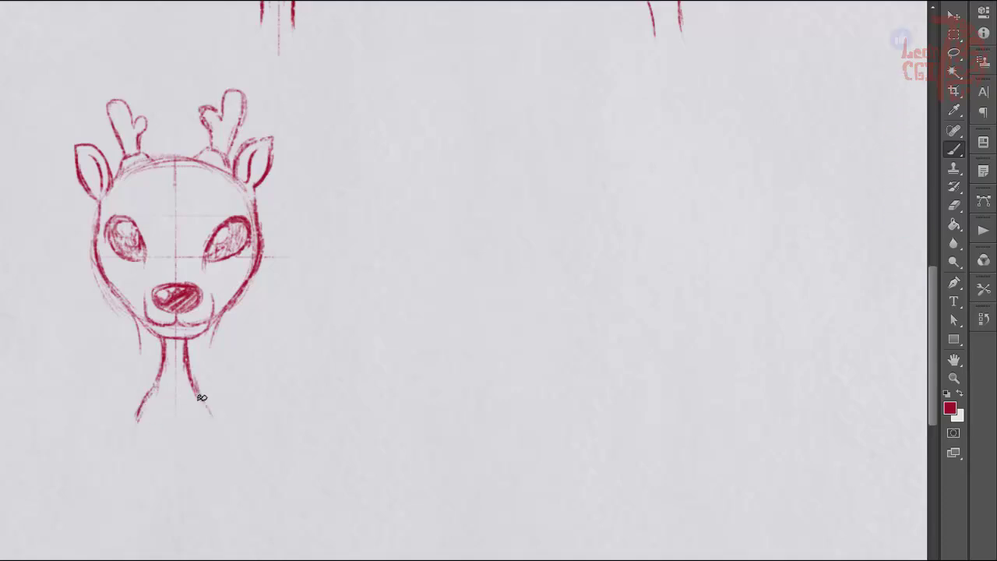
left_click_drag(194, 390, 212, 425)
Step: Extend two horizontal guide lines rightward and sketch a round side-view head on them
key("e")
key("b")
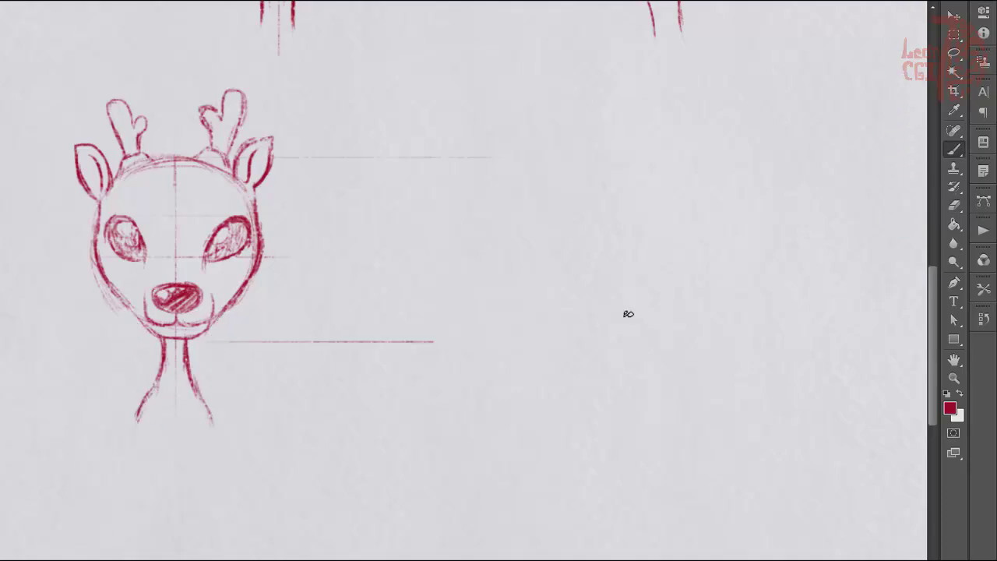
left_click_drag(272, 216, 651, 216)
left_click_drag(226, 315, 573, 314)
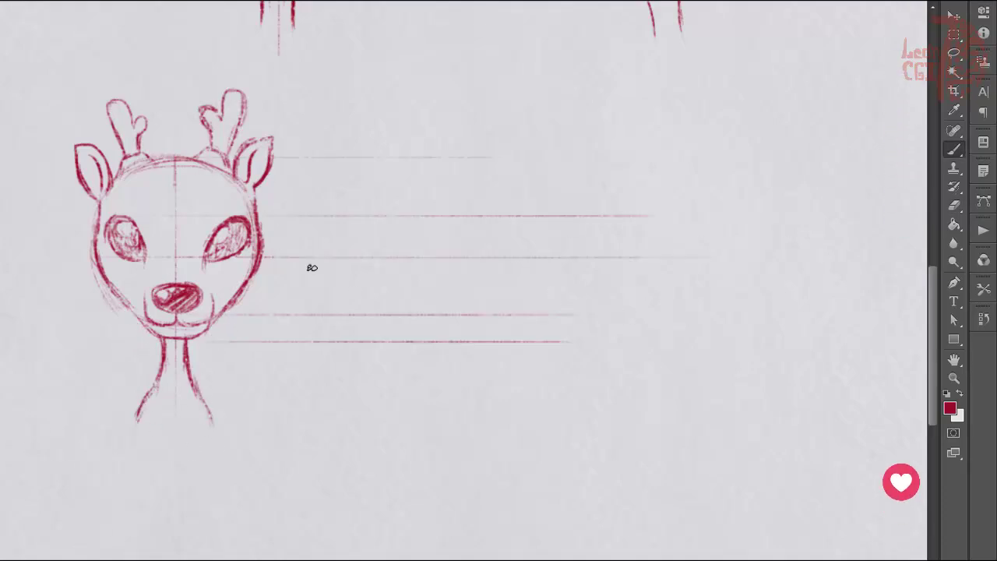
left_click_drag(394, 315, 448, 160)
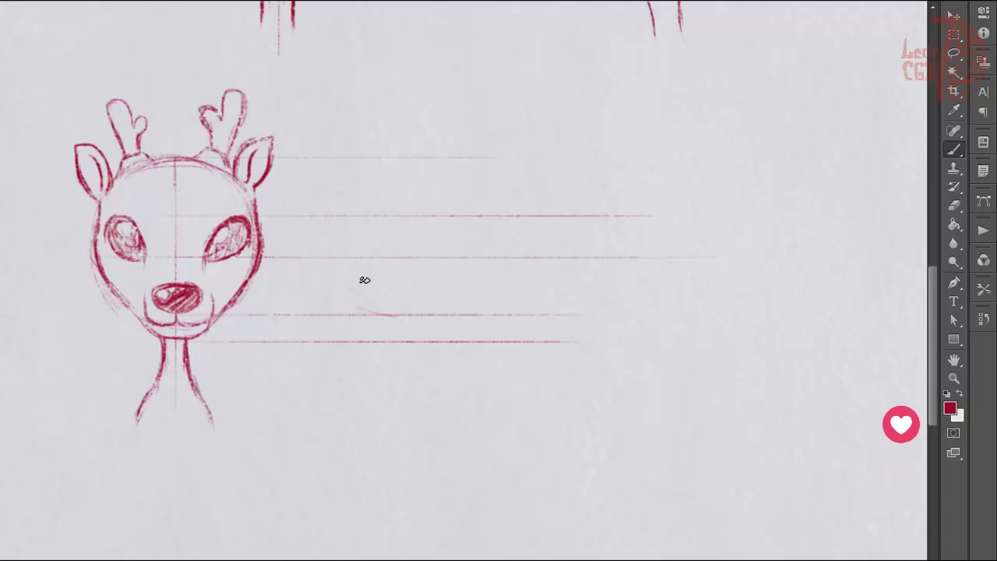
left_click_drag(387, 177, 443, 317)
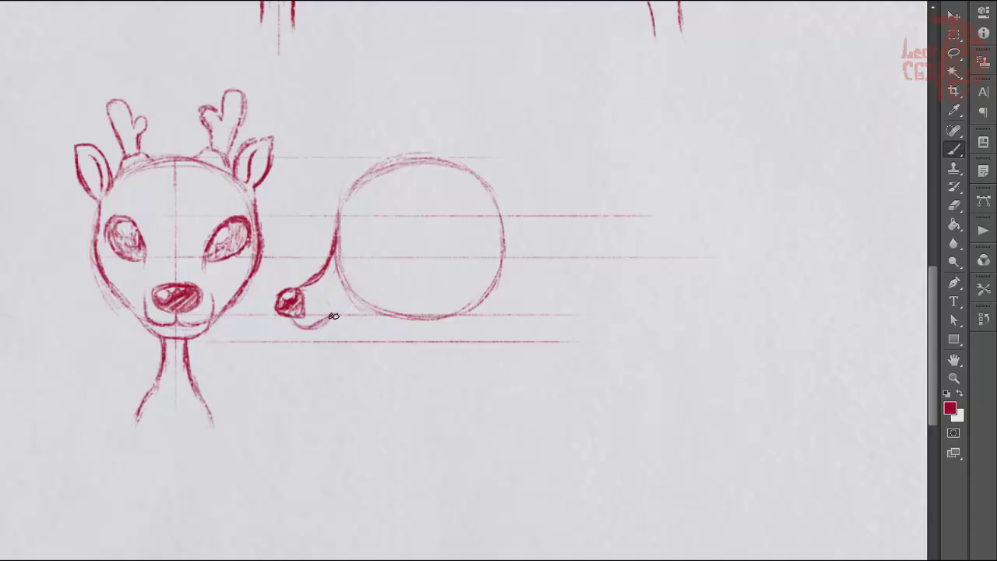
Step: Reshape the lower curve of the side-view nose and the chin, erasing and redrawing
key("e")
mouse_move(326, 305)
left_mouse_down()
mouse_move(317, 292)
mouse_move(307, 327)
mouse_move(362, 332)
mouse_move(315, 313)
mouse_move(347, 317)
mouse_move(413, 347)
left_mouse_up()
key("b")
key("e")
key("b")
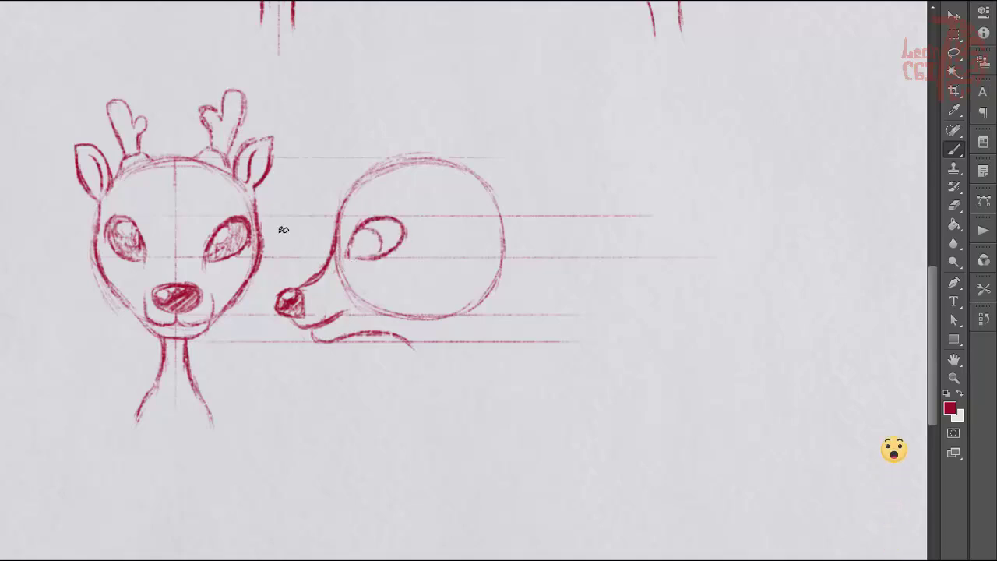
key("e")
key("b")
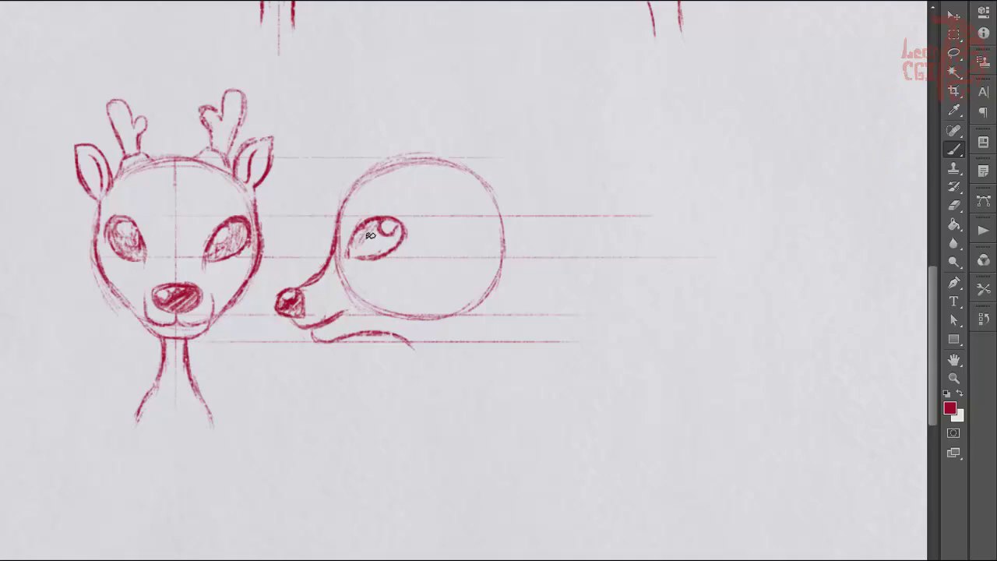
Step: Shade the side-view eye, add eyebrows to both heads, and draw the forehead bump
left_click_drag(371, 235, 364, 236)
left_click_drag(132, 213, 141, 207)
left_click_drag(212, 212, 245, 204)
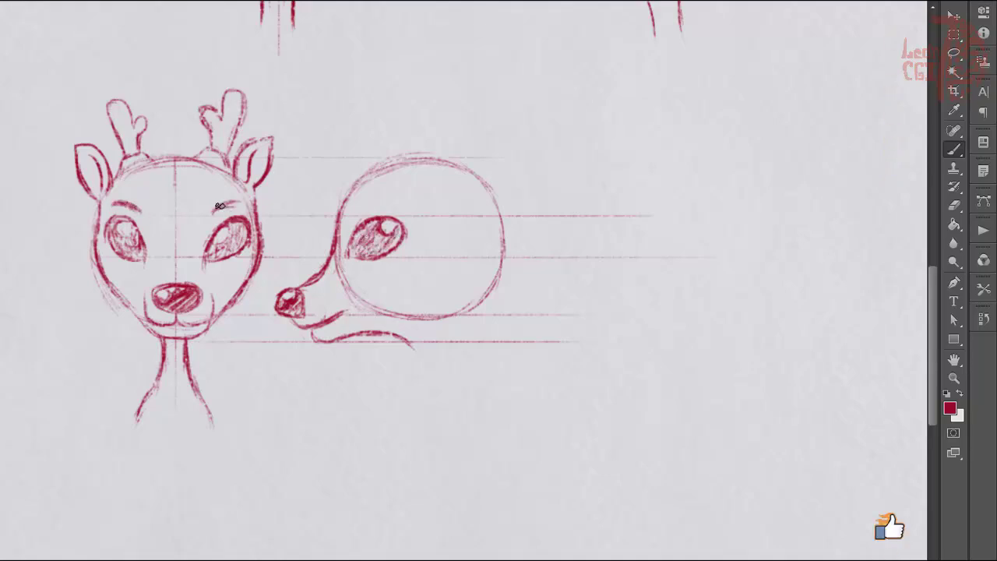
left_click_drag(357, 214, 396, 203)
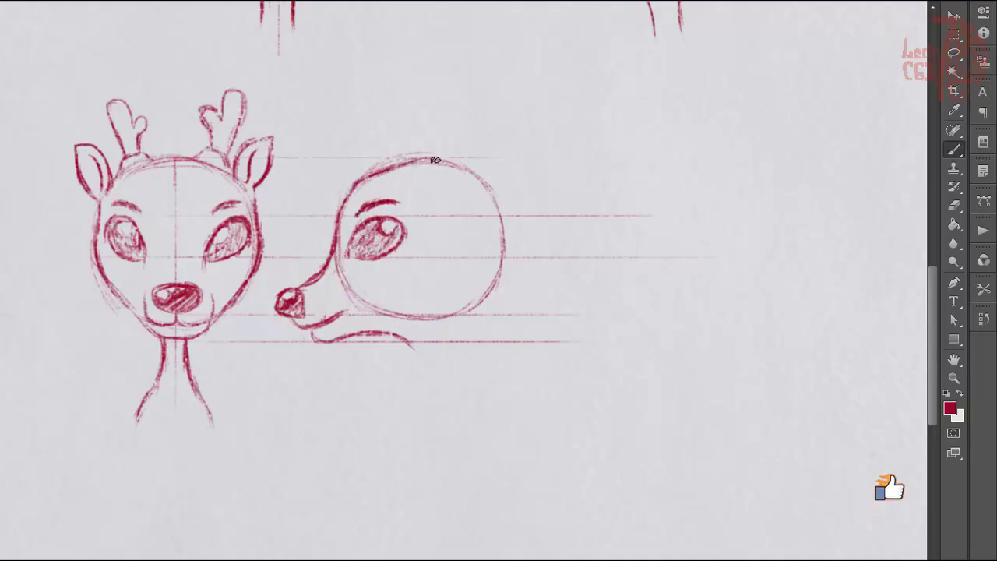
mouse_move(402, 166)
left_mouse_down()
mouse_move(457, 151)
mouse_move(466, 176)
mouse_move(470, 352)
left_mouse_up()
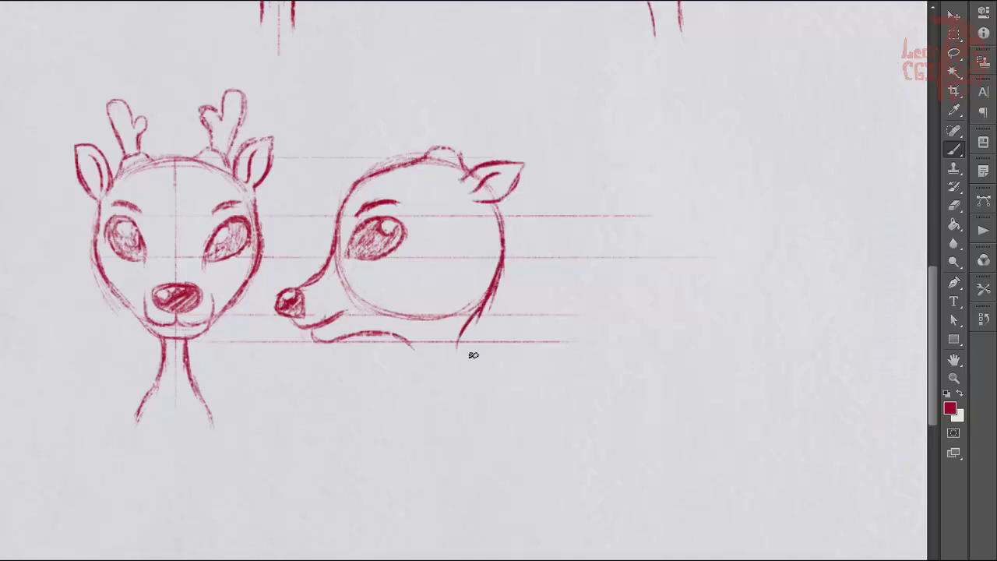
Step: Draw the side-view head's cheek line, back of head and neck lines
key("e")
key("b")
mouse_move(503, 241)
left_mouse_down()
mouse_move(463, 343)
mouse_move(434, 364)
left_mouse_up()
left_click_drag(505, 222, 477, 315)
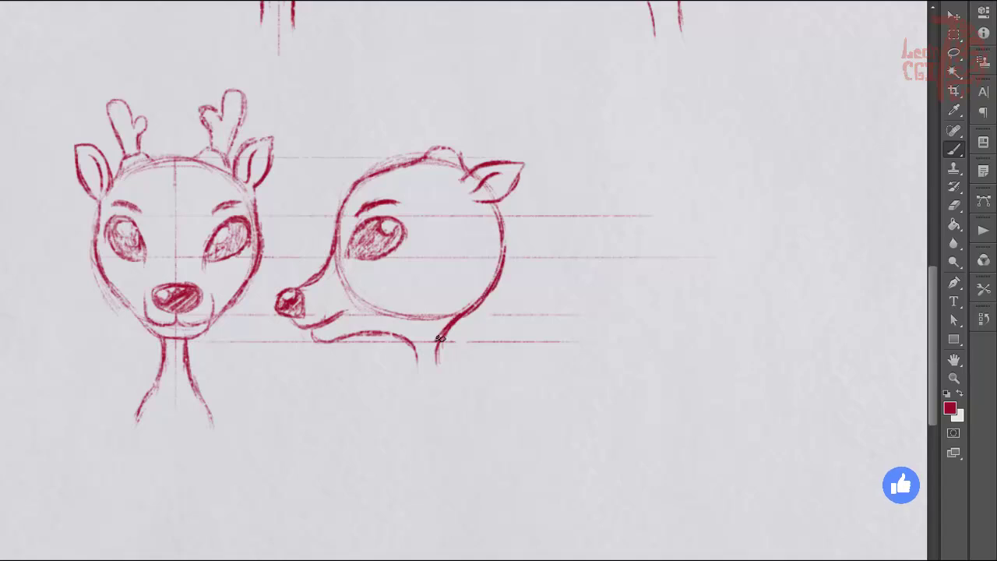
mouse_move(416, 347)
left_mouse_down()
mouse_move(418, 371)
mouse_move(460, 402)
left_mouse_up()
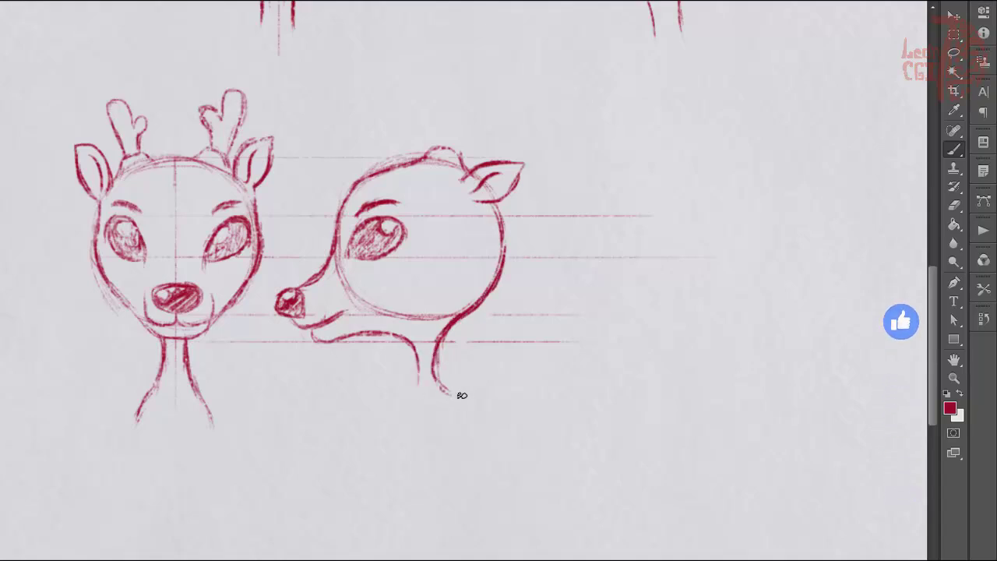
left_click_drag(418, 372, 418, 438)
Step: Erase the stray curl on top of the side-view head and pan to empty paper
key("e")
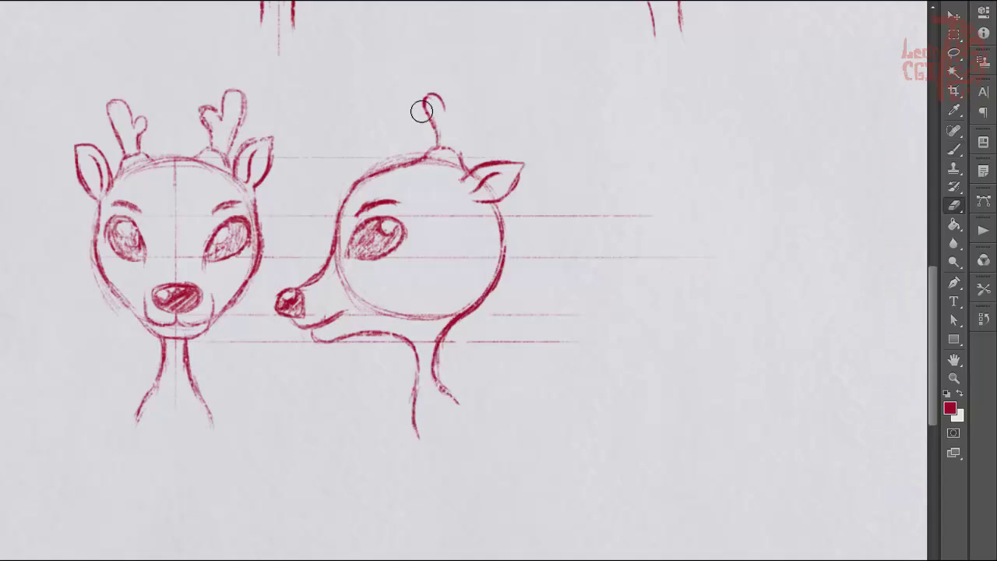
left_click_drag(427, 94, 438, 121)
key("b")
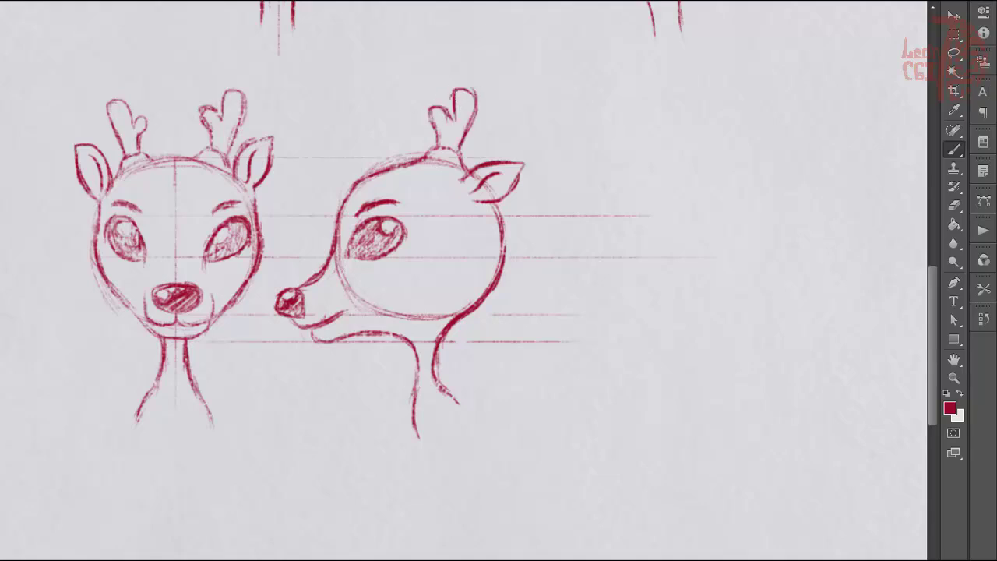
left_click_drag(379, 169, 192, 208)
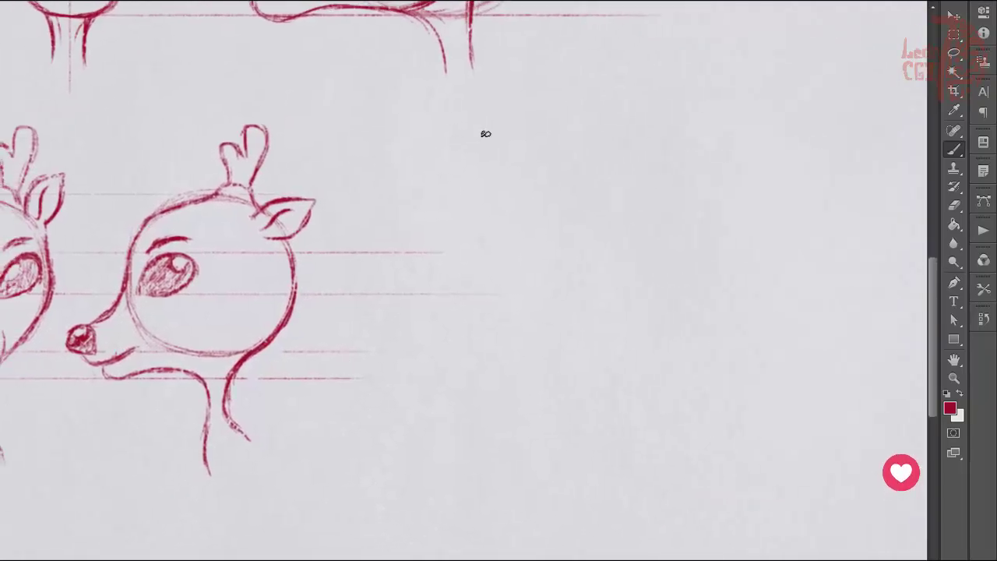
Step: Pan to blank paper and sketch a large, heavily outlined circle for a new head
left_click_drag(423, 358, 82, 434)
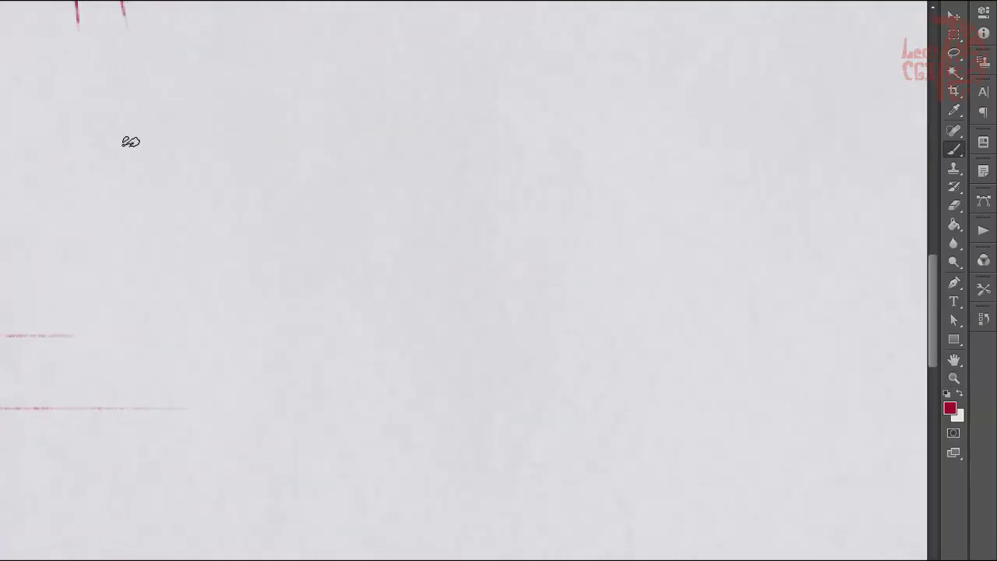
mouse_move(285, 166)
left_mouse_down()
mouse_move(136, 436)
mouse_move(378, 195)
mouse_move(404, 280)
left_mouse_up()
mouse_move(148, 420)
left_mouse_down()
mouse_move(262, 485)
mouse_move(374, 438)
left_mouse_up()
left_click_drag(330, 181, 340, 472)
left_click_drag(117, 273, 117, 354)
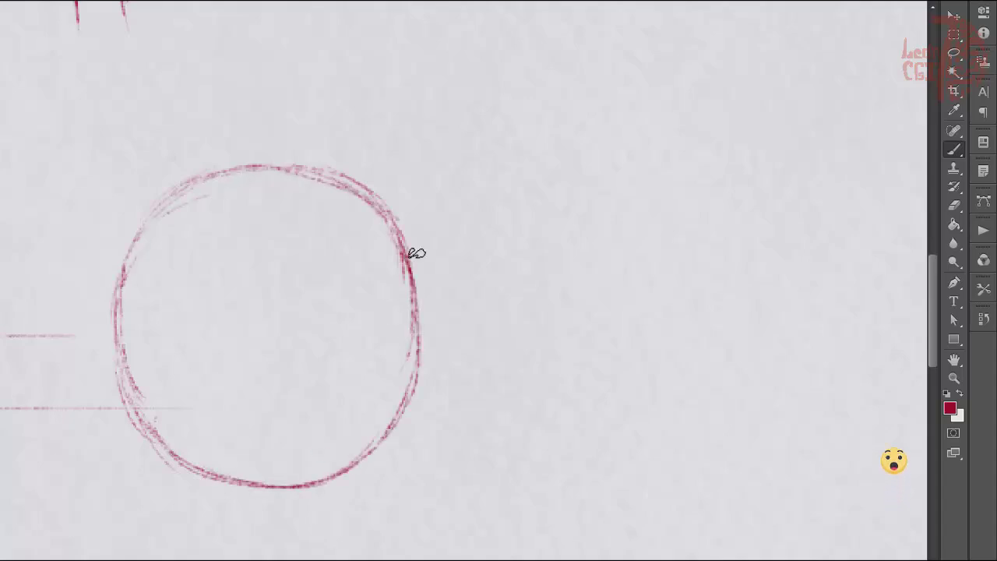
left_click_drag(412, 234, 405, 419)
Step: Erase back the circle's heavy outline strokes to lighten it
key("e")
left_click_drag(401, 199, 417, 409)
left_click_drag(234, 479, 366, 455)
left_click_drag(417, 269, 417, 331)
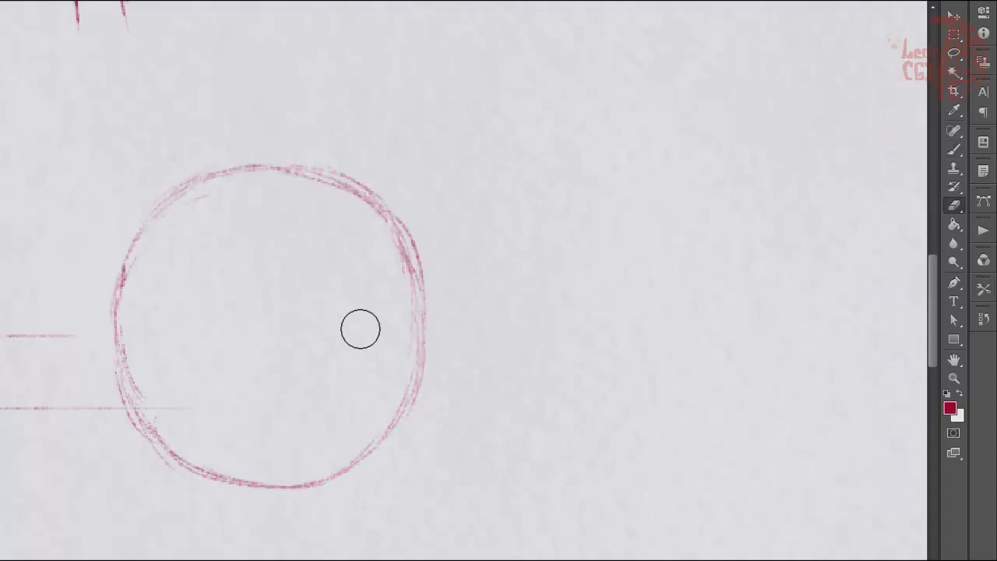
left_click_drag(394, 218, 421, 292)
left_click_drag(187, 471, 312, 484)
key("b")
Step: Draw vertical and horizontal centre guides, then two large arched eyes
left_click_drag(270, 154, 271, 547)
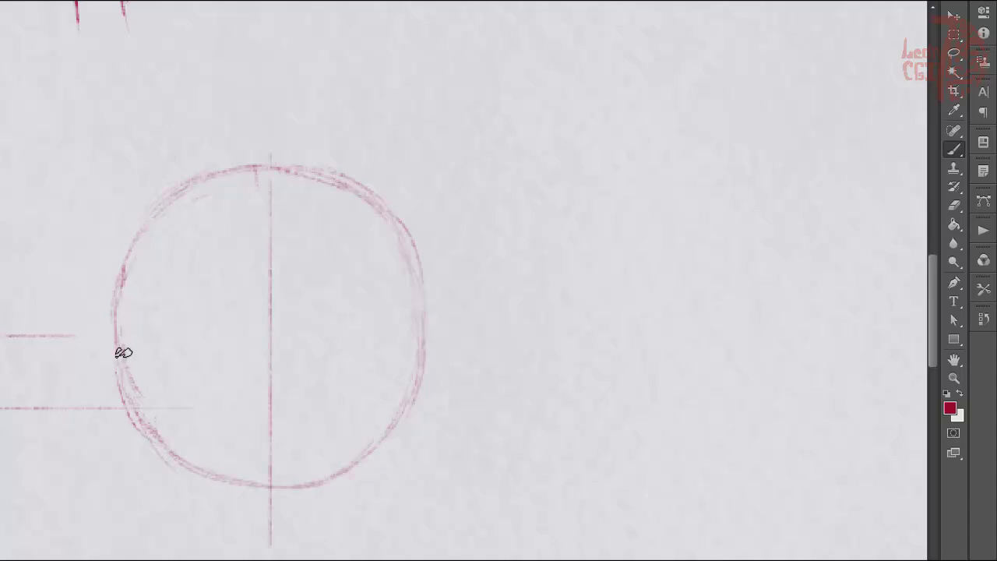
left_click_drag(134, 383, 408, 382)
left_click_drag(241, 285, 260, 341)
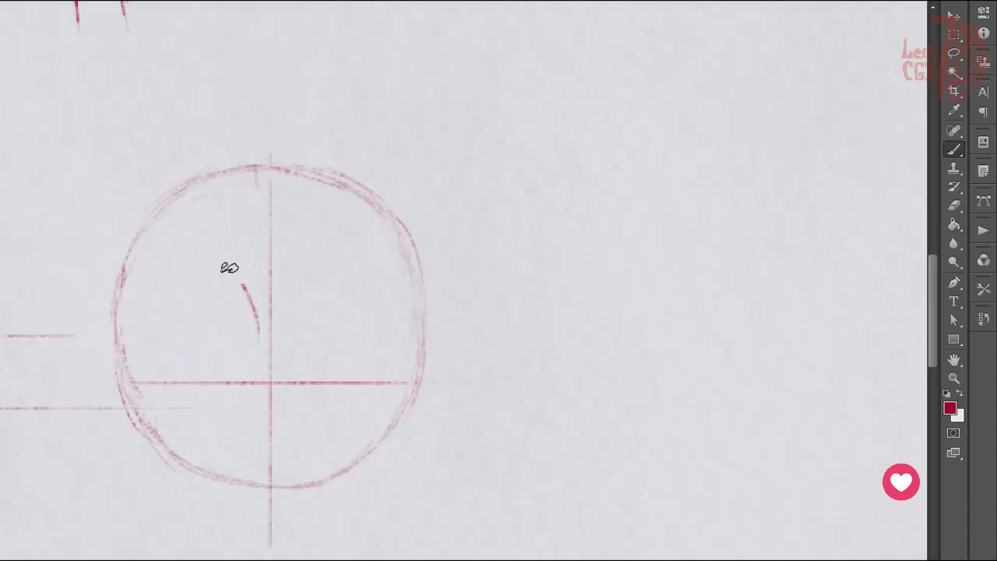
mouse_move(187, 380)
left_mouse_down()
mouse_move(251, 320)
mouse_move(343, 381)
left_mouse_up()
mouse_move(156, 367)
left_mouse_down()
mouse_move(251, 296)
mouse_move(347, 378)
left_mouse_up()
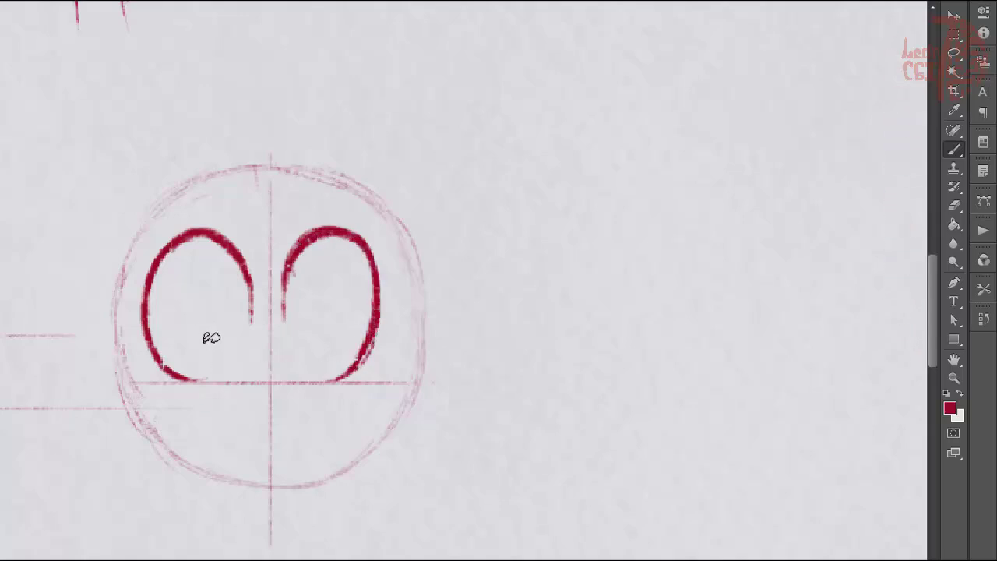
Step: Add shaded pupils to both eyes, undoing one misplaced stroke
left_click_drag(211, 337, 209, 326)
left_click_drag(320, 319, 320, 321)
key("ctrl+z")
left_click_drag(206, 331, 212, 345)
left_click_drag(321, 331, 327, 344)
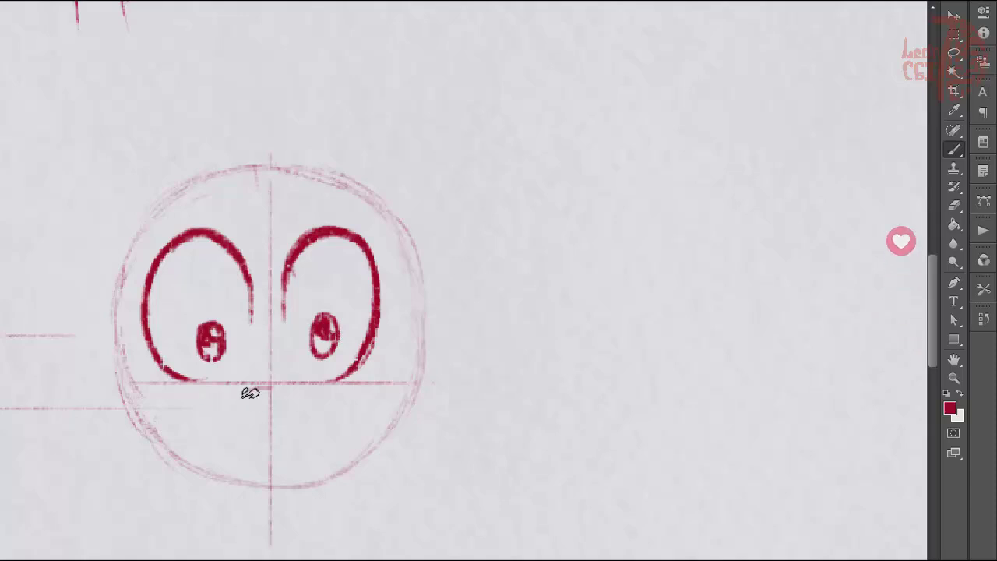
Step: Draw the oval nose and smiling mouth, thicken the face outline, and add neck lines
mouse_move(250, 393)
left_mouse_down()
mouse_move(267, 436)
mouse_move(302, 405)
mouse_move(258, 406)
mouse_move(300, 420)
mouse_move(250, 469)
left_mouse_up()
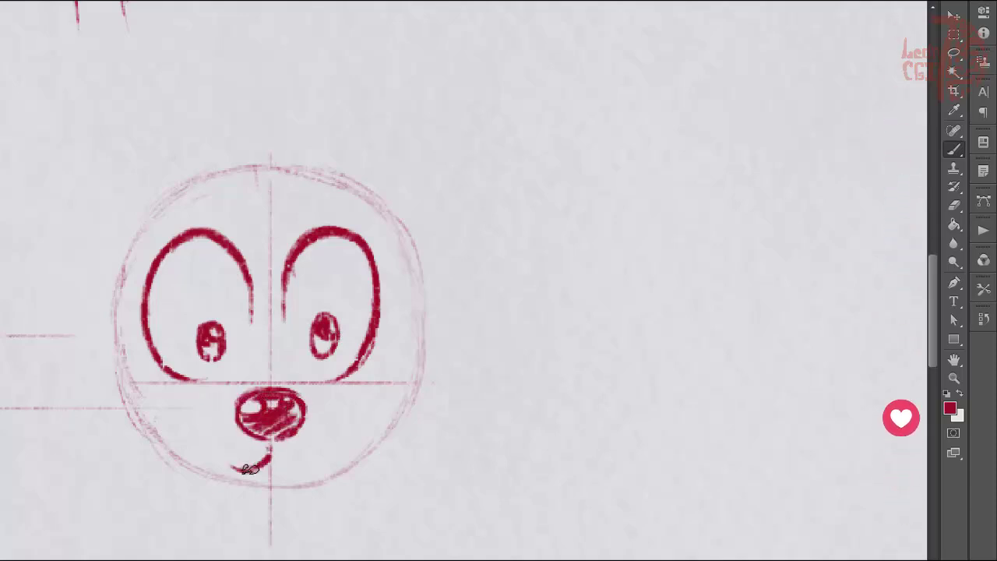
mouse_move(220, 435)
left_mouse_down()
mouse_move(269, 459)
mouse_move(325, 432)
left_mouse_up()
mouse_move(121, 343)
left_mouse_down()
mouse_move(207, 476)
mouse_move(269, 498)
mouse_move(335, 481)
mouse_move(394, 386)
mouse_move(404, 327)
left_mouse_up()
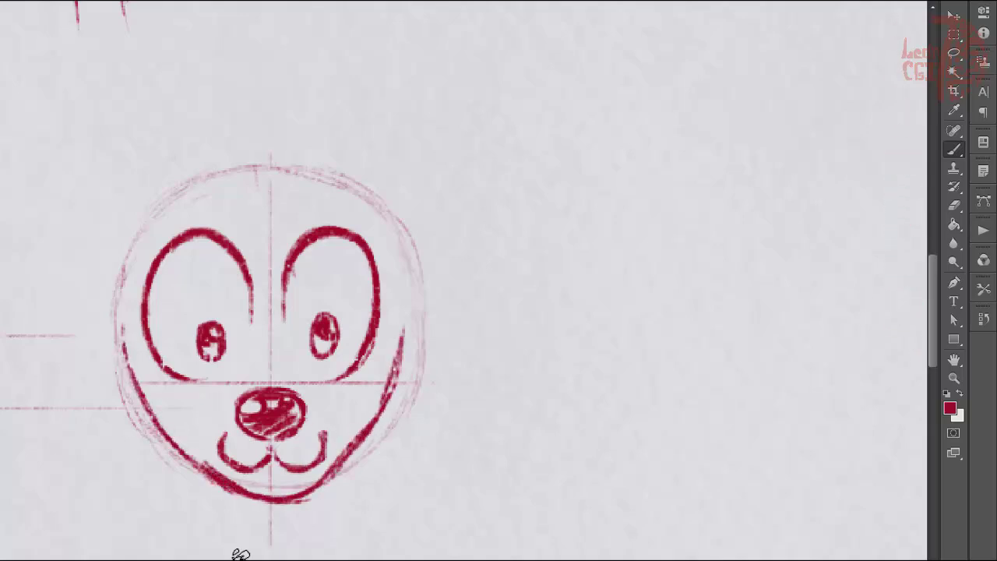
left_click_drag(247, 498, 254, 545)
left_click_drag(286, 502, 289, 549)
mouse_move(123, 281)
left_mouse_down()
mouse_move(122, 330)
mouse_move(124, 245)
left_mouse_up()
mouse_move(398, 382)
left_mouse_down()
mouse_move(405, 269)
mouse_move(403, 329)
left_mouse_up()
Step: Erase the neck lines below the chin and draw both pointed ears
key("e")
mouse_move(251, 538)
left_mouse_down()
mouse_move(289, 519)
mouse_move(223, 506)
left_mouse_up()
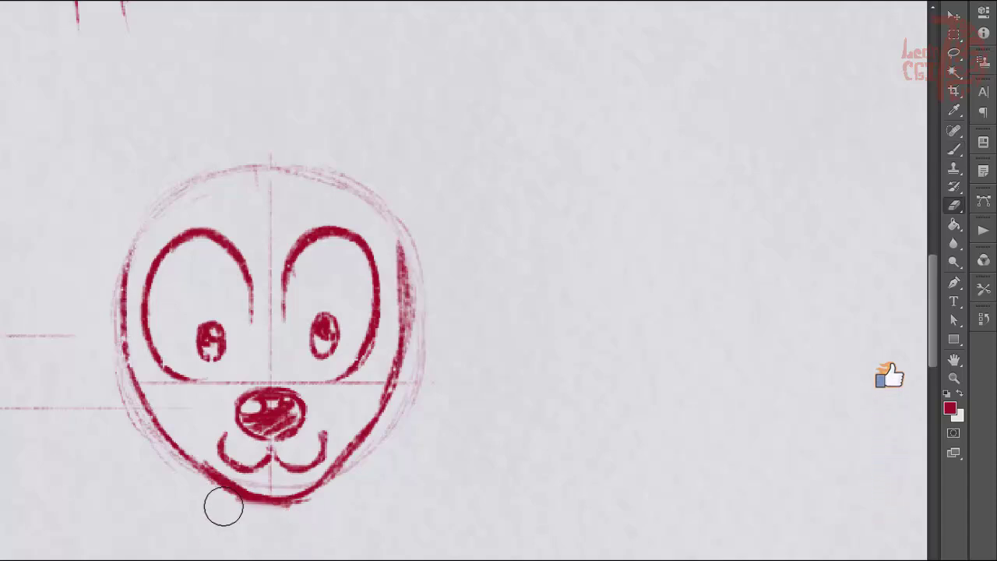
key("b")
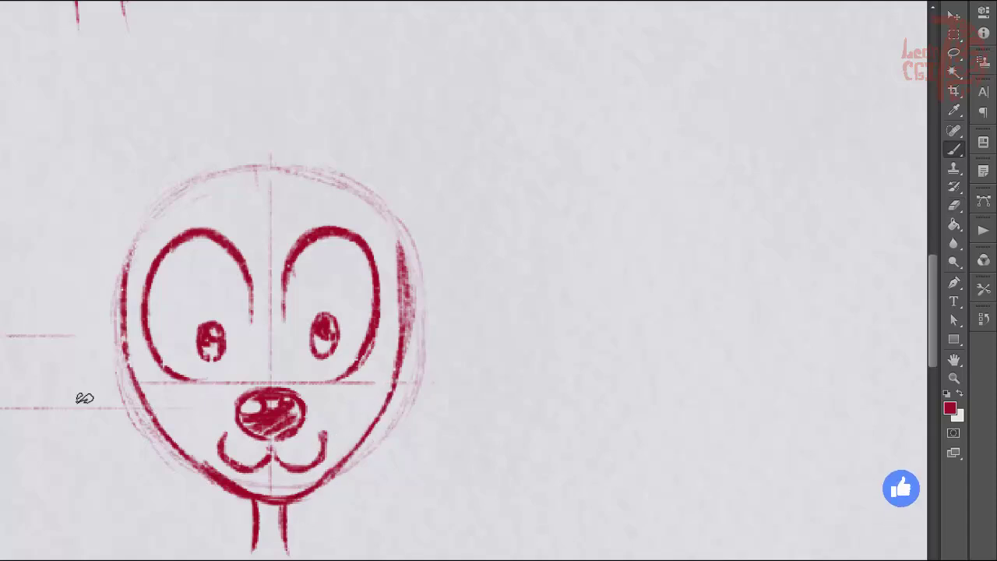
mouse_move(125, 269)
left_mouse_down()
mouse_move(89, 200)
mouse_move(138, 231)
left_mouse_up()
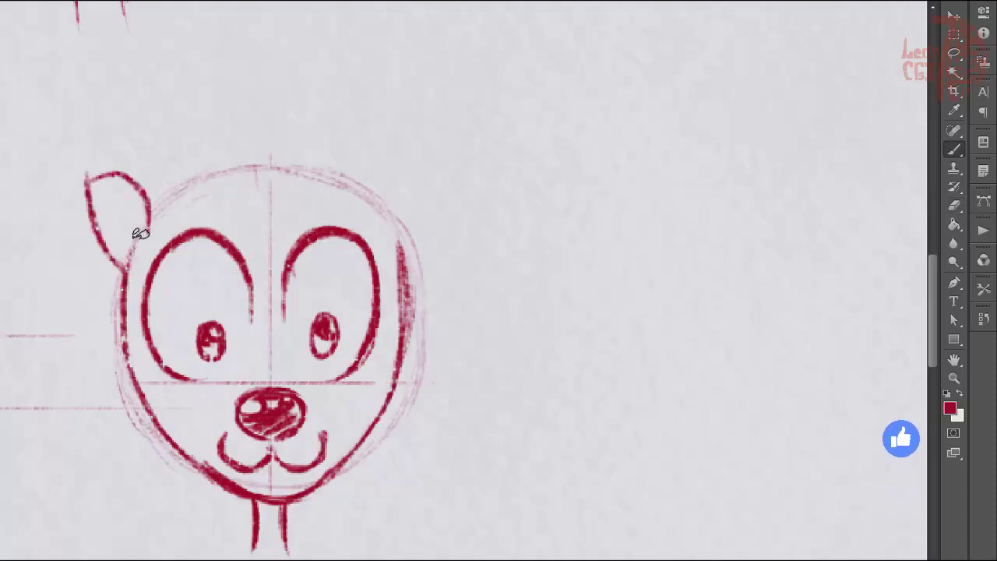
left_click_drag(113, 198, 154, 187)
left_click_drag(402, 251, 445, 173)
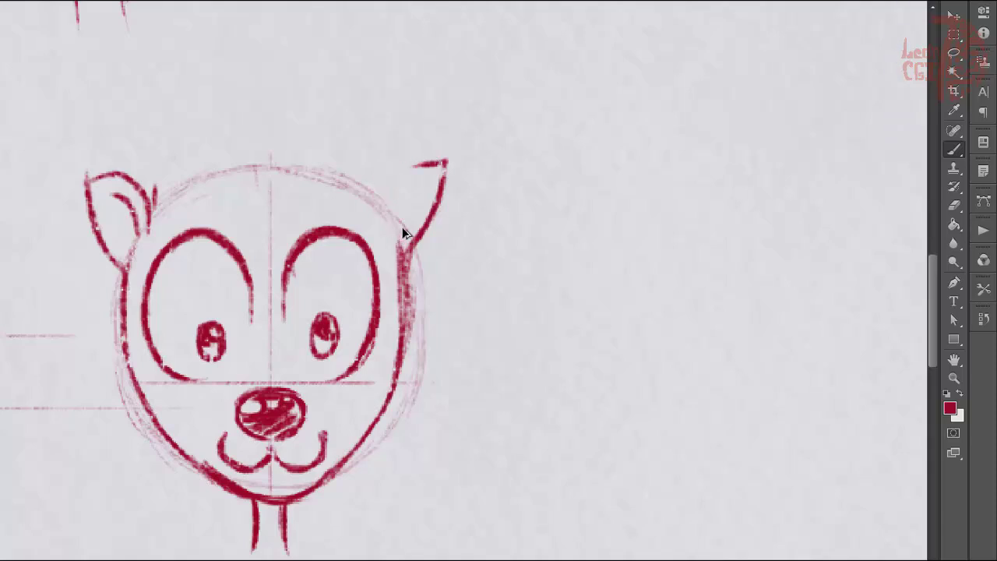
mouse_move(380, 214)
left_mouse_down()
mouse_move(404, 166)
mouse_move(449, 177)
mouse_move(426, 177)
left_mouse_up()
mouse_move(382, 204)
left_mouse_down()
mouse_move(367, 171)
mouse_move(207, 173)
mouse_move(311, 155)
left_mouse_up()
Step: Add a hair tuft and branched antlers on top of the head
mouse_move(155, 163)
left_mouse_down()
mouse_move(109, 109)
mouse_move(126, 98)
left_mouse_up()
mouse_move(369, 152)
left_mouse_down()
mouse_move(386, 125)
mouse_move(389, 80)
left_mouse_up()
mouse_move(97, 102)
left_mouse_down()
mouse_move(161, 62)
mouse_move(184, 148)
left_mouse_up()
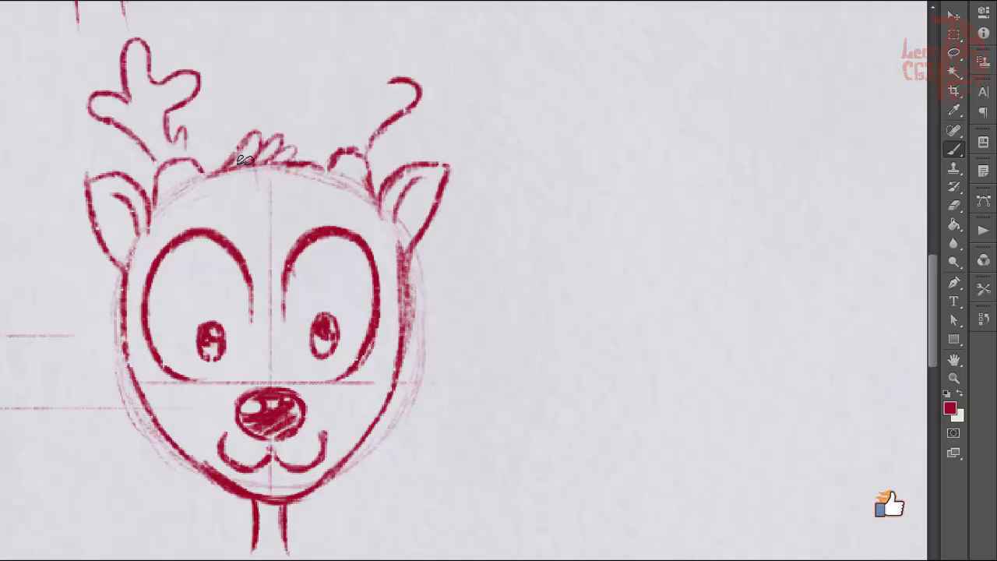
left_click_drag(347, 75, 394, 80)
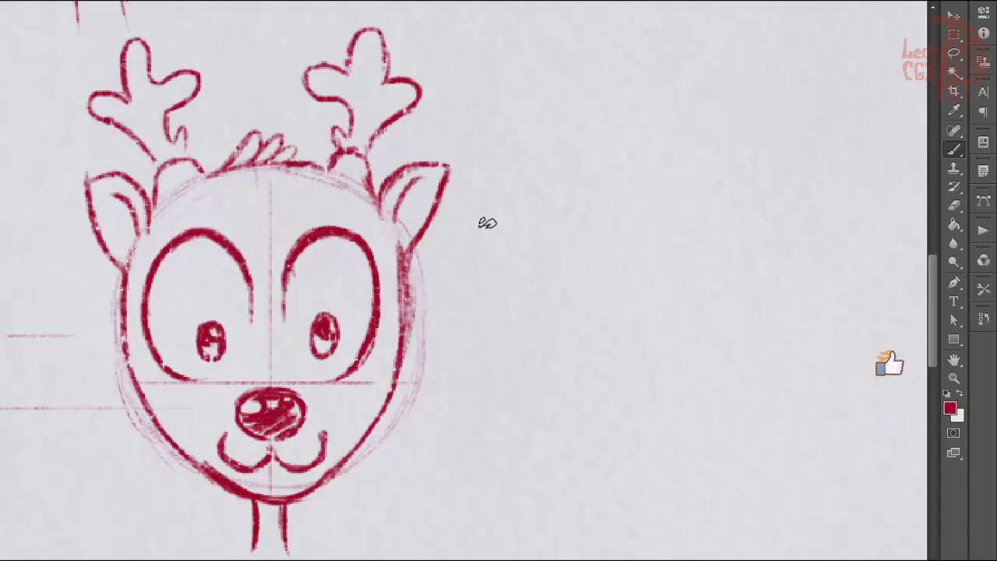
Step: Draw four horizontal proportion guides extending to the right
left_click_drag(447, 168, 873, 168)
left_click_drag(399, 380, 840, 381)
left_click_drag(318, 489, 877, 488)
left_click_drag(429, 231, 853, 231)
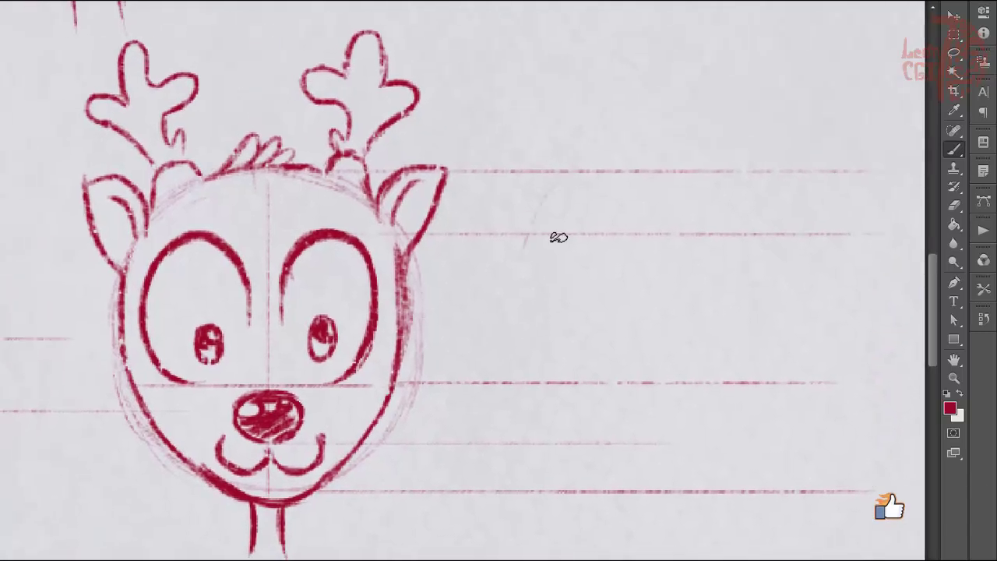
Step: Sketch a new head circle to the right with a vertical centre guide
left_click_drag(523, 246, 662, 189)
left_click_drag(553, 285, 701, 178)
mouse_move(622, 215)
left_mouse_down()
mouse_move(569, 236)
mouse_move(543, 351)
mouse_move(646, 475)
left_mouse_up()
mouse_move(762, 201)
left_mouse_down()
mouse_move(848, 278)
mouse_move(724, 467)
mouse_move(752, 490)
mouse_move(835, 430)
left_mouse_up()
mouse_move(608, 196)
left_mouse_down()
mouse_move(575, 241)
mouse_move(564, 412)
mouse_move(587, 218)
mouse_move(854, 417)
left_mouse_up()
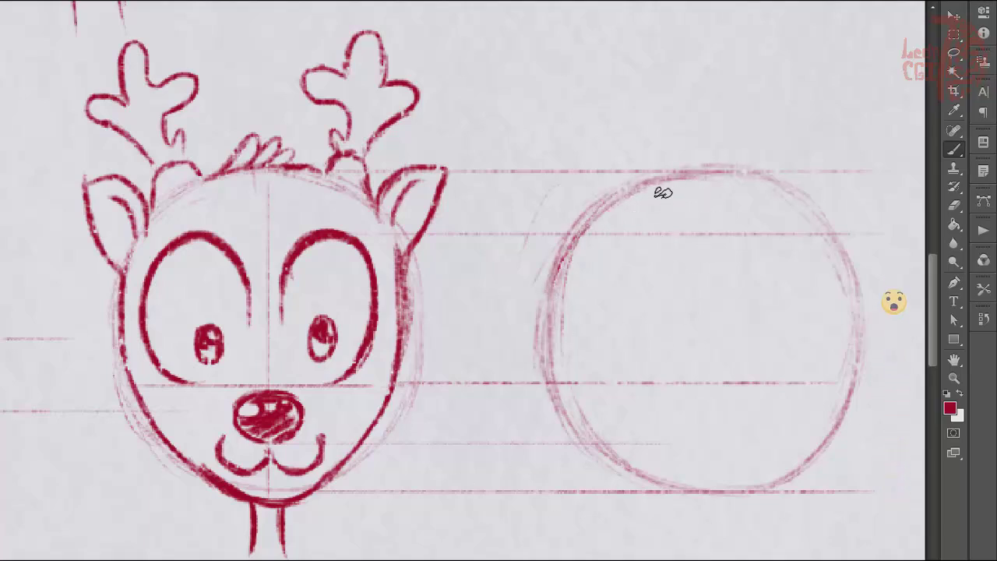
left_click_drag(660, 195, 658, 536)
Step: Draw the side-view oval eye with its pupil, undoing trial strokes
left_click_drag(569, 338, 646, 312)
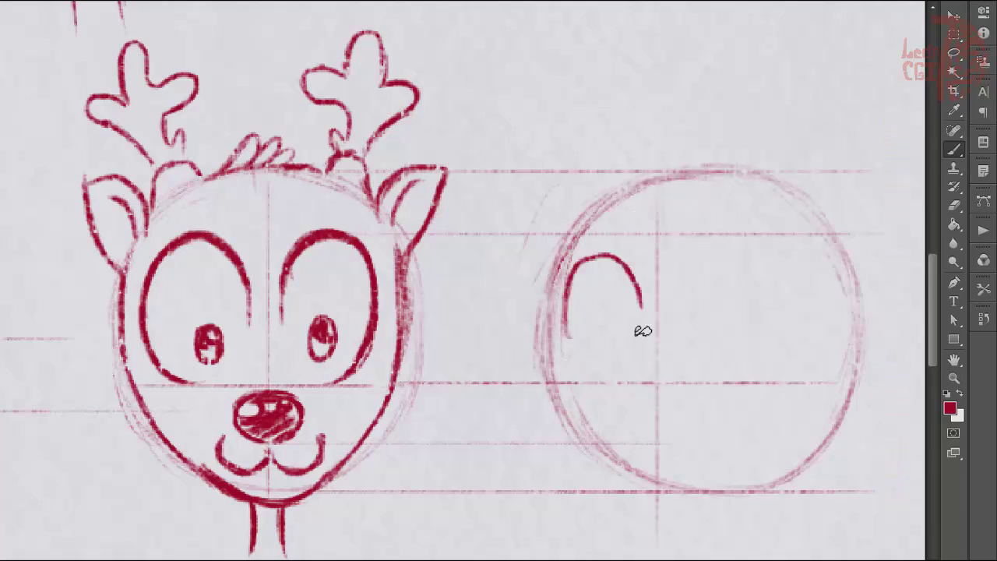
key("ctrl+z")
mouse_move(574, 390)
left_mouse_down()
mouse_move(607, 296)
mouse_move(569, 301)
left_mouse_up()
key("ctrl+z")
key("ctrl+z")
mouse_move(567, 336)
left_mouse_down()
mouse_move(605, 260)
mouse_move(590, 338)
mouse_move(627, 328)
left_mouse_up()
key("ctrl+z")
left_click_drag(580, 238, 636, 351)
mouse_move(588, 300)
left_mouse_down()
mouse_move(583, 343)
mouse_move(593, 341)
mouse_move(591, 331)
left_mouse_up()
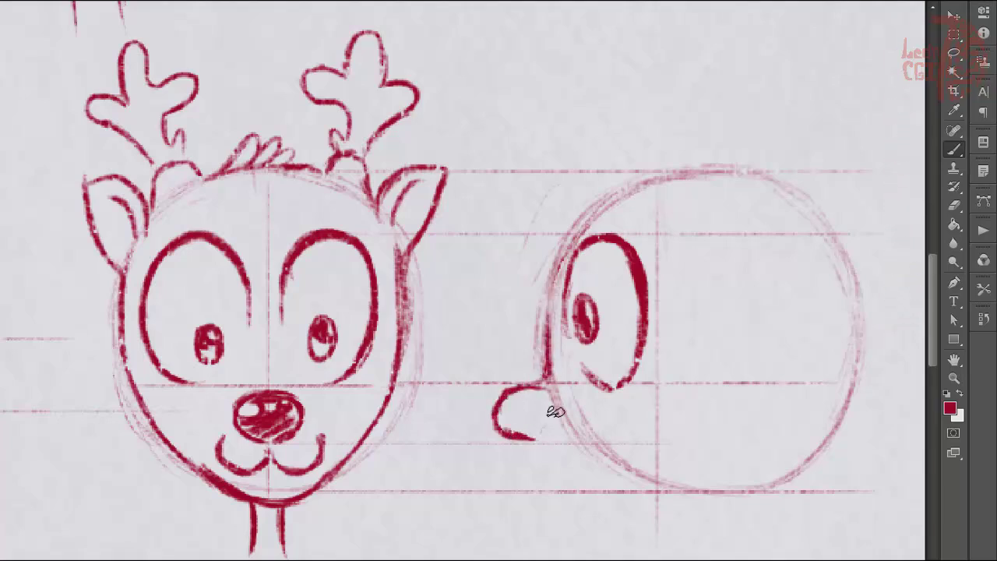
Step: Hatch-shade the nose, draw the mouth and chin, and add eyebrows to both heads
mouse_move(518, 411)
left_mouse_down()
mouse_move(529, 413)
mouse_move(526, 430)
mouse_move(556, 475)
mouse_move(592, 445)
left_mouse_up()
mouse_move(561, 476)
left_mouse_down()
mouse_move(606, 502)
mouse_move(691, 504)
mouse_move(699, 515)
left_mouse_up()
mouse_move(185, 203)
left_mouse_down()
mouse_move(211, 220)
mouse_move(222, 209)
left_mouse_up()
mouse_move(310, 210)
left_mouse_down()
mouse_move(359, 207)
mouse_move(366, 220)
left_mouse_up()
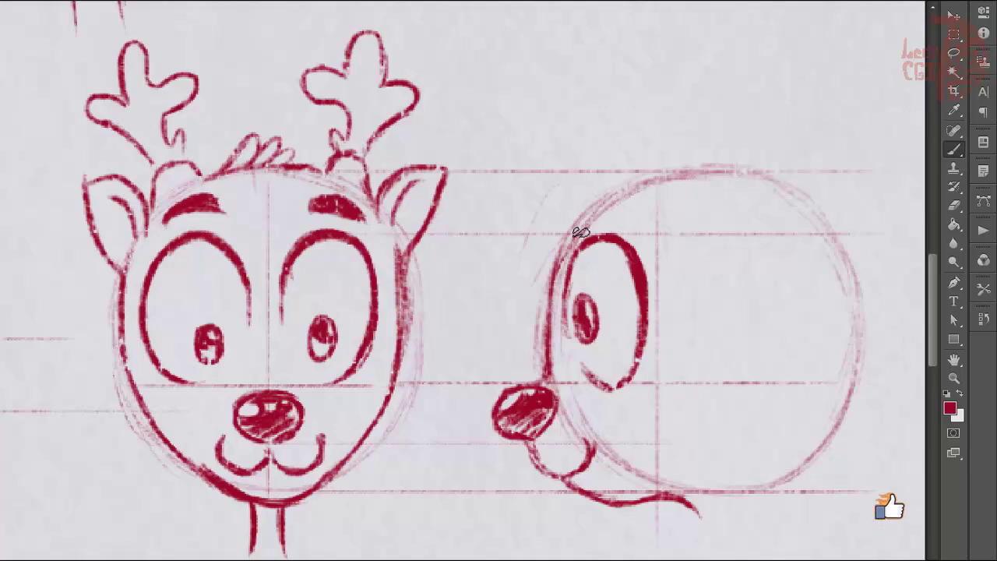
left_click_drag(575, 232, 605, 216)
Step: Outline the side-view head with ear, back of head to neck, and an antler
mouse_move(559, 255)
left_mouse_down()
mouse_move(597, 204)
mouse_move(692, 165)
mouse_move(682, 163)
mouse_move(762, 165)
left_mouse_up()
mouse_move(739, 215)
left_mouse_down()
mouse_move(802, 172)
mouse_move(824, 190)
left_mouse_up()
left_click_drag(775, 248, 827, 214)
left_click_drag(754, 232, 802, 185)
mouse_move(822, 232)
left_mouse_down()
mouse_move(832, 293)
mouse_move(754, 541)
left_mouse_up()
left_click_drag(687, 502, 707, 551)
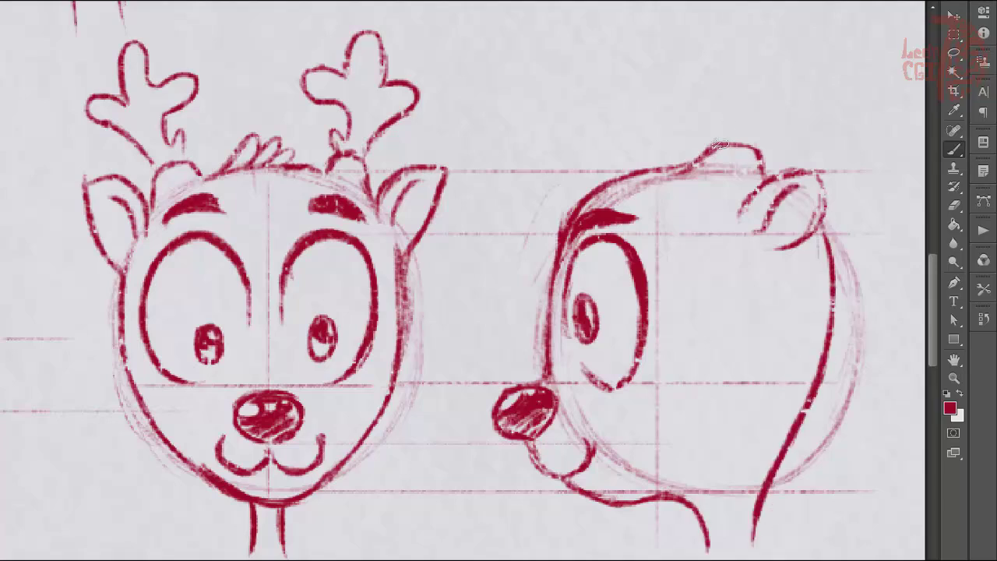
mouse_move(710, 141)
left_mouse_down()
mouse_move(728, 55)
mouse_move(760, 144)
left_mouse_up()
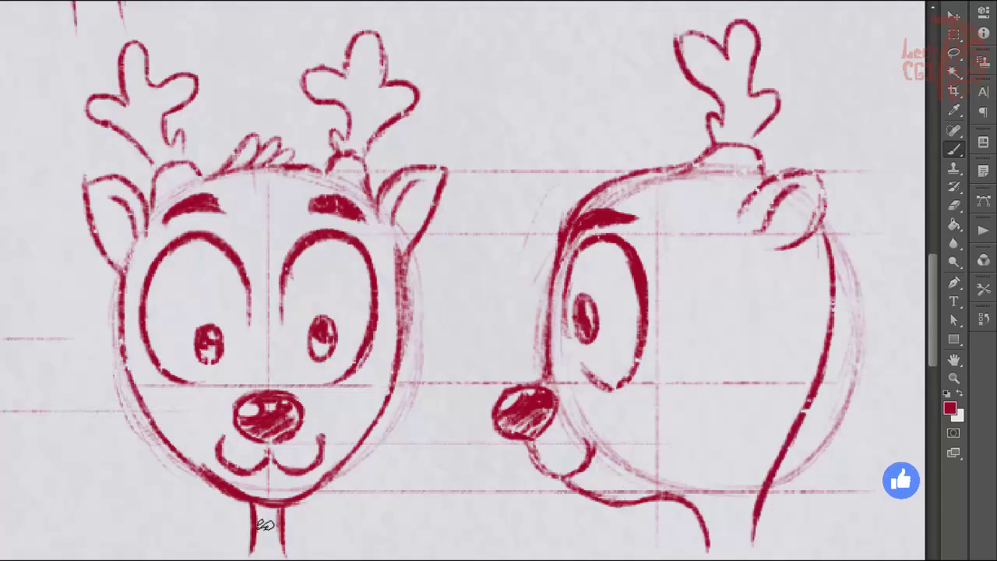
left_click_drag(467, 528, 540, 340)
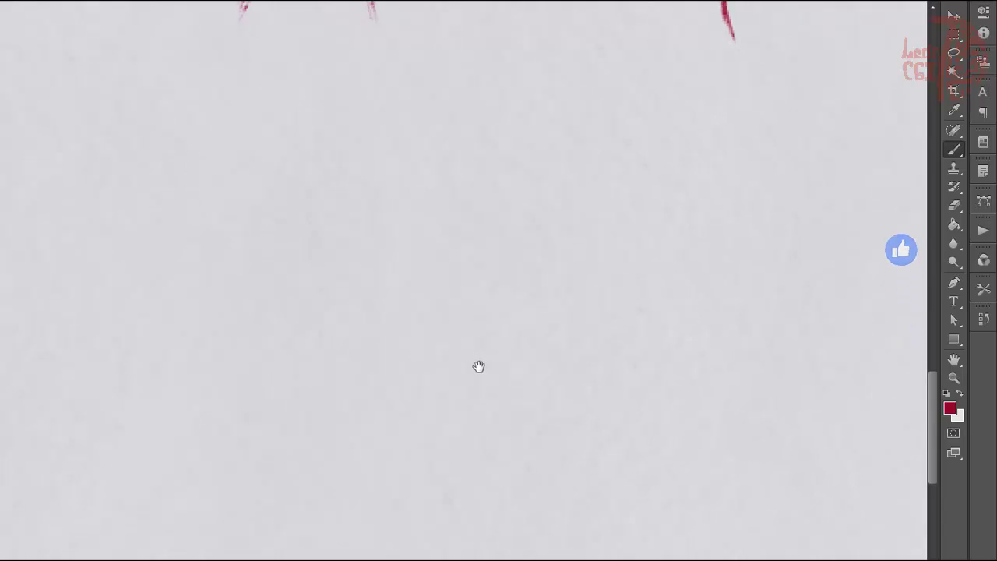
Step: Zoom out, sketch a new head circle lower down, and ink the left eye
scroll(428, 461, "down", 3)
key("ctrl+minus")
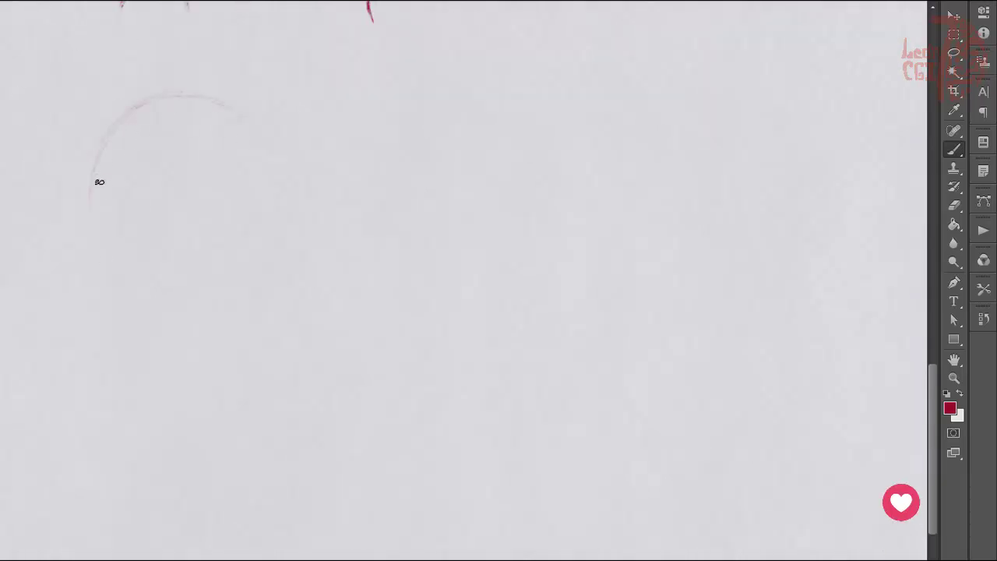
left_click_drag(143, 103, 187, 302)
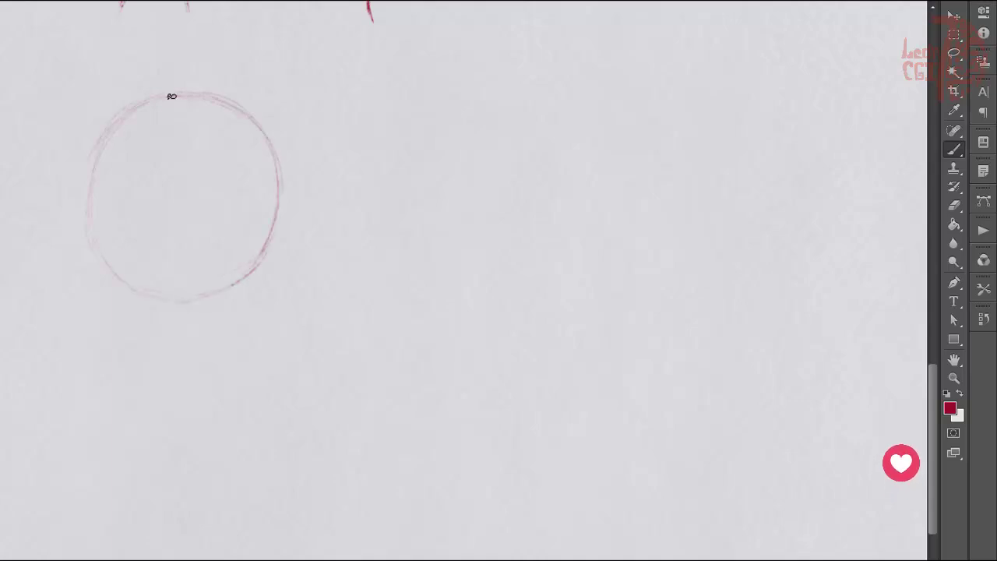
mouse_move(171, 96)
left_mouse_down()
mouse_move(93, 216)
mouse_move(86, 169)
left_mouse_up()
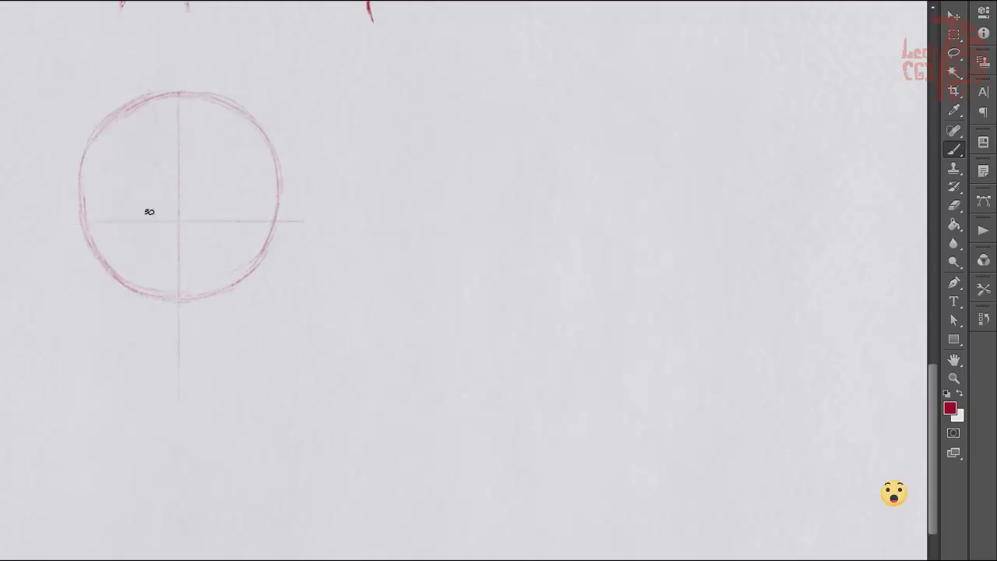
left_click_drag(141, 220, 133, 223)
mouse_move(120, 151)
left_mouse_down()
mouse_move(149, 223)
mouse_move(158, 191)
mouse_move(137, 211)
left_mouse_up()
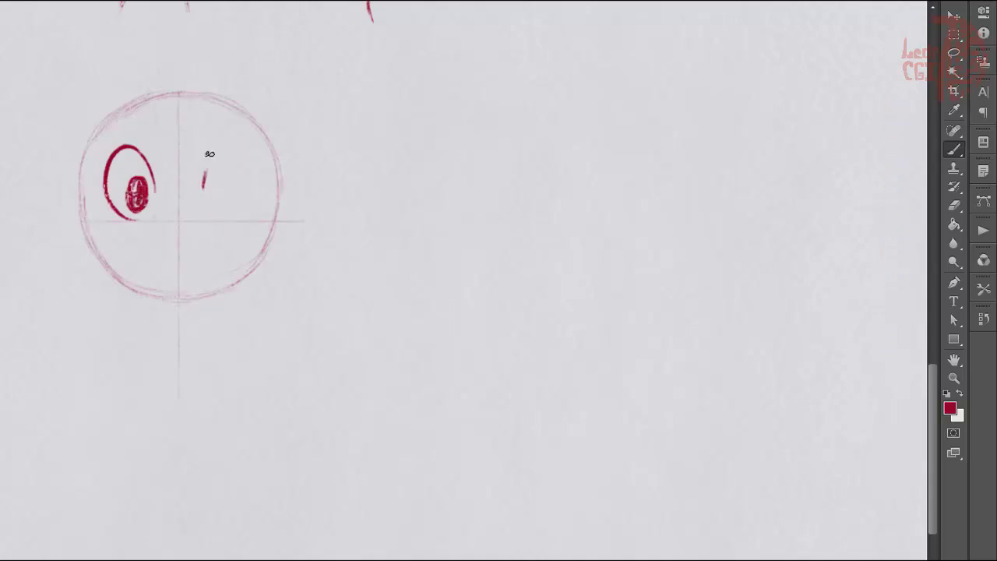
Step: Draw the right eye's shaded pupil, a round shaded nose and the smile
mouse_move(205, 179)
left_mouse_down()
mouse_move(251, 155)
mouse_move(218, 221)
mouse_move(254, 156)
left_mouse_up()
key("ctrl+z")
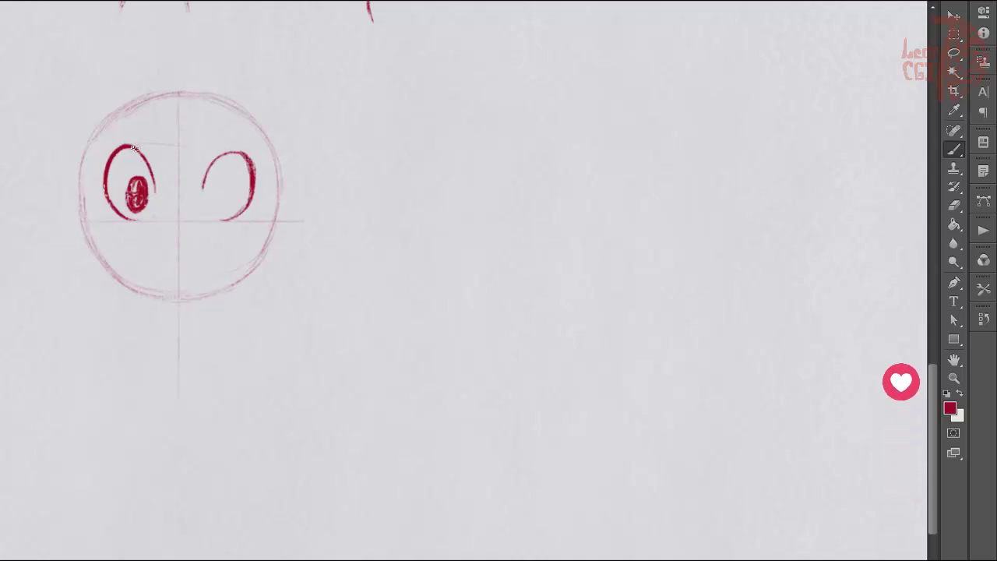
mouse_move(217, 182)
left_mouse_down()
mouse_move(218, 205)
mouse_move(210, 191)
mouse_move(219, 187)
left_mouse_up()
mouse_move(169, 235)
left_mouse_down()
mouse_move(193, 237)
mouse_move(172, 238)
mouse_move(185, 226)
left_mouse_up()
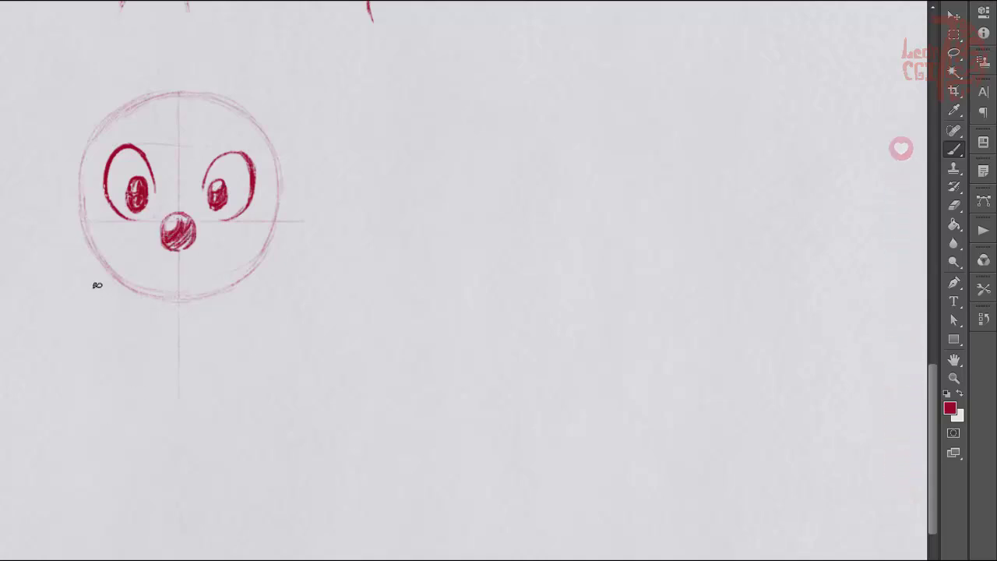
mouse_move(196, 269)
left_mouse_down()
mouse_move(211, 268)
mouse_move(200, 281)
left_mouse_up()
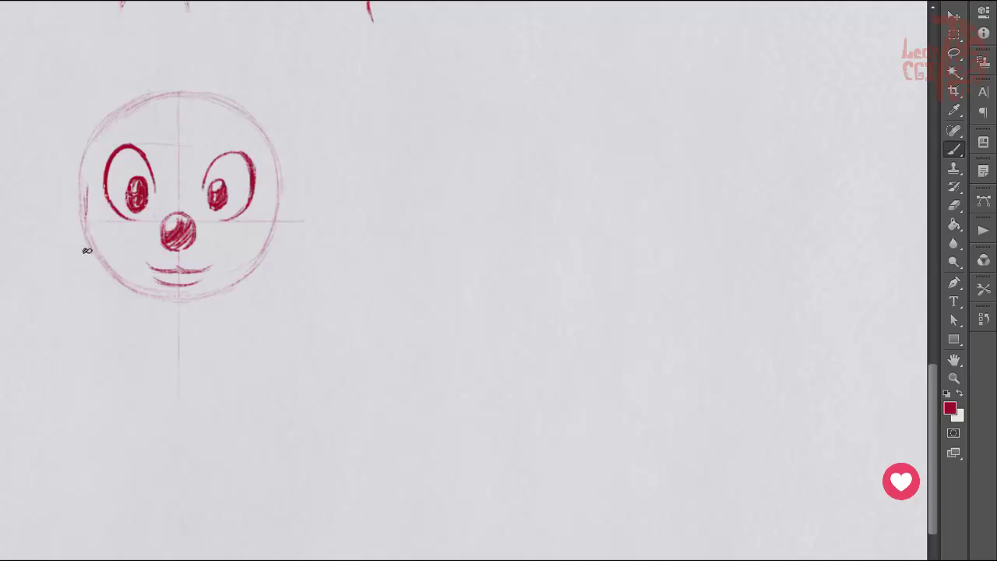
Step: Trace the cheeks and jaw down to short neck lines, retouching the right jaw
mouse_move(87, 251)
left_mouse_down()
mouse_move(125, 287)
mouse_move(162, 299)
mouse_move(167, 328)
left_mouse_up()
mouse_move(195, 301)
left_mouse_down()
mouse_move(193, 321)
mouse_move(260, 272)
mouse_move(280, 204)
left_mouse_up()
left_click_drag(87, 270, 84, 211)
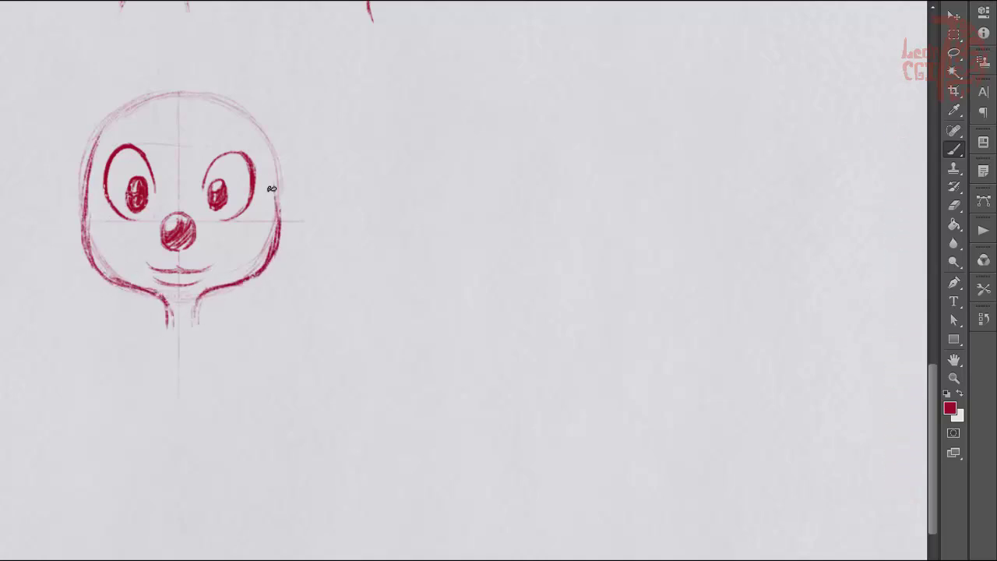
key("e")
key("b")
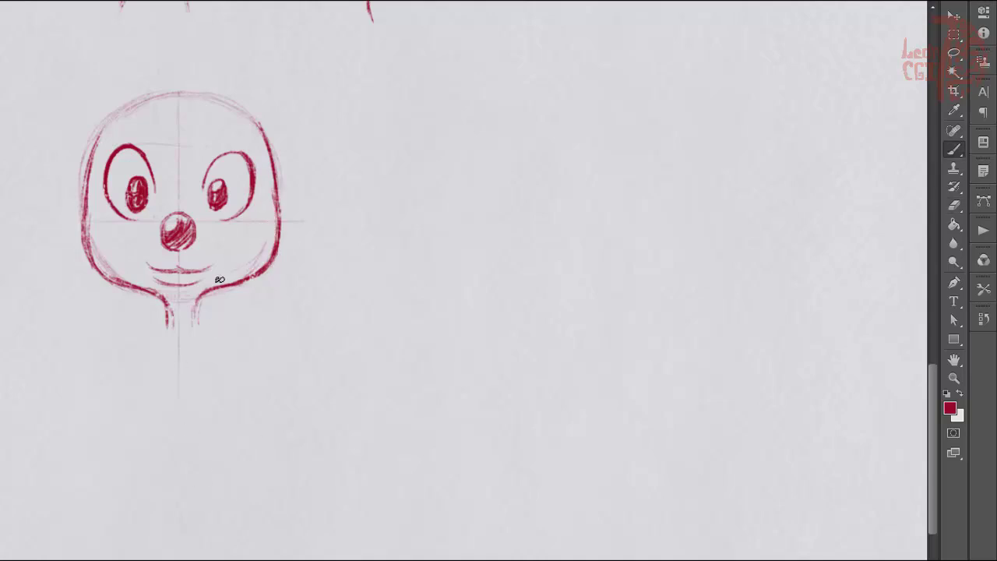
left_click_drag(211, 293, 273, 254)
key("e")
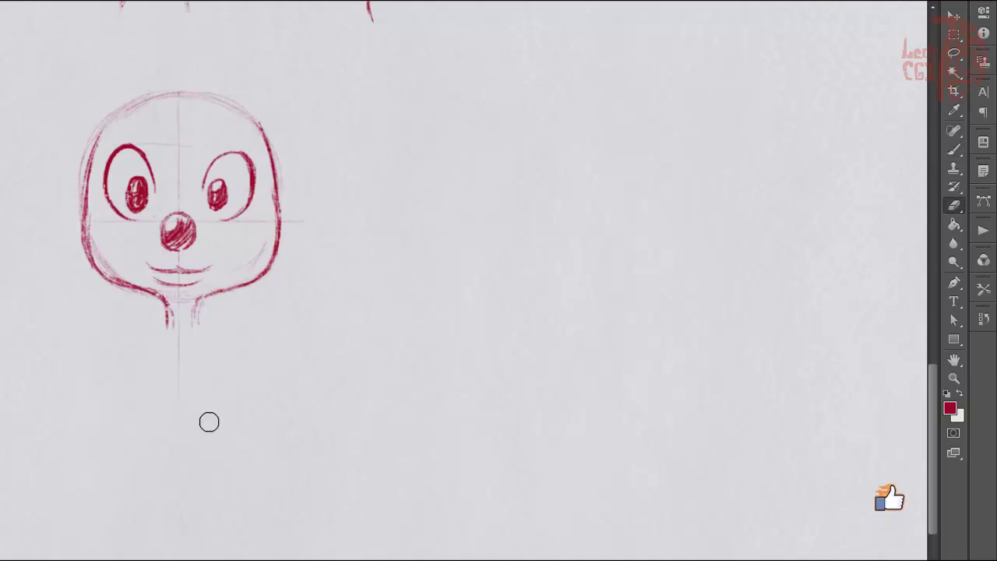
key("b")
Step: Draw the ears and resketch a fuller branched antler above the head
left_click_drag(84, 165, 98, 129)
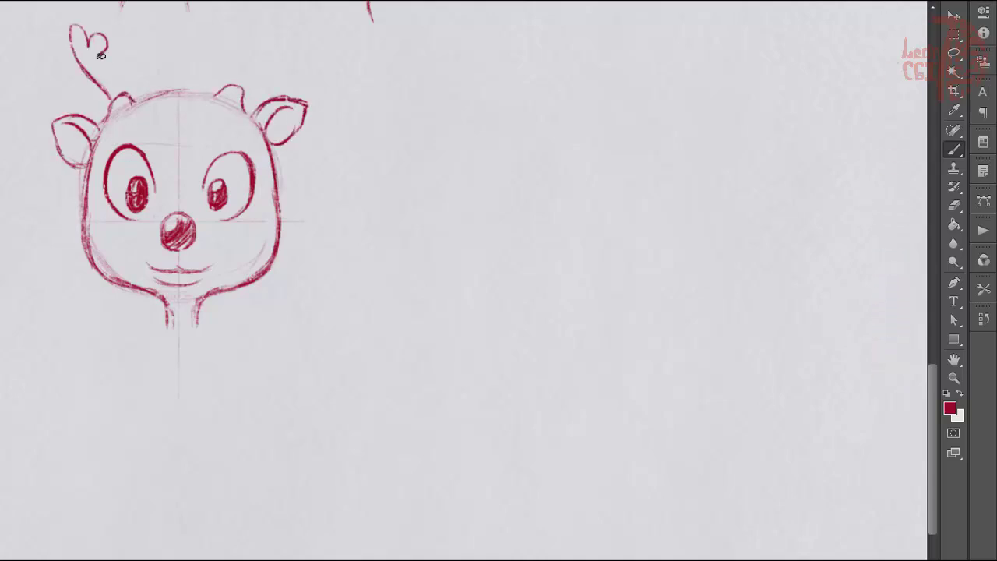
left_click_drag(230, 75, 233, 11)
key("e")
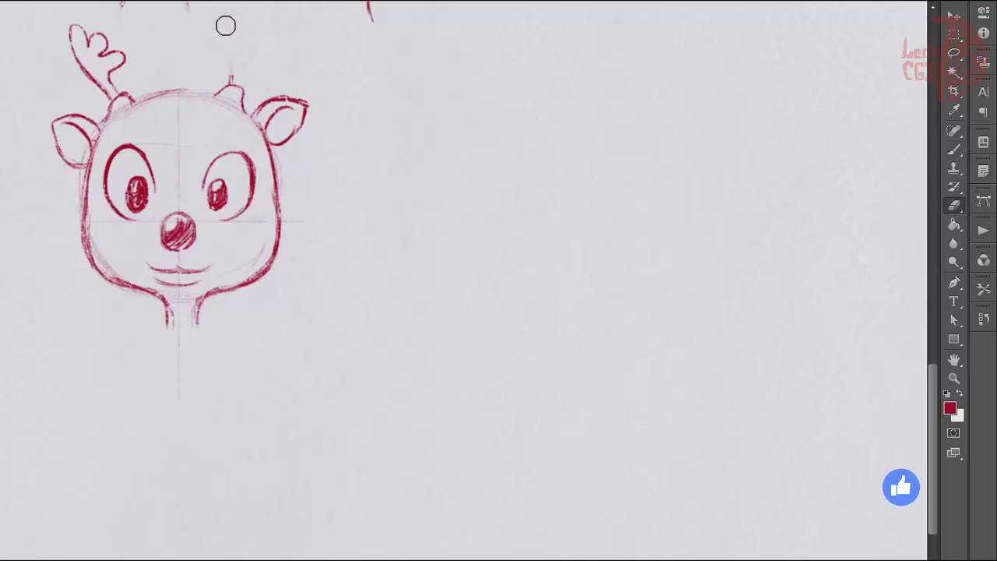
key("b")
mouse_move(230, 86)
left_mouse_down()
mouse_move(233, 47)
mouse_move(249, 32)
left_mouse_up()
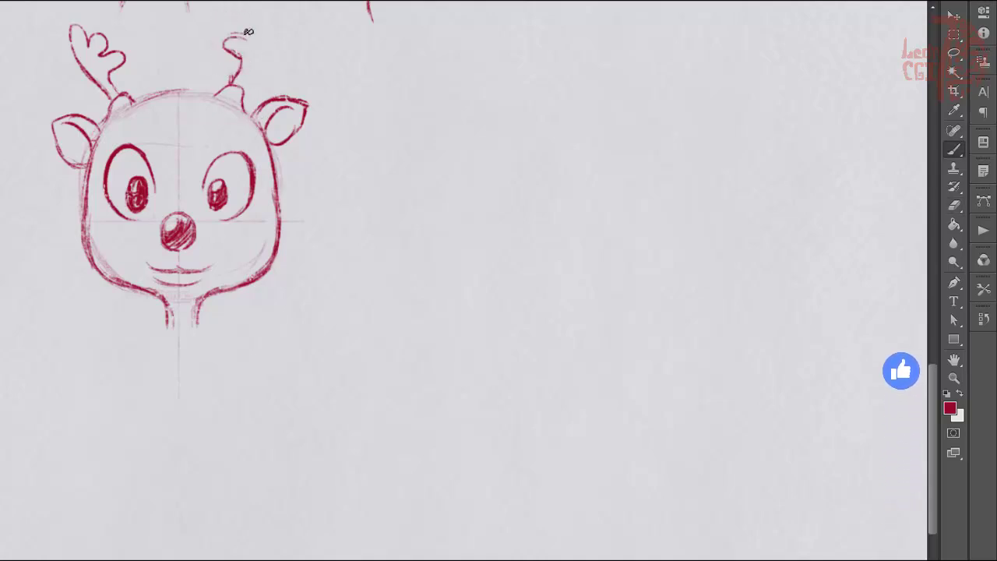
mouse_move(251, 78)
left_mouse_down()
mouse_move(274, 10)
mouse_move(269, 31)
left_mouse_up()
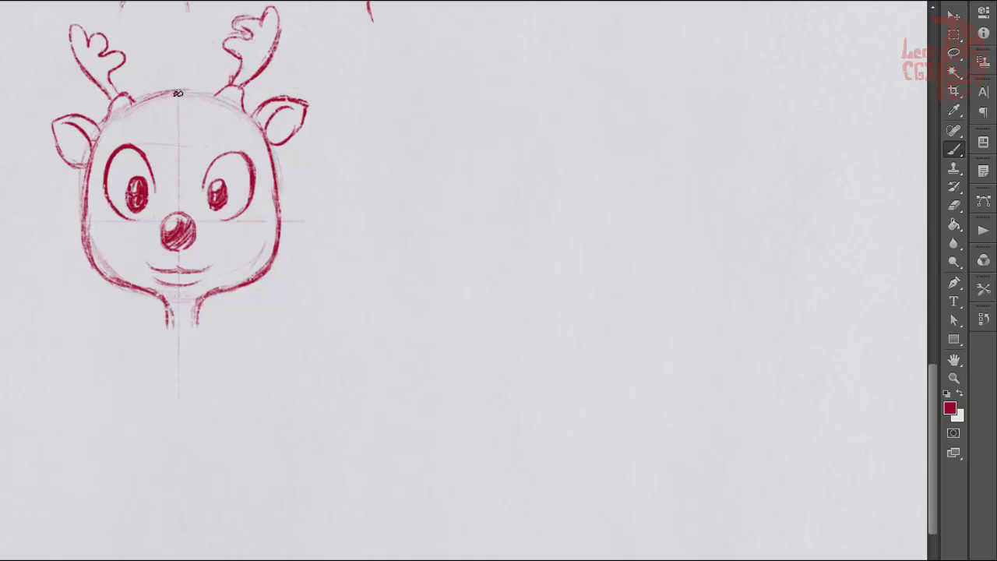
Step: Draw four horizontal guide lines extending to the right
left_click_drag(242, 94, 537, 94)
mouse_move(218, 298)
left_mouse_down()
mouse_move(616, 298)
mouse_move(264, 273)
left_mouse_up()
left_click_drag(281, 222, 662, 222)
left_click_drag(272, 153, 639, 152)
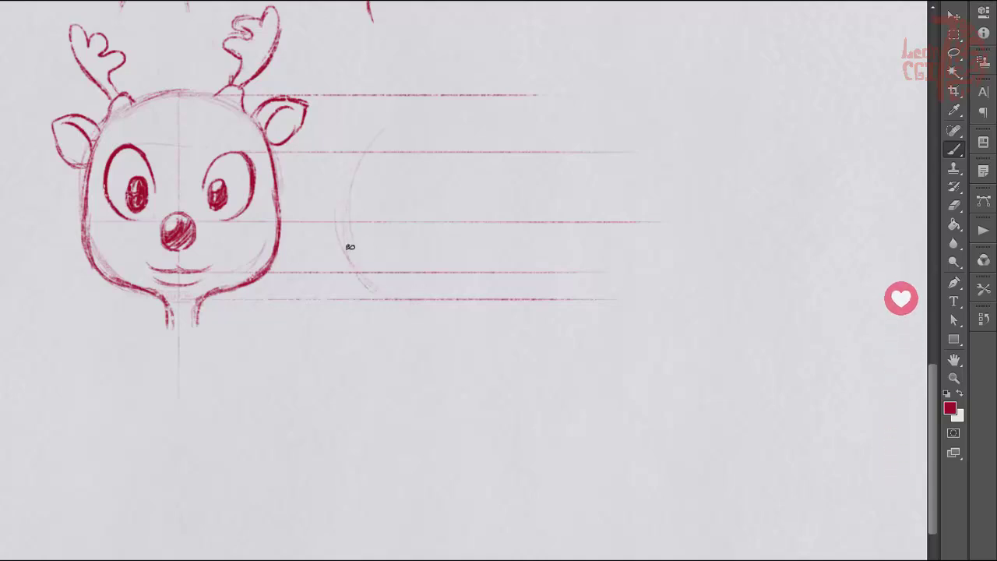
Step: Sketch the side-view head circle and nose, finish front eyebrows, and trace the outline
left_click_drag(349, 187, 553, 211)
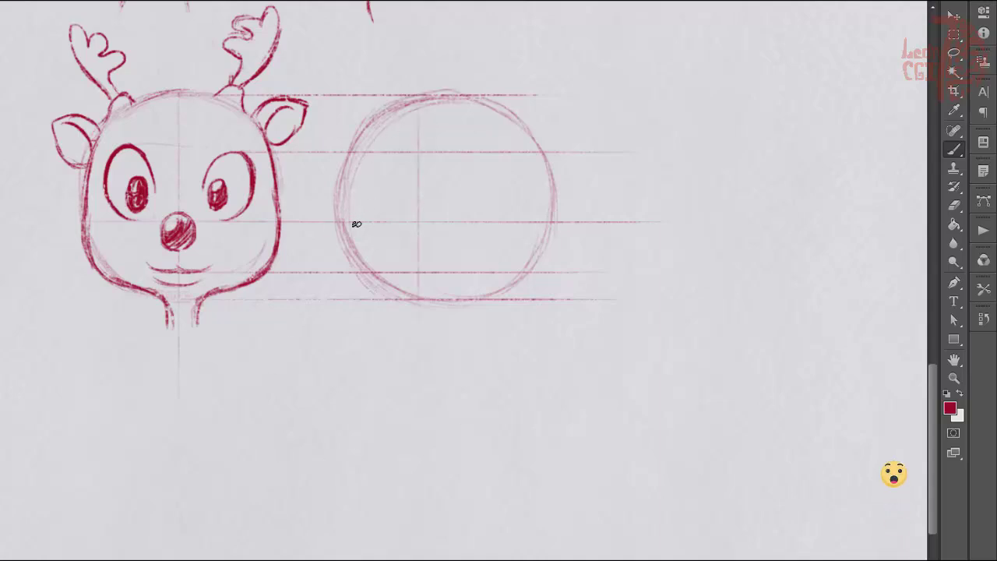
left_click_drag(327, 212, 320, 246)
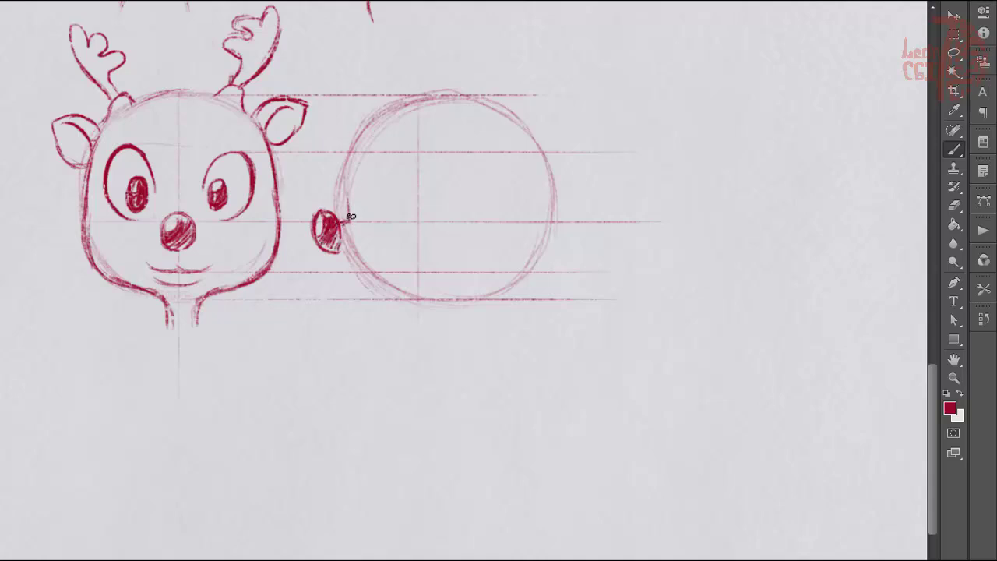
left_click_drag(136, 128, 140, 134)
left_click_drag(229, 130, 238, 131)
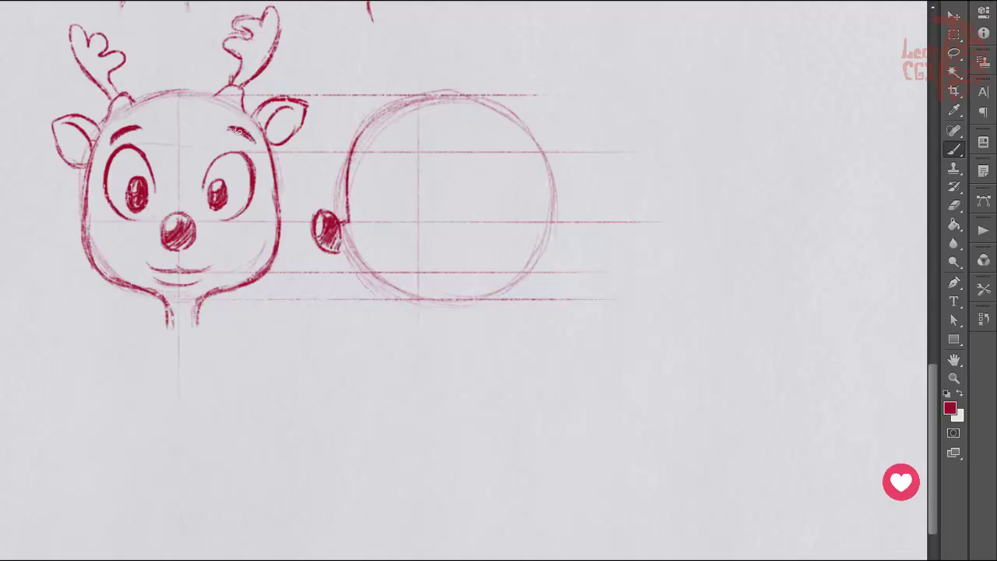
left_click_drag(367, 129, 464, 100)
mouse_move(339, 249)
left_mouse_down()
mouse_move(382, 266)
mouse_move(377, 287)
mouse_move(418, 326)
left_mouse_up()
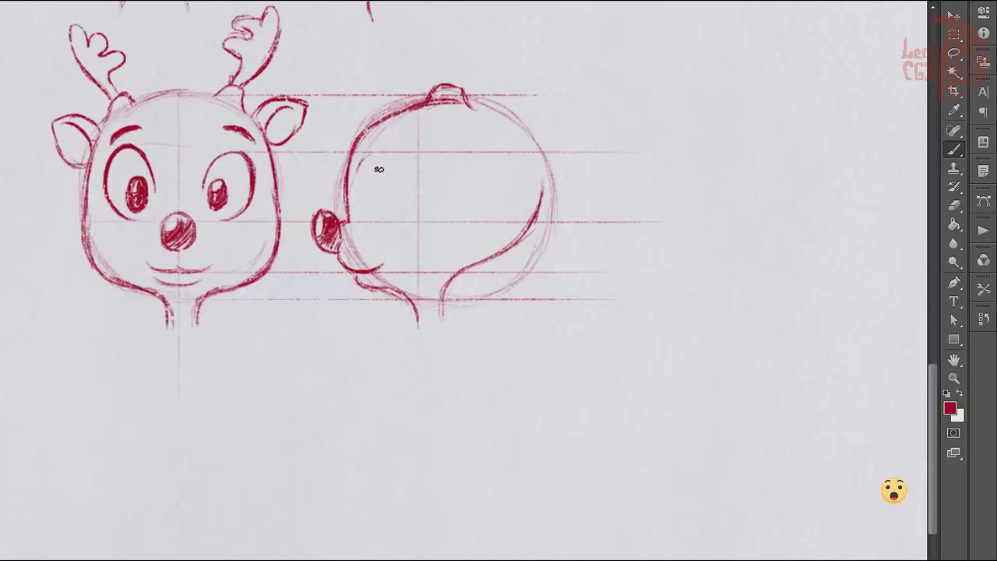
Step: Darken the side-view eye, add its eyebrow, an ear and a rising antler
left_click_drag(369, 156, 376, 218)
left_click_drag(357, 177, 404, 160)
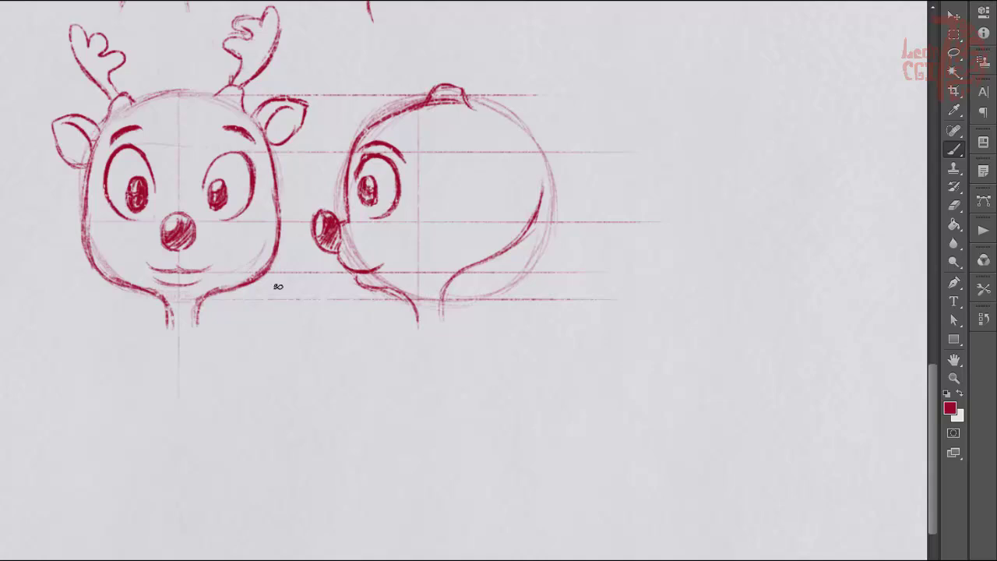
mouse_move(458, 124)
left_mouse_down()
mouse_move(508, 115)
mouse_move(474, 146)
left_mouse_up()
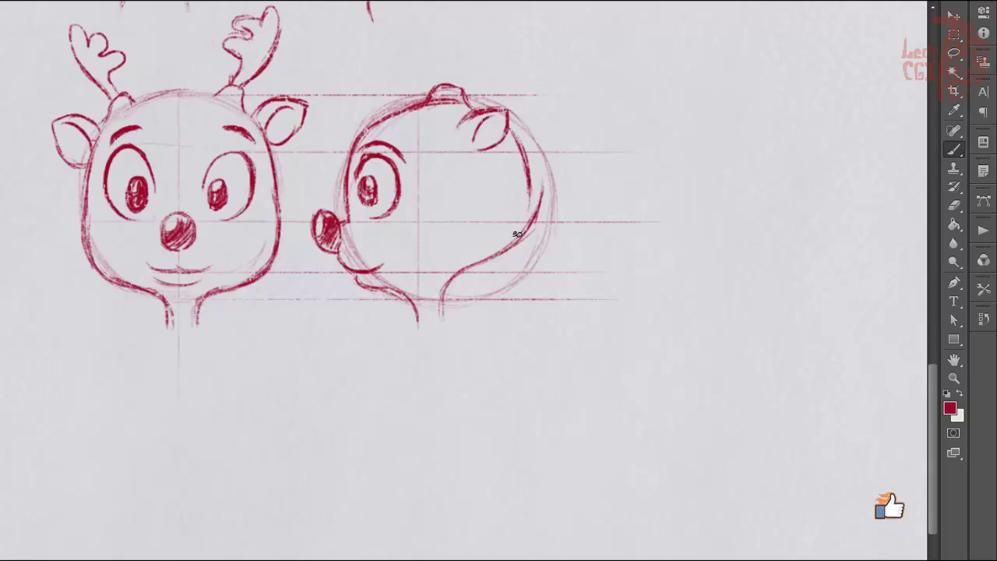
mouse_move(448, 86)
left_mouse_down()
mouse_move(434, 44)
mouse_move(468, 38)
left_mouse_up()
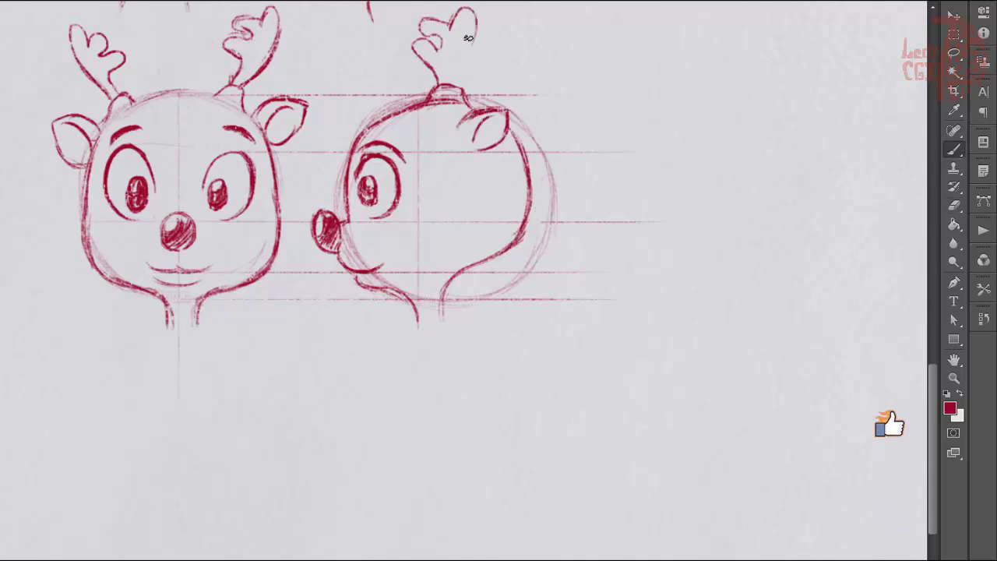
Step: Bring blank paper into view and draw the outline of a new head circle
scroll(483, 379, "right", 3)
scroll(494, 468, "up", 5)
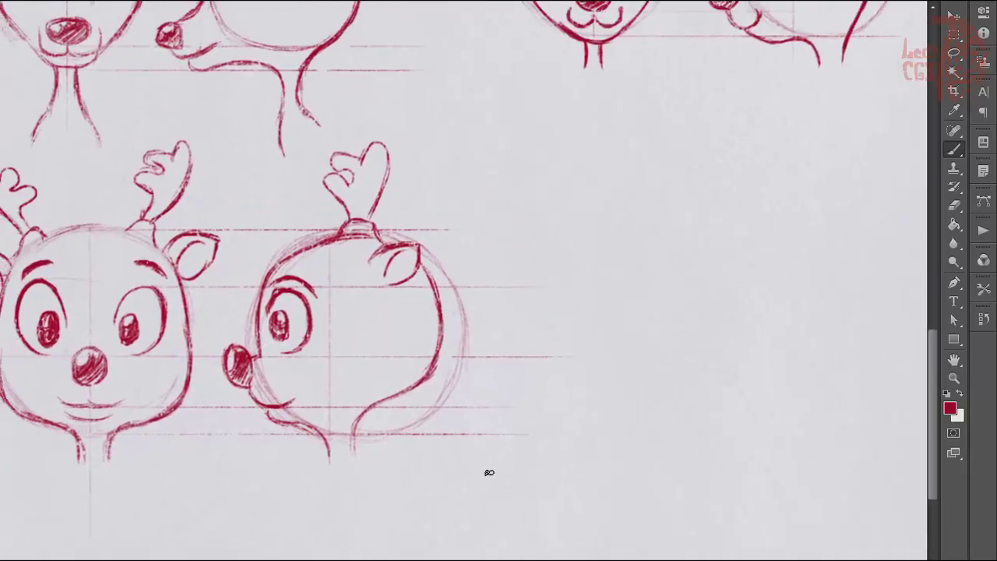
scroll(538, 298, "up", 4)
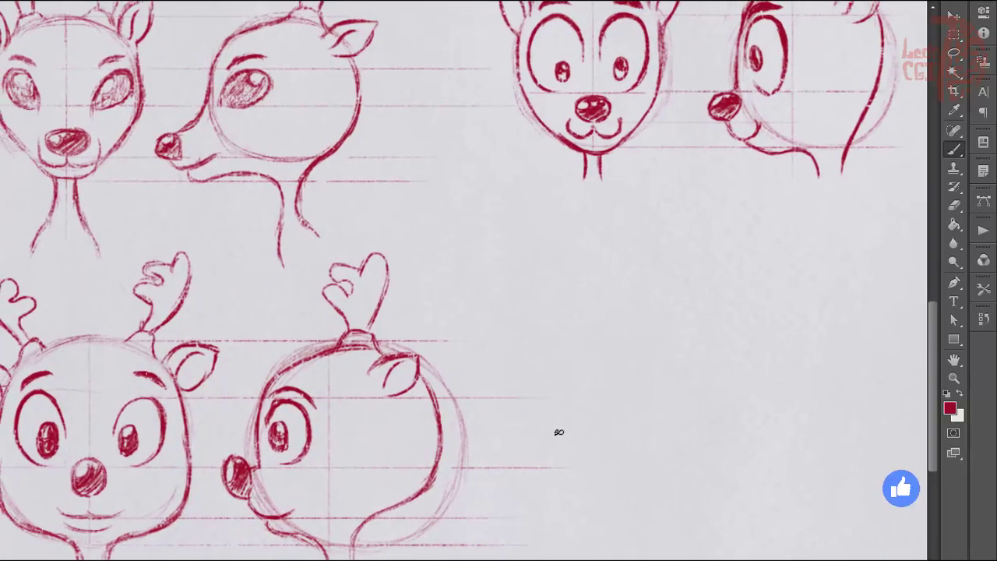
scroll(559, 434, "up", 3)
left_click_drag(541, 405, 429, 415)
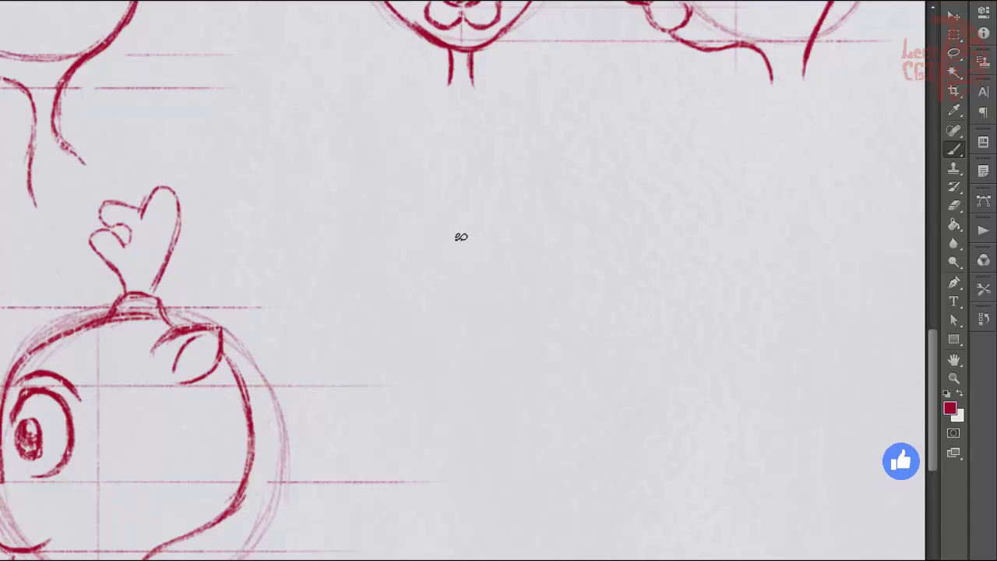
mouse_move(460, 232)
left_mouse_down()
mouse_move(561, 210)
mouse_move(631, 234)
left_mouse_up()
key("ctrl+z")
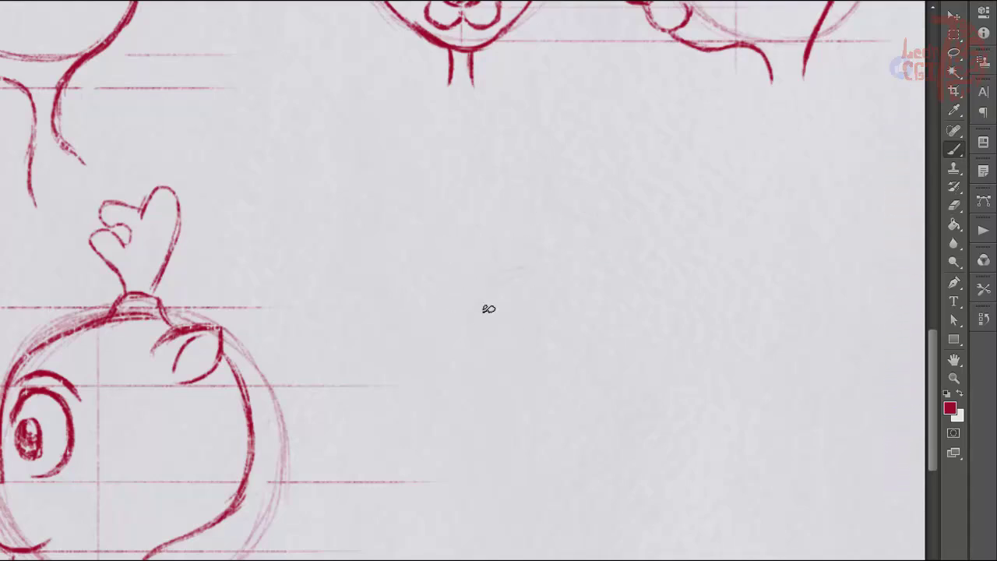
left_click_drag(495, 277, 681, 292)
left_click_drag(487, 288, 430, 421)
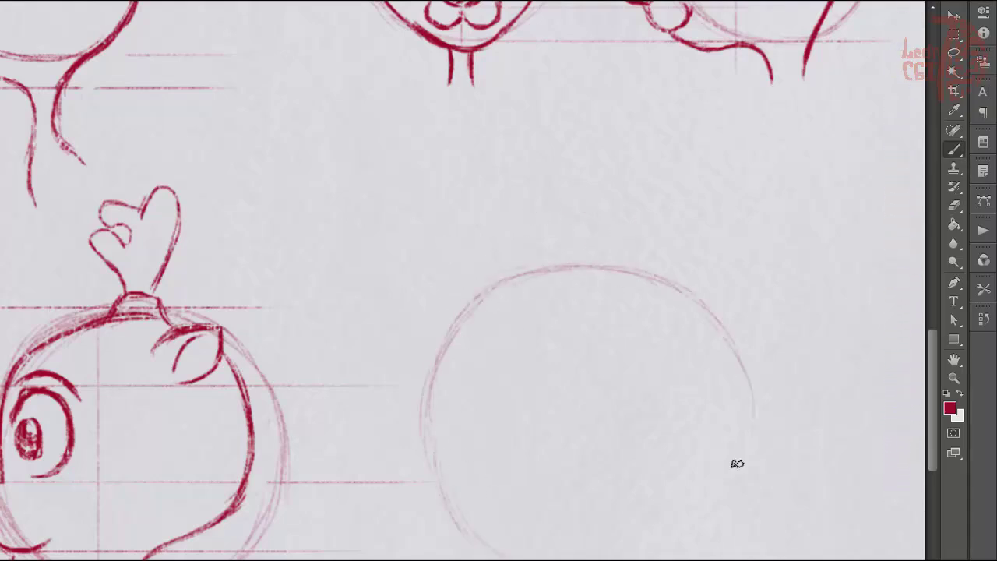
Step: Reinforce the circle's right side and add vertical and horizontal guide curves across it
left_click_drag(760, 419, 752, 495)
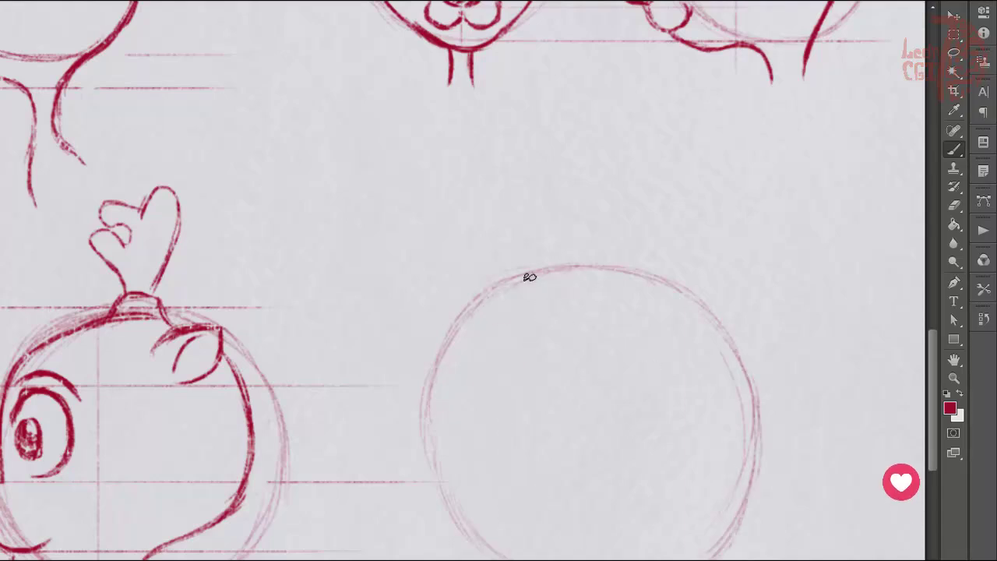
left_click_drag(647, 281, 694, 553)
left_click_drag(464, 378, 749, 335)
left_click_drag(441, 497, 740, 448)
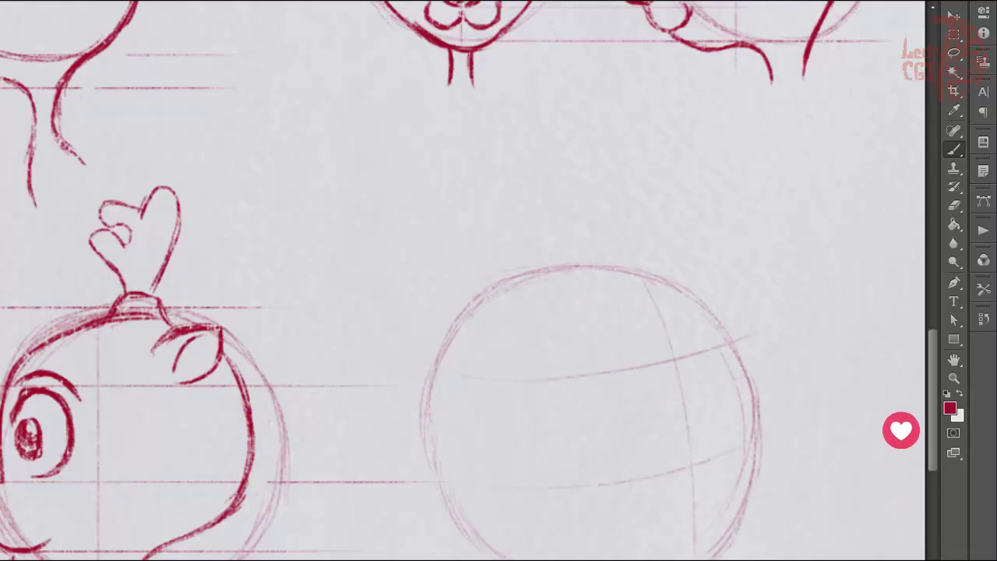
left_click_drag(767, 493, 592, 553)
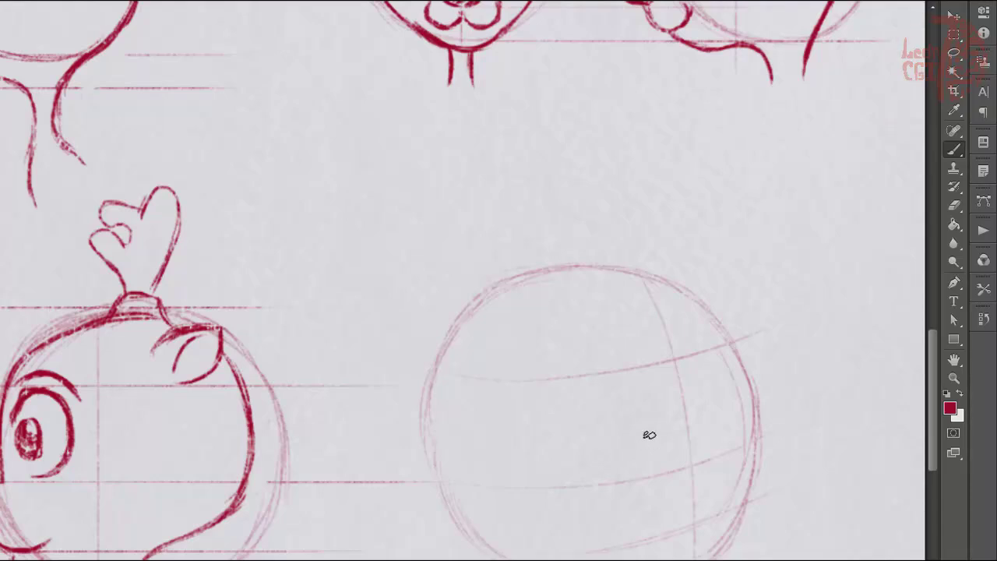
key("ctrl+z")
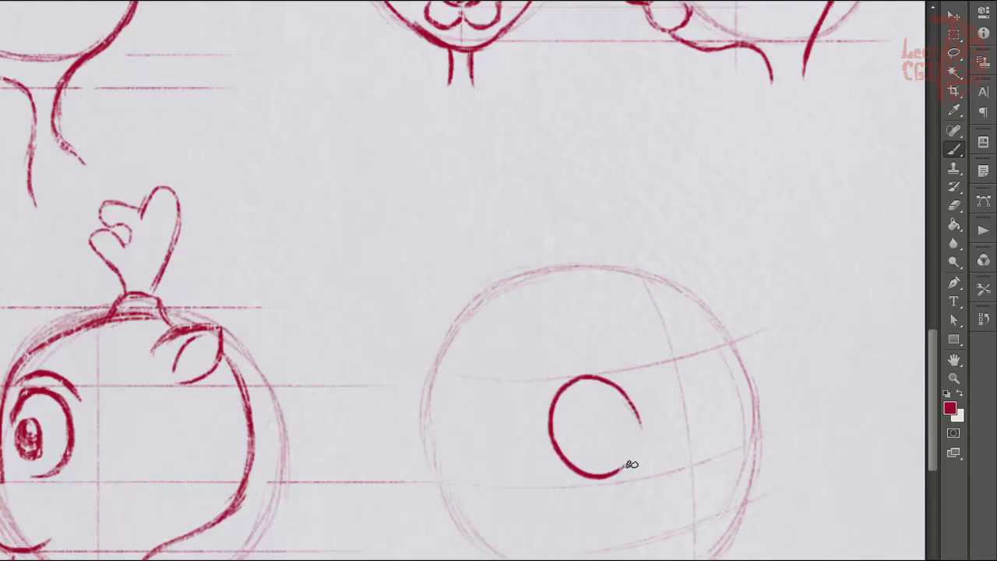
Step: Draw the near eye and a taller oval far eye with a shaded pupil
left_click_drag(632, 397, 619, 486)
key("ctrl+z")
mouse_move(584, 428)
left_mouse_down()
mouse_move(597, 438)
mouse_move(590, 430)
left_mouse_up()
key("ctrl+z")
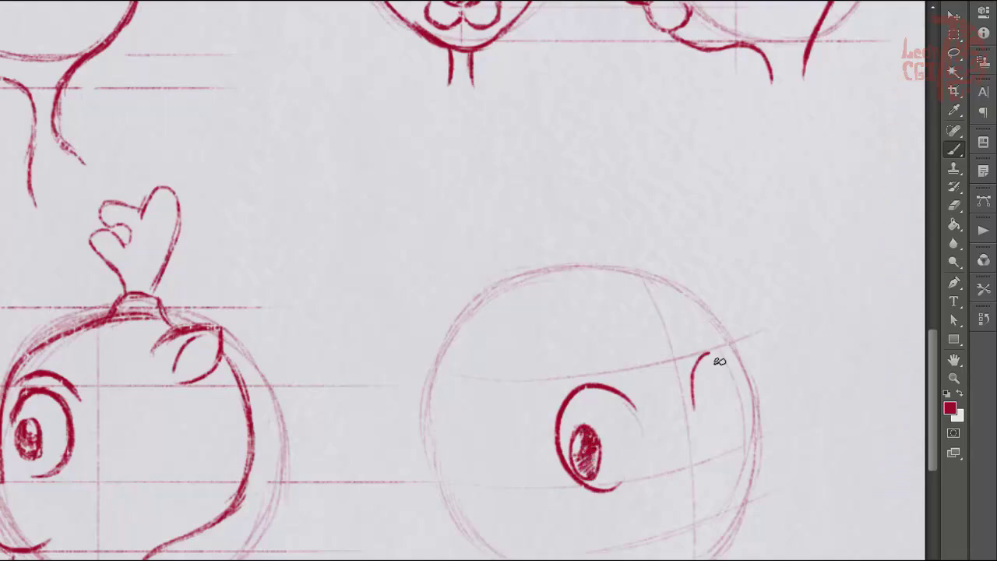
key("ctrl+z")
left_click_drag(718, 361, 734, 420)
key("ctrl+z")
key("ctrl+z")
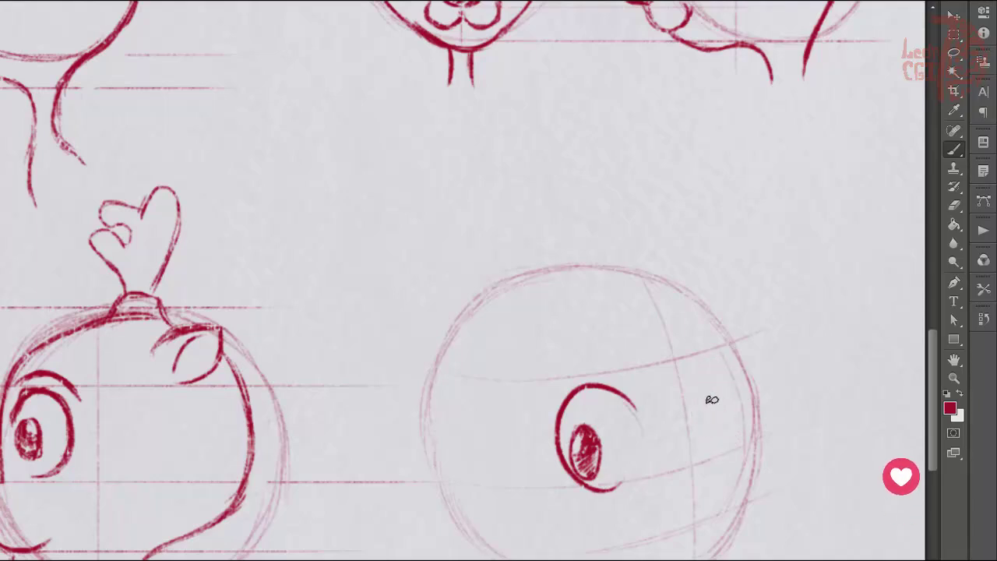
mouse_move(701, 366)
left_mouse_down()
mouse_move(705, 433)
mouse_move(732, 455)
left_mouse_up()
key("e")
key("b")
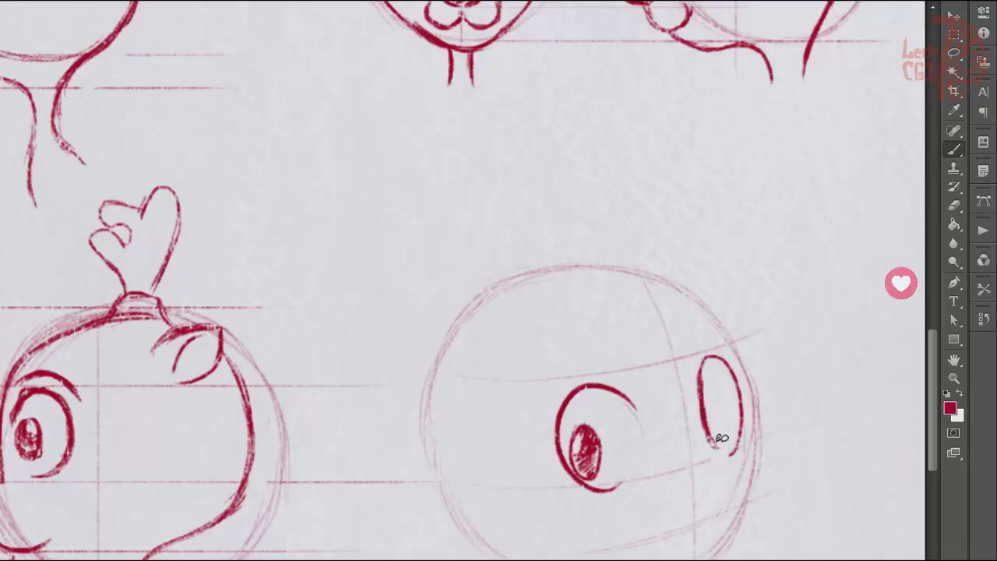
mouse_move(709, 408)
left_mouse_down()
mouse_move(721, 449)
mouse_move(675, 496)
left_mouse_up()
Step: Add the cheek line, round nose, bold head outline, ears, fur tuft and two antlers
mouse_move(740, 455)
left_mouse_down()
mouse_move(765, 491)
mouse_move(732, 468)
mouse_move(768, 479)
mouse_move(723, 520)
mouse_move(631, 507)
mouse_move(599, 516)
left_mouse_up()
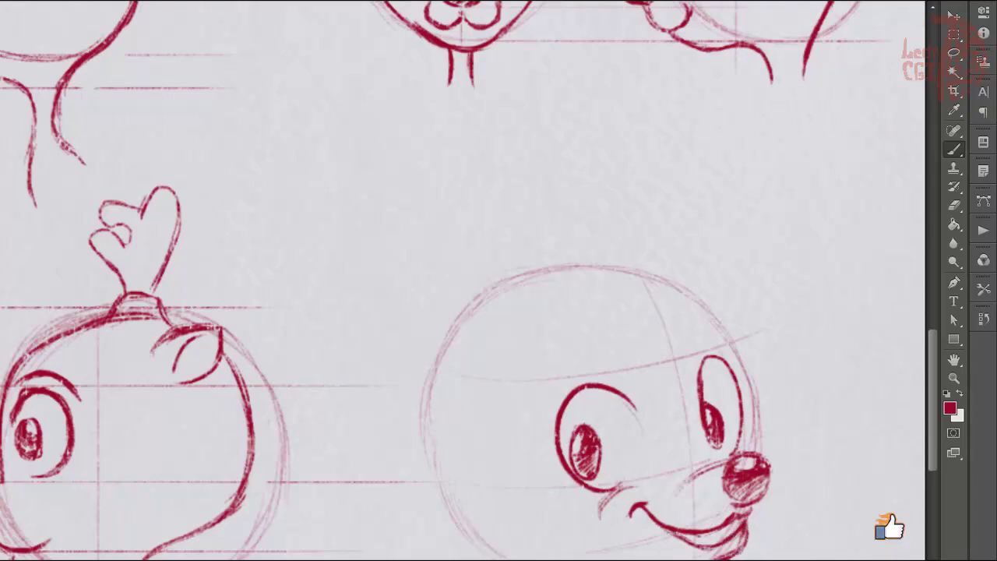
mouse_move(483, 396)
left_mouse_down()
mouse_move(499, 441)
mouse_move(577, 555)
mouse_move(627, 560)
mouse_move(484, 462)
mouse_move(478, 393)
mouse_move(514, 374)
left_mouse_up()
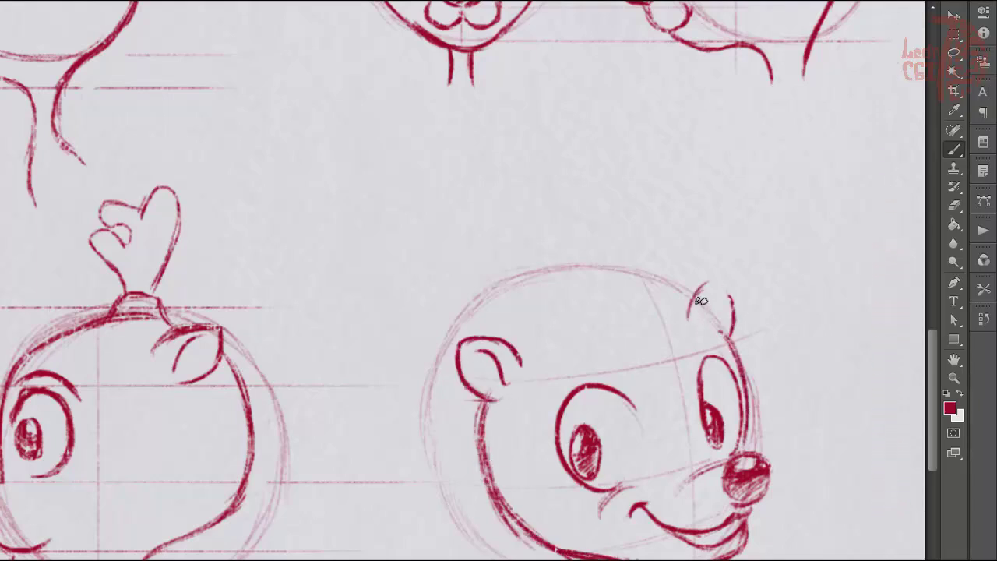
mouse_move(701, 301)
left_mouse_down()
mouse_move(732, 320)
mouse_move(629, 288)
left_mouse_up()
mouse_move(548, 305)
left_mouse_down()
mouse_move(653, 290)
mouse_move(535, 293)
mouse_move(496, 196)
mouse_move(536, 305)
left_mouse_up()
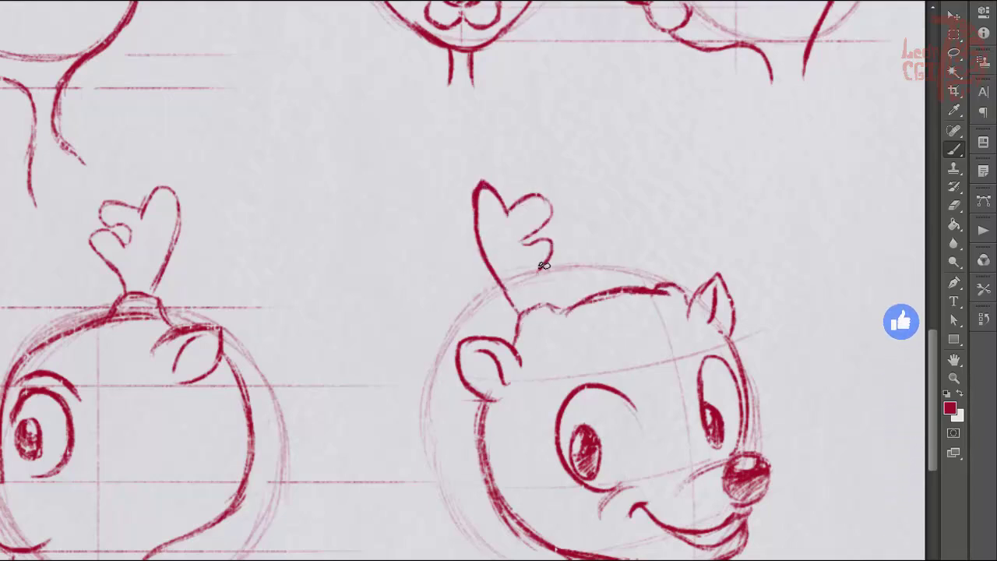
mouse_move(659, 286)
left_mouse_down()
mouse_move(634, 225)
mouse_move(679, 162)
mouse_move(677, 279)
left_mouse_up()
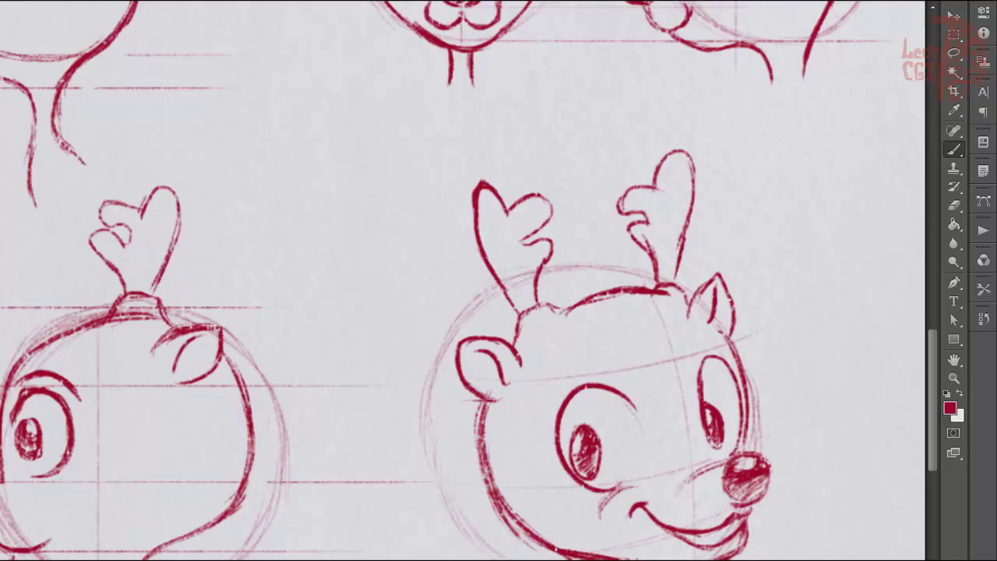
Step: Move below the front-view head, sketch a circle there, then erase it
key("e")
scroll(480, 314, "down", 5)
scroll(481, 314, "left", 5)
scroll(472, 392, "down", 5)
scroll(472, 392, "left", 5)
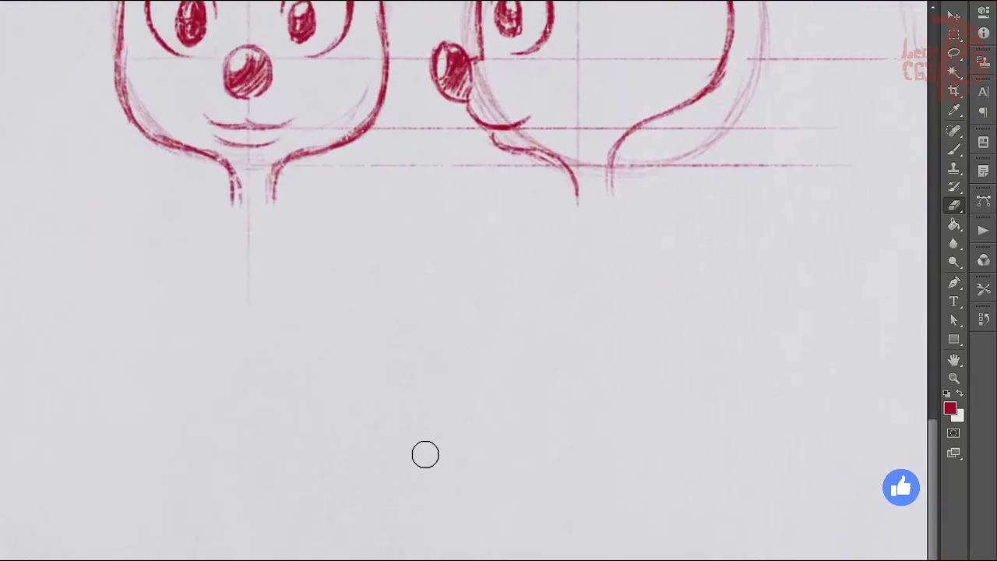
key("b")
mouse_move(109, 350)
left_mouse_down()
mouse_move(211, 291)
mouse_move(225, 499)
left_mouse_up()
left_click_drag(187, 289, 269, 313)
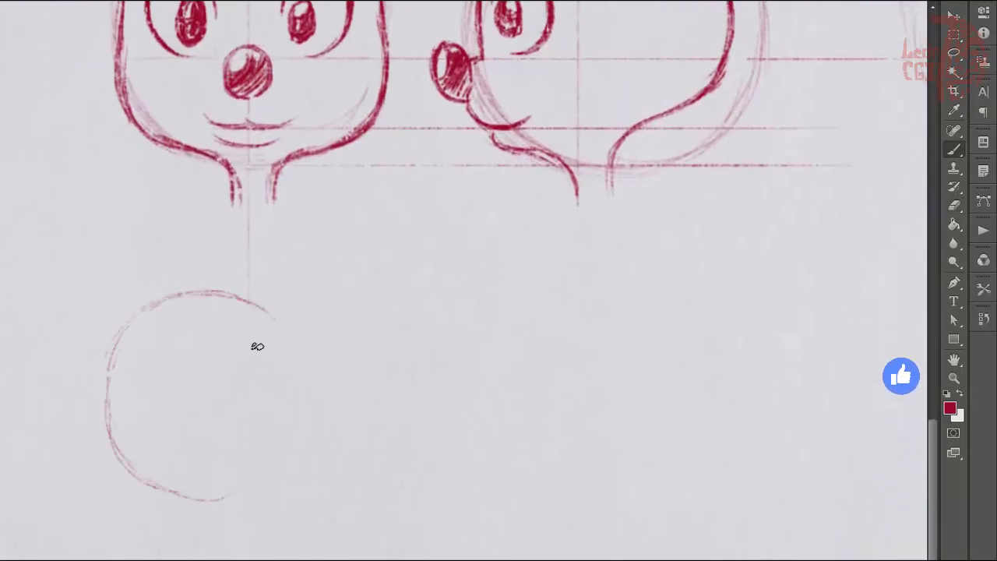
mouse_move(226, 499)
left_mouse_down()
mouse_move(238, 297)
mouse_move(300, 436)
mouse_move(218, 499)
left_mouse_up()
key("e")
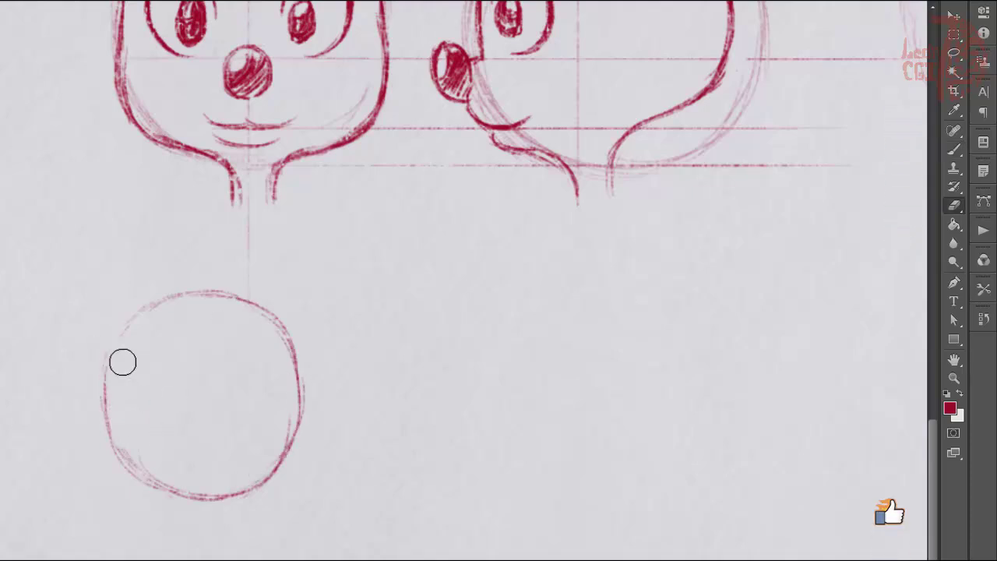
mouse_move(122, 362)
left_mouse_down()
mouse_move(276, 474)
mouse_move(125, 448)
left_mouse_up()
key("b")
Step: Redraw the head circle slightly higher and right, with horizontal and vertical guides
mouse_move(218, 273)
left_mouse_down()
mouse_move(175, 372)
mouse_move(233, 440)
left_mouse_up()
left_click_drag(327, 276, 312, 436)
left_click_drag(187, 296, 179, 366)
left_click_drag(203, 421, 231, 436)
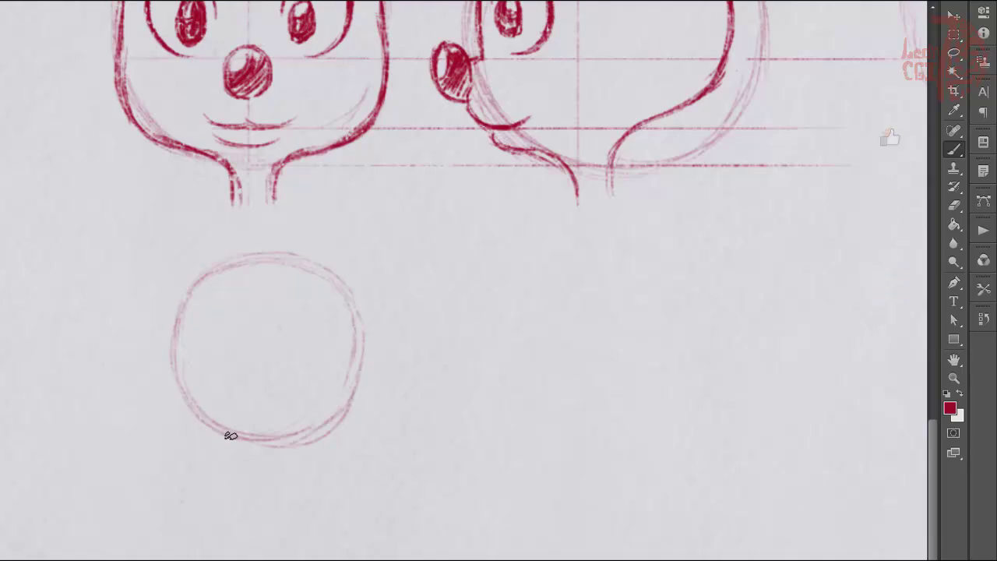
scroll(230, 435, "up", 3)
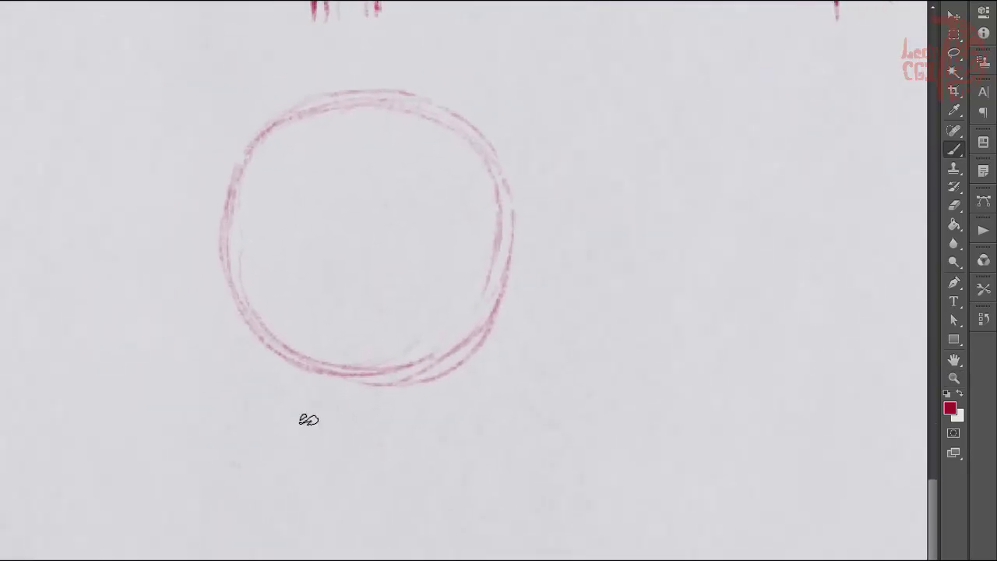
left_click_drag(245, 289, 472, 275)
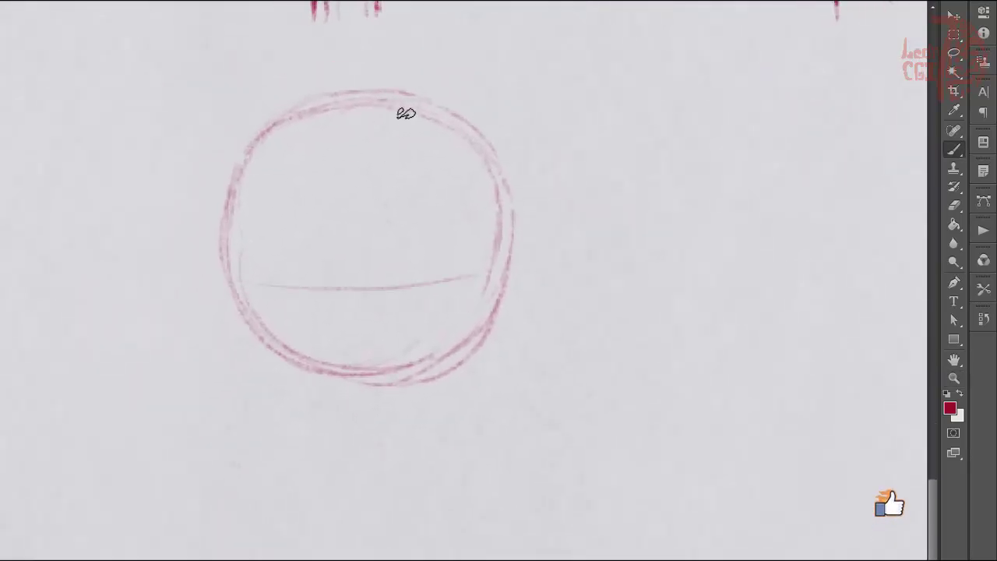
left_click_drag(403, 113, 409, 382)
Step: Draw the profile eye, hatched nose, mouth, jaw, chin, bumpy head top, ear and antler
mouse_move(465, 204)
left_mouse_down()
mouse_move(403, 253)
mouse_move(550, 295)
left_mouse_up()
key("ctrl+z")
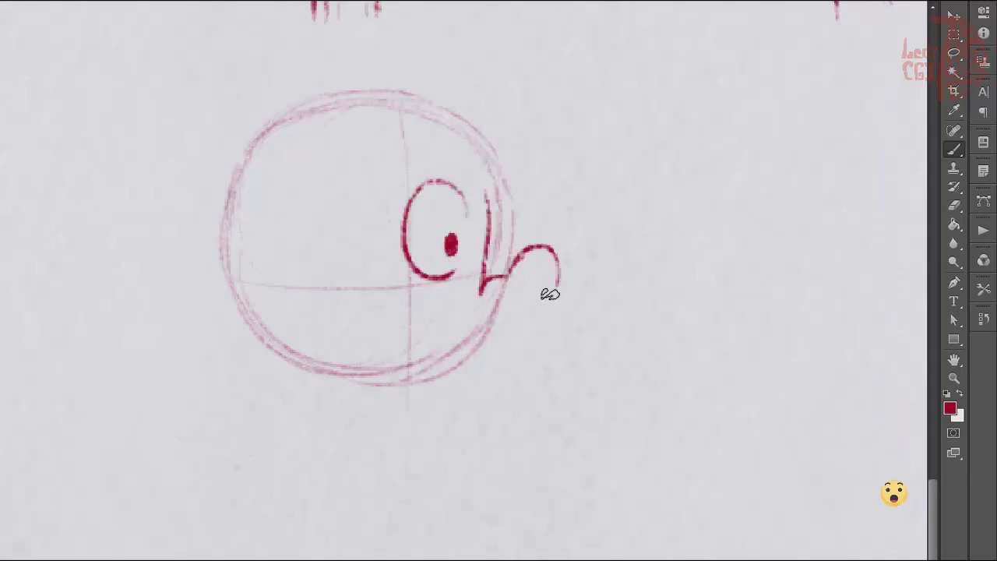
mouse_move(527, 254)
left_mouse_down()
mouse_move(542, 285)
mouse_move(449, 334)
left_mouse_up()
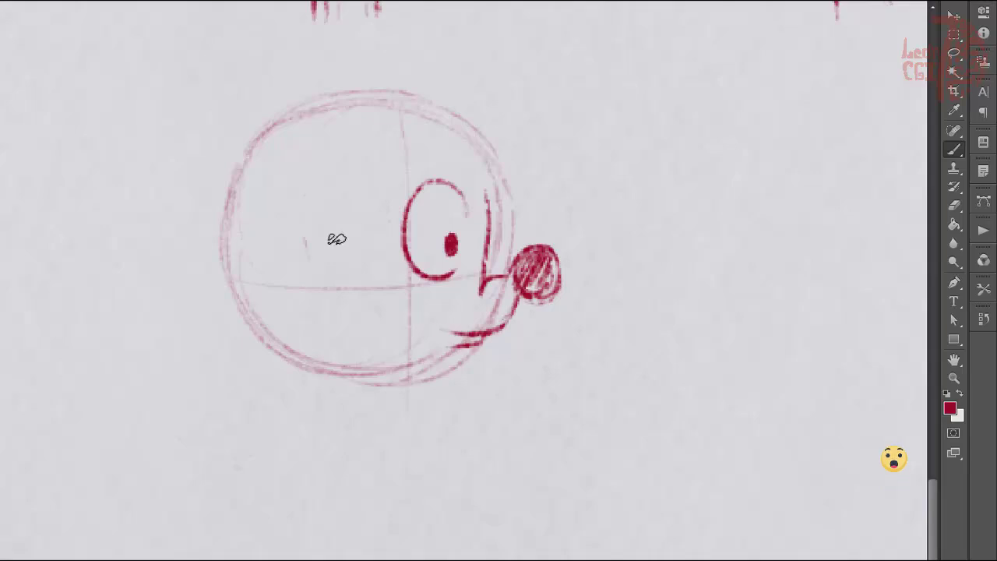
mouse_move(290, 225)
left_mouse_down()
mouse_move(314, 309)
mouse_move(427, 382)
left_mouse_up()
mouse_move(285, 247)
left_mouse_down()
mouse_move(310, 173)
mouse_move(350, 195)
left_mouse_up()
left_click_drag(388, 130, 477, 188)
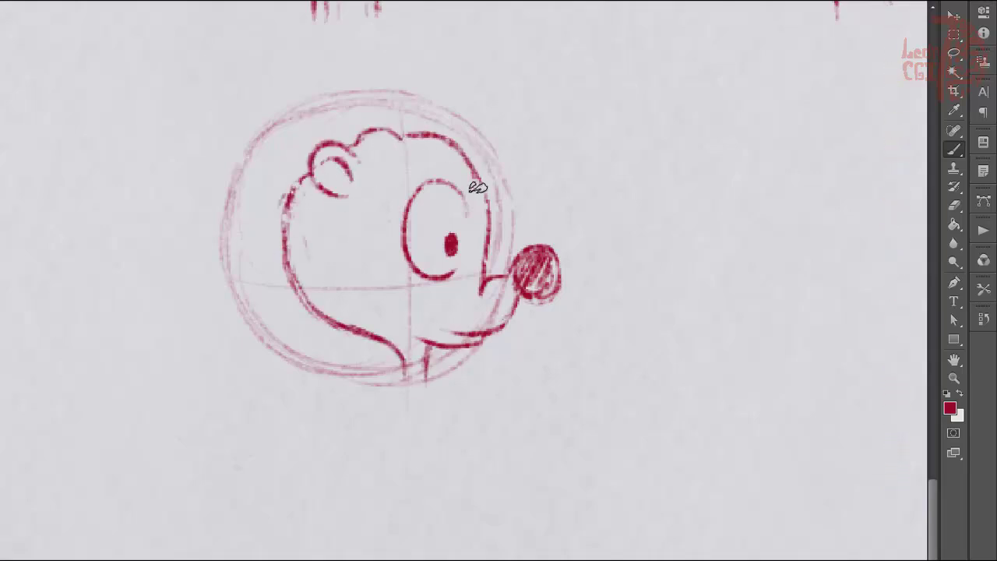
left_click_drag(361, 130, 379, 122)
Step: Add the neck, back, front and hind legs and rump of the small reindeer
mouse_move(427, 367)
left_mouse_down()
mouse_move(425, 444)
mouse_move(339, 430)
mouse_move(250, 452)
left_mouse_up()
mouse_move(427, 409)
left_mouse_down()
mouse_move(392, 527)
mouse_move(358, 444)
mouse_move(320, 492)
left_mouse_up()
mouse_move(308, 456)
left_mouse_down()
mouse_move(287, 530)
mouse_move(236, 444)
left_mouse_up()
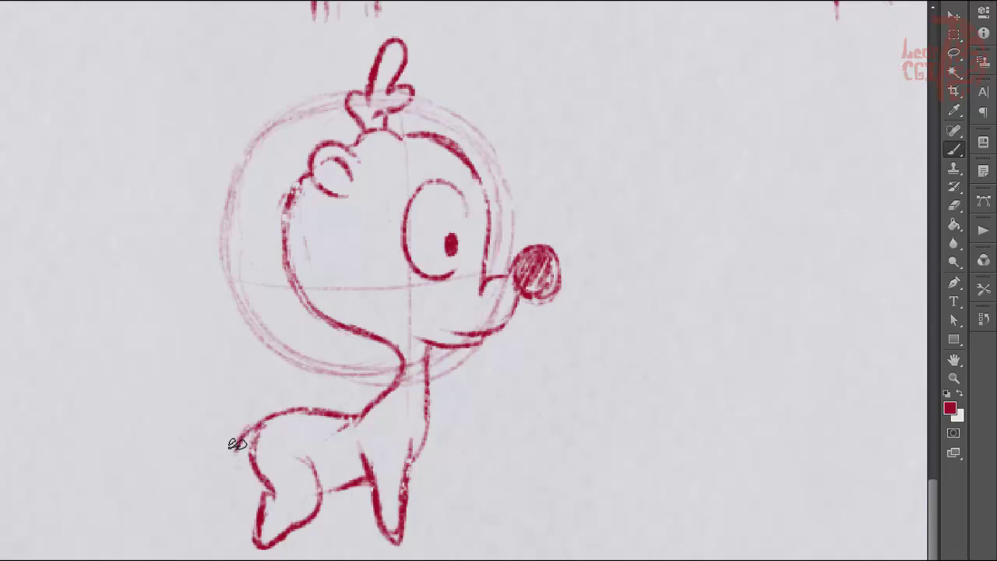
left_click_drag(544, 240, 349, 325)
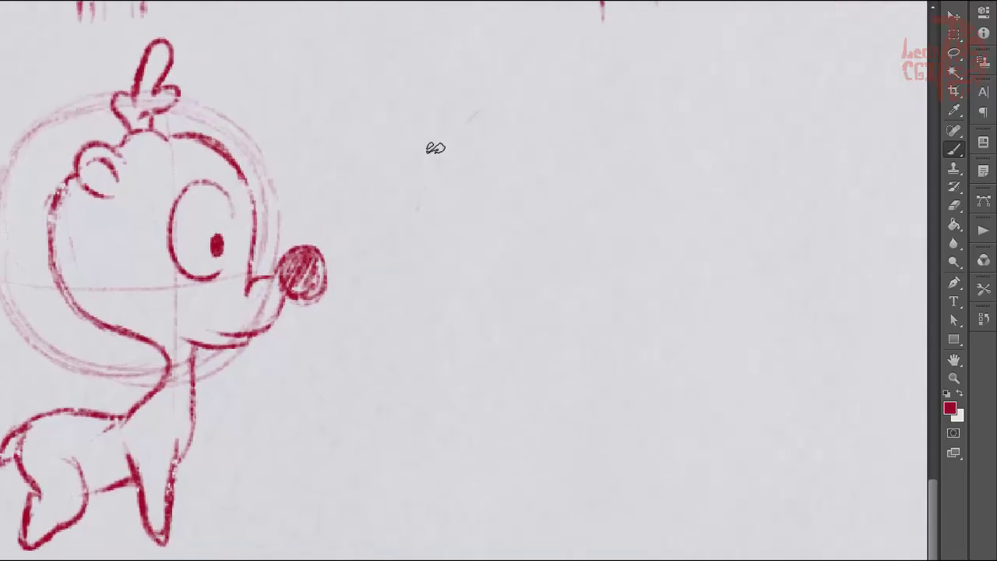
Step: Sketch a loose head circle with centre guide lines beside the side-view reindeer
left_click_drag(526, 124, 401, 257)
left_click_drag(600, 152, 444, 172)
left_click_drag(409, 202, 483, 335)
left_click_drag(421, 312, 524, 349)
left_click_drag(507, 123, 637, 200)
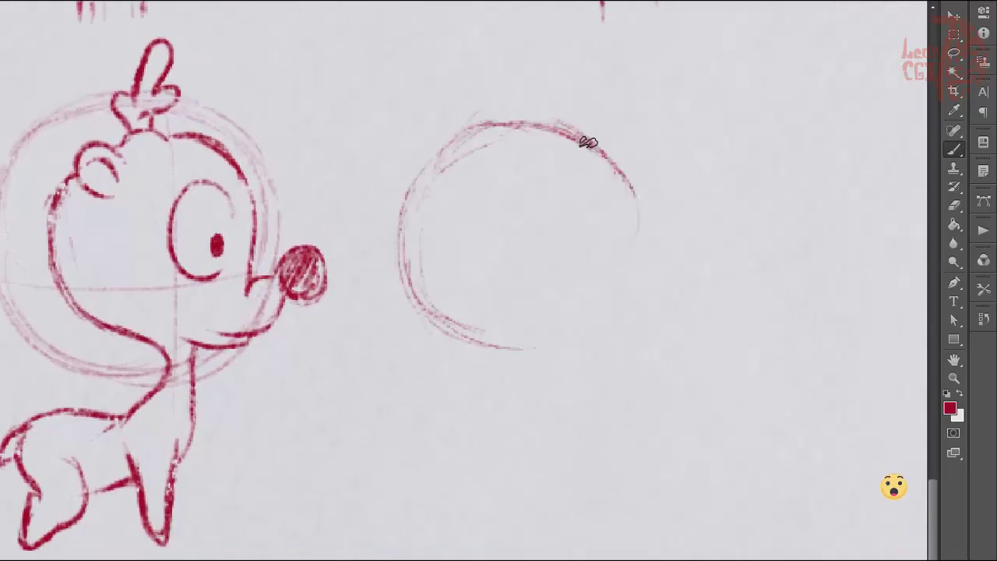
left_click_drag(588, 143, 612, 312)
left_click_drag(506, 131, 511, 327)
left_click_drag(417, 261, 608, 260)
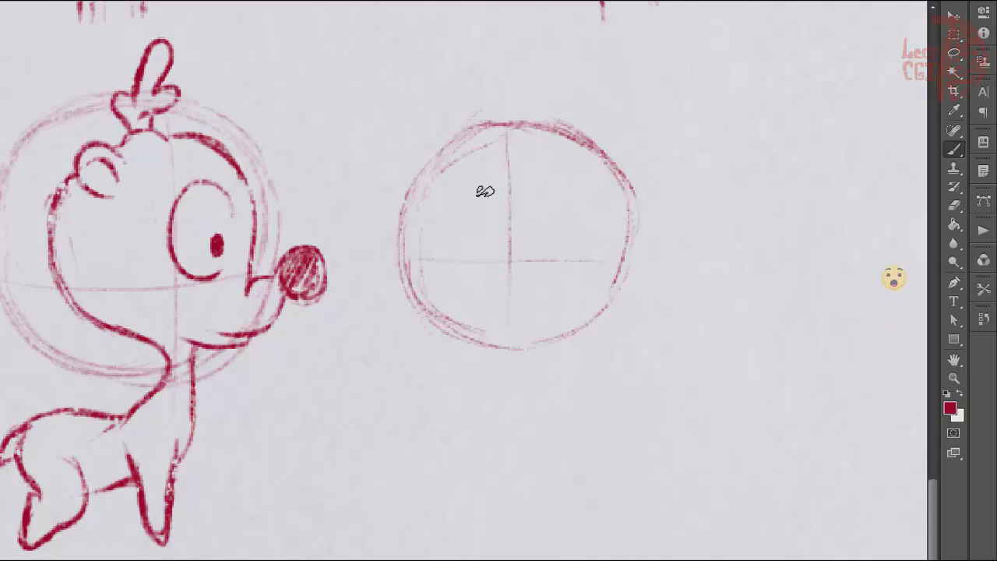
Step: Draw left and right eye outlines, then the mouth and chin under the nose
left_click_drag(490, 172, 483, 256)
left_click_drag(534, 163, 539, 256)
key("ctrl+z")
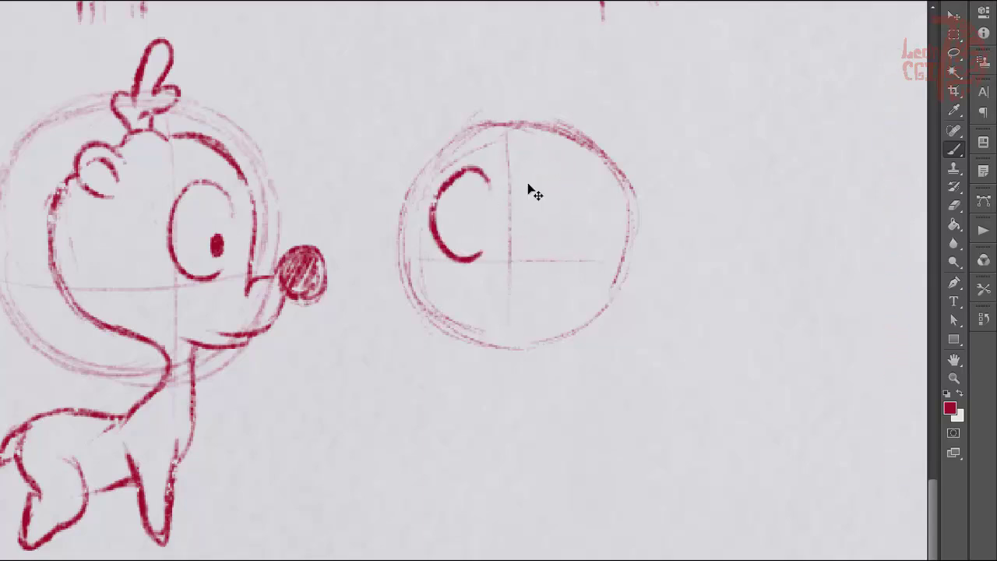
mouse_move(530, 185)
left_mouse_down()
mouse_move(537, 260)
mouse_move(508, 272)
mouse_move(510, 307)
mouse_move(526, 319)
left_mouse_up()
left_click_drag(489, 335, 472, 319)
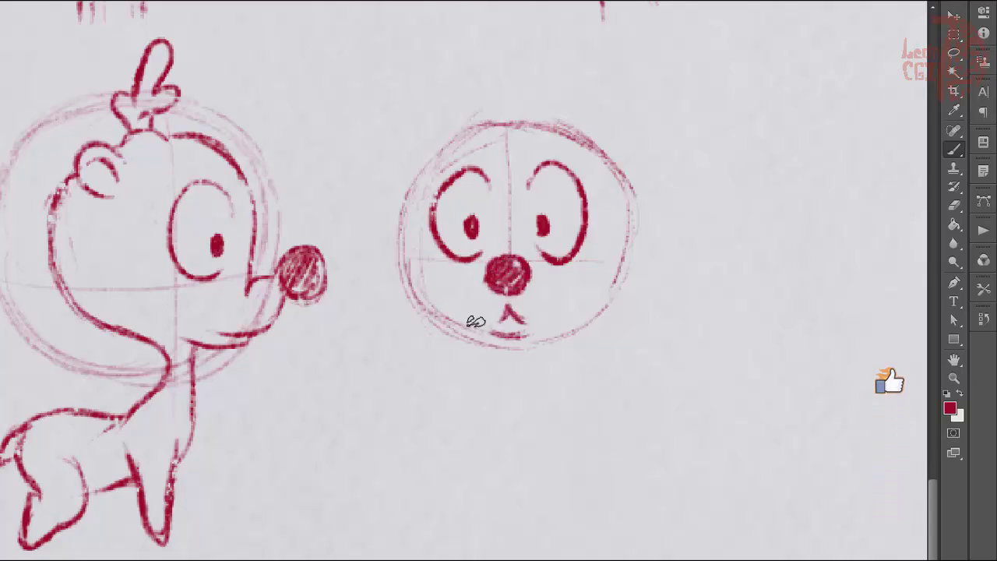
mouse_move(406, 214)
left_mouse_down()
mouse_move(402, 282)
mouse_move(487, 337)
left_mouse_up()
Step: Strengthen the right face outline, draw the neck, and add ears and head top
mouse_move(590, 304)
left_mouse_down()
mouse_move(597, 173)
mouse_move(546, 331)
mouse_move(499, 380)
left_mouse_up()
left_click_drag(518, 335, 522, 380)
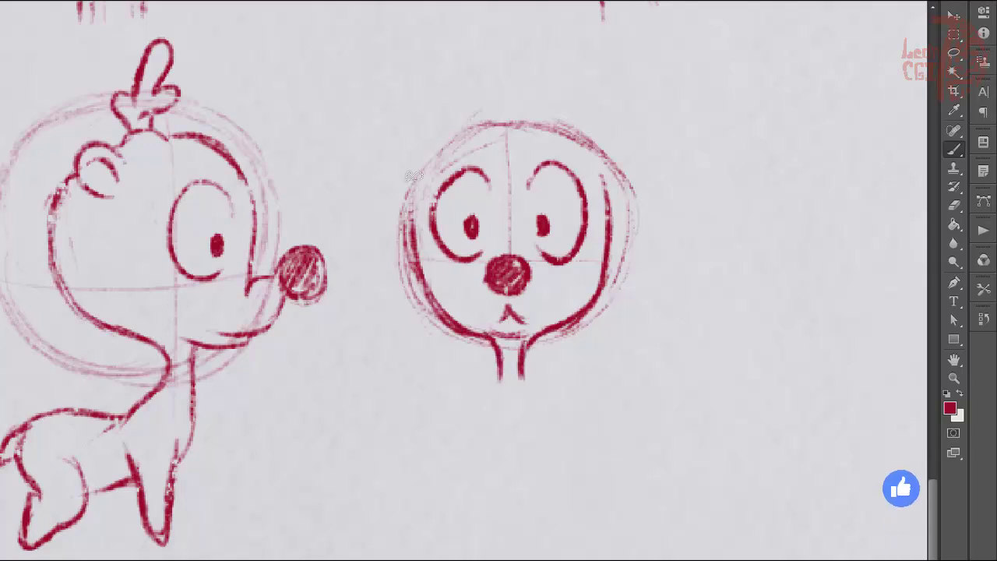
left_click_drag(405, 187, 446, 160)
left_click_drag(604, 187, 583, 125)
mouse_move(471, 117)
left_mouse_down()
mouse_move(451, 144)
mouse_move(577, 121)
mouse_move(430, 35)
left_mouse_up()
Step: Draw branched antlers, extend the neck lines and sketch the body and legs
left_click_drag(417, 74, 464, 78)
left_click_drag(555, 124, 568, 29)
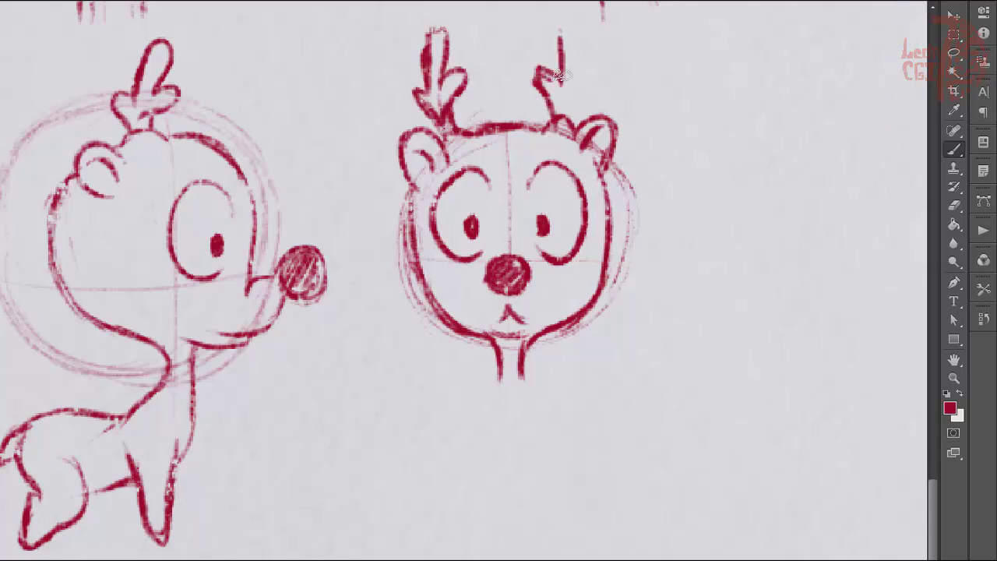
left_click_drag(537, 78, 586, 93)
left_click_drag(479, 402, 470, 440)
left_click_drag(538, 399, 550, 443)
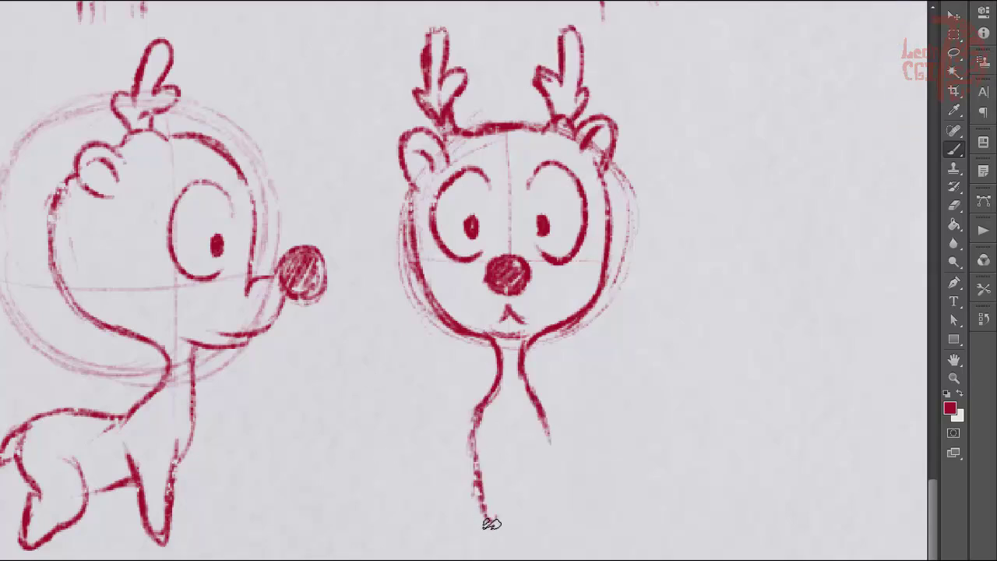
mouse_move(490, 524)
left_mouse_down()
mouse_move(511, 467)
mouse_move(546, 524)
left_mouse_up()
Step: Finish the front reindeer's body, then draw a big head circle on empty paper
left_click_drag(676, 384, 427, 427)
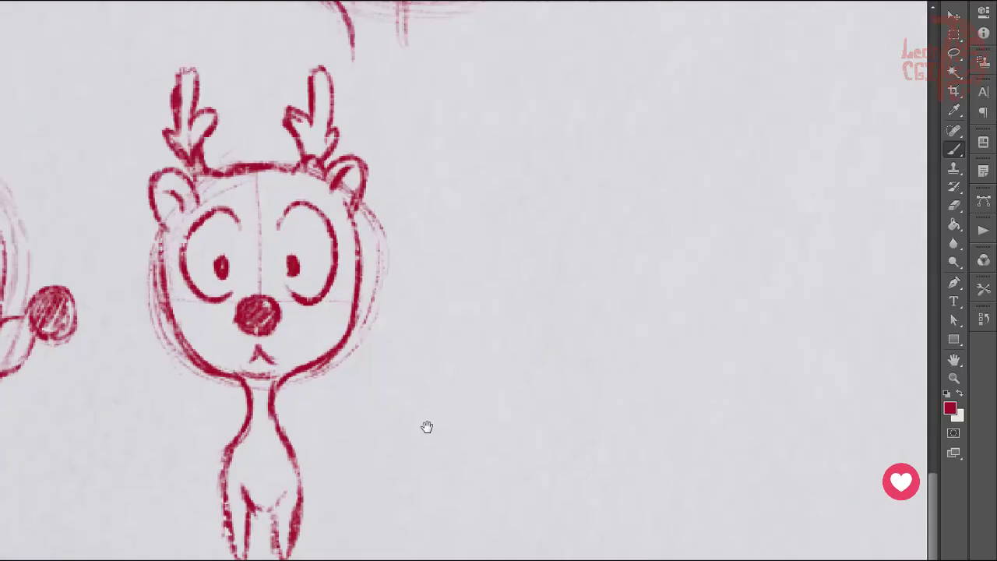
scroll(263, 476, "down", 5)
scroll(376, 143, "up", 1)
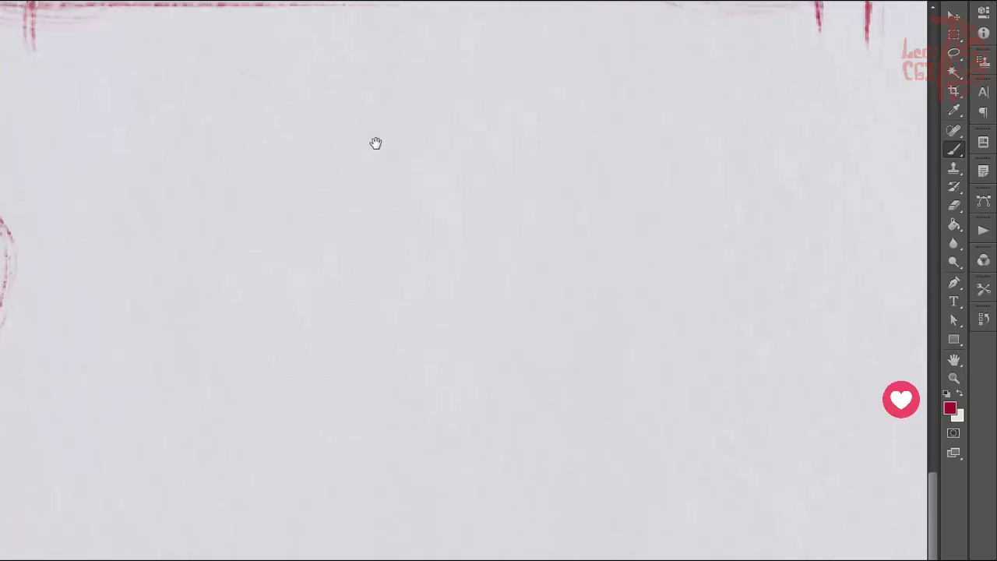
left_click_drag(376, 142, 225, 176)
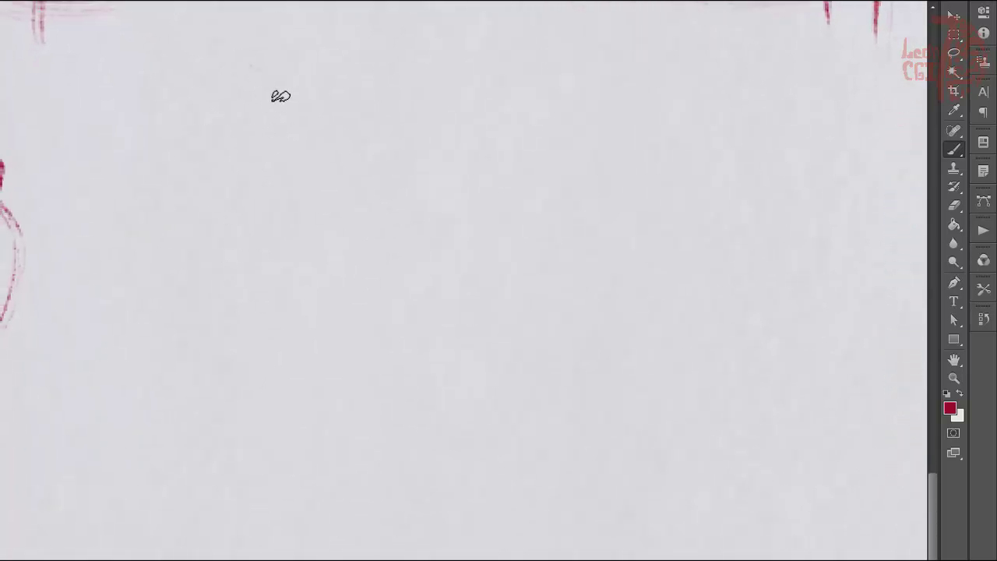
left_click_drag(281, 28, 115, 310)
mouse_move(108, 300)
left_mouse_down()
mouse_move(416, 379)
mouse_move(491, 218)
left_mouse_up()
Step: Add slanted and horizontal guide lines, then a big eye with a bold oval pupil
key("ctrl+z")
mouse_move(307, 49)
left_mouse_down()
mouse_move(334, 367)
mouse_move(361, 433)
left_mouse_up()
key("ctrl+z")
left_click_drag(167, 333, 456, 323)
key("ctrl+z")
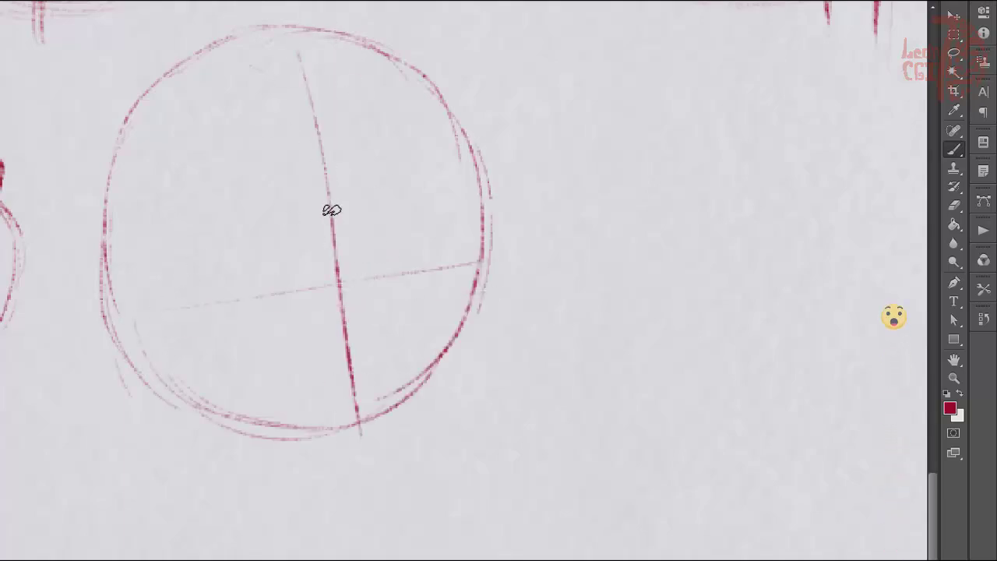
mouse_move(400, 138)
left_mouse_down()
mouse_move(378, 285)
mouse_move(400, 278)
left_mouse_up()
key("ctrl+z")
key("ctrl+z")
left_click_drag(432, 138, 397, 269)
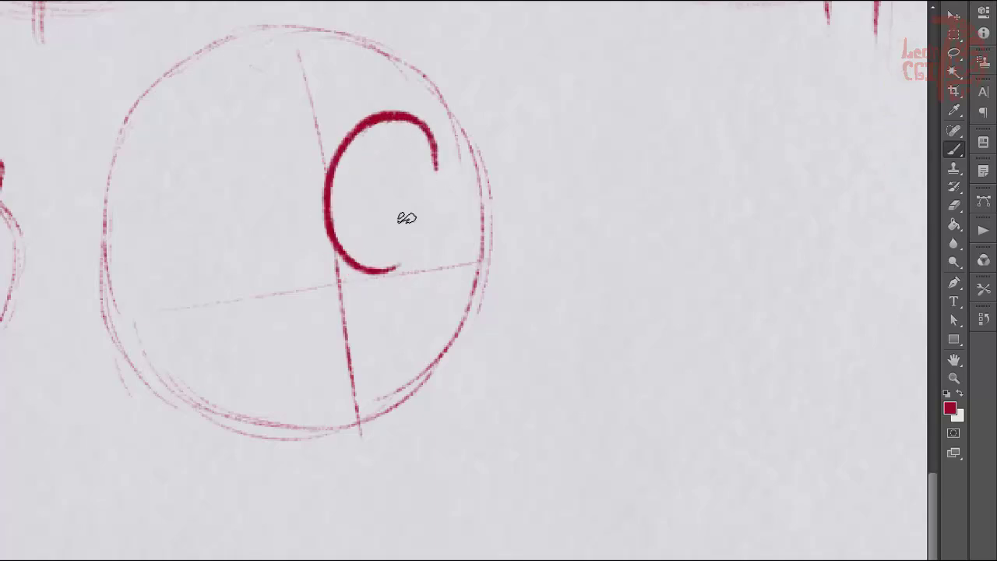
left_click_drag(411, 226, 397, 184)
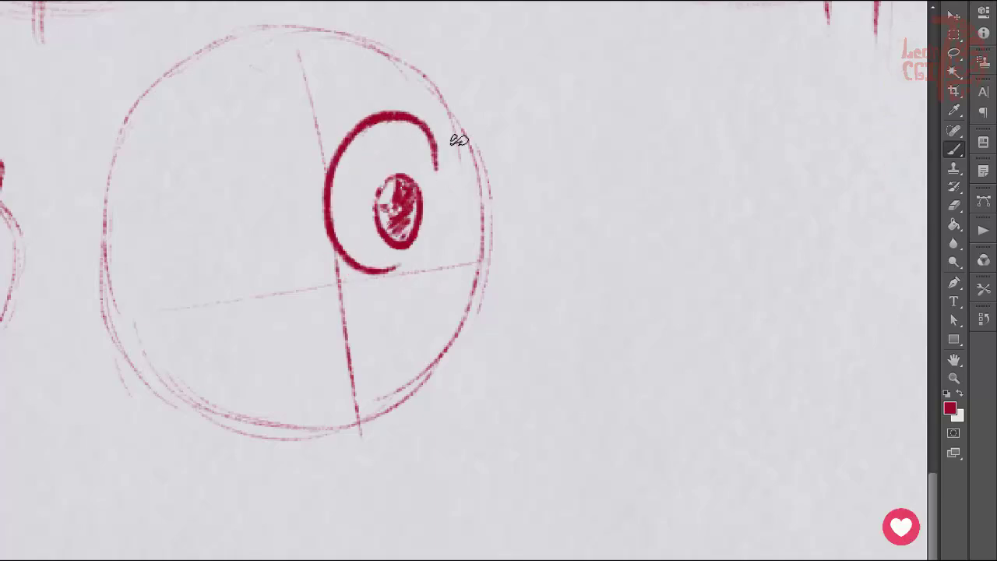
Step: Strengthen the head outline and add lips, chin, cheek and jaw line
mouse_move(459, 140)
left_mouse_down()
mouse_move(472, 259)
mouse_move(535, 294)
mouse_move(485, 261)
mouse_move(568, 257)
mouse_move(486, 272)
mouse_move(485, 318)
mouse_move(412, 353)
mouse_move(440, 352)
mouse_move(399, 347)
mouse_move(471, 380)
mouse_move(343, 401)
left_mouse_up()
left_click_drag(308, 396, 303, 414)
left_click_drag(160, 148, 300, 401)
mouse_move(155, 94)
left_mouse_down()
mouse_move(195, 144)
mouse_move(249, 358)
left_mouse_up()
left_click_drag(152, 129, 144, 234)
Step: Draw an ear and an antler on top, plus a cup shape beside the head
left_click_drag(148, 81, 236, 108)
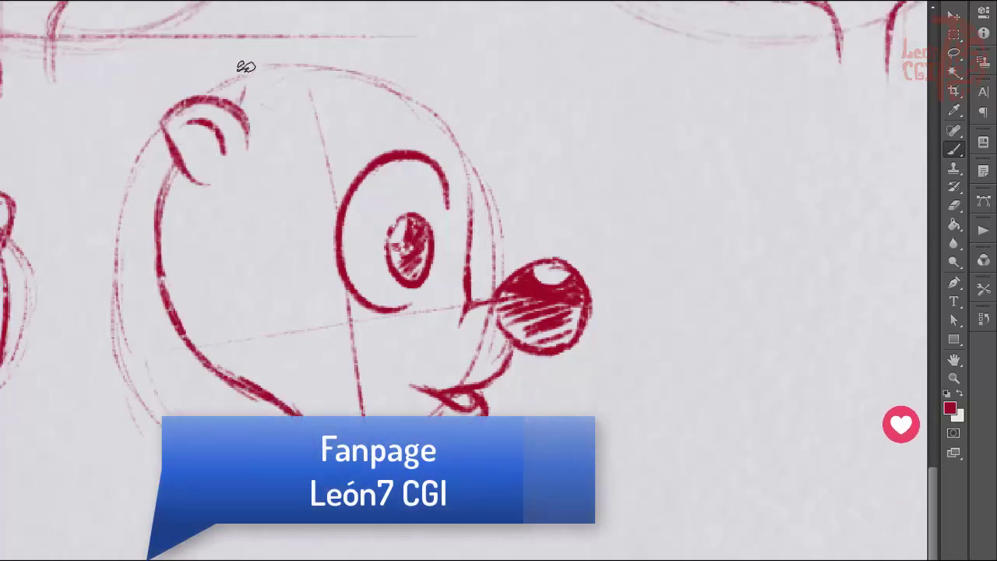
left_click_drag(270, 140, 300, 243)
left_click_drag(262, 167, 304, 74)
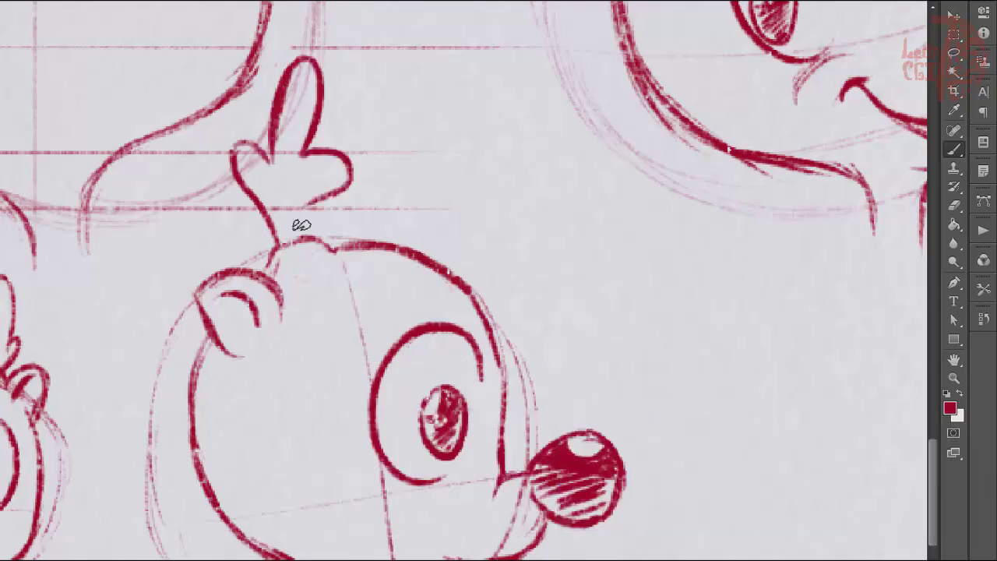
mouse_move(538, 109)
left_mouse_down()
mouse_move(607, 111)
mouse_move(612, 175)
mouse_move(568, 232)
left_mouse_up()
Step: Finish and hatch the cup, draw two cord lines and the hanging bulb body
left_click_drag(611, 175, 624, 237)
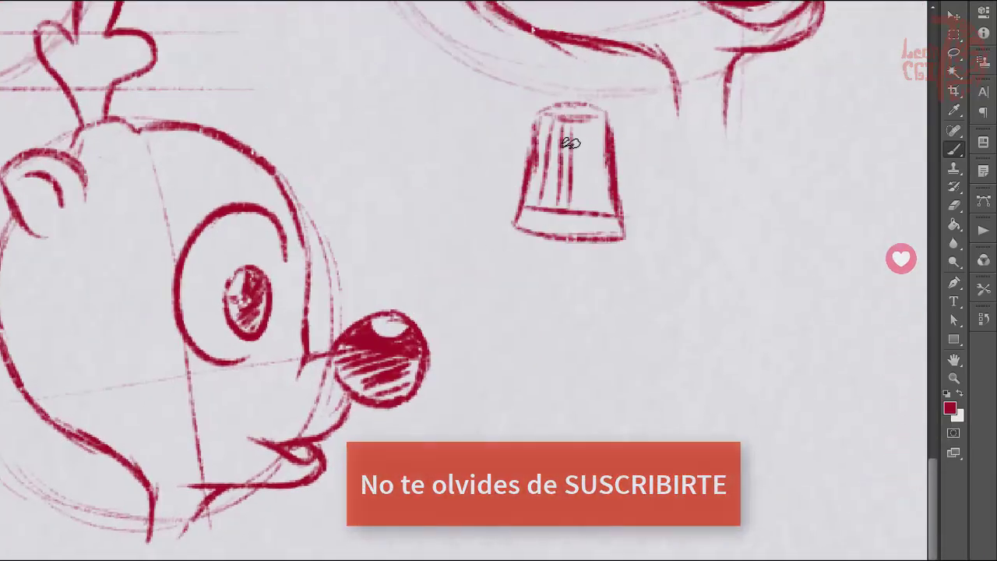
left_click_drag(570, 117, 573, 210)
left_click_drag(530, 139, 387, 89)
left_click_drag(804, 146, 613, 132)
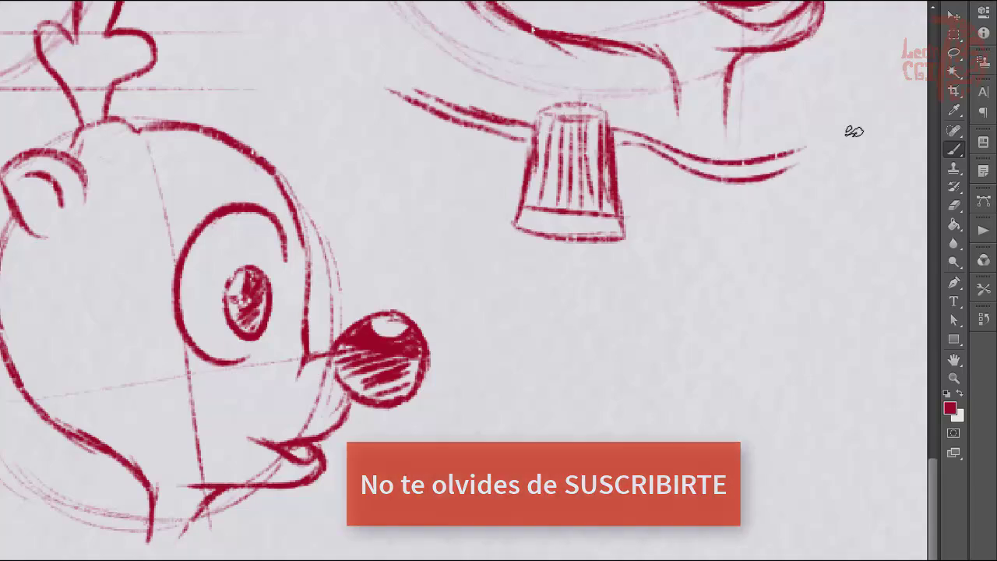
left_click_drag(816, 147, 615, 141)
mouse_move(501, 249)
left_mouse_down()
mouse_move(471, 351)
mouse_move(499, 440)
mouse_move(523, 414)
left_mouse_up()
left_click_drag(547, 437, 575, 403)
Step: Darken the bulb outline and give it two eyes and a shaded nose
left_click_drag(605, 238, 607, 374)
left_click_drag(505, 257, 508, 290)
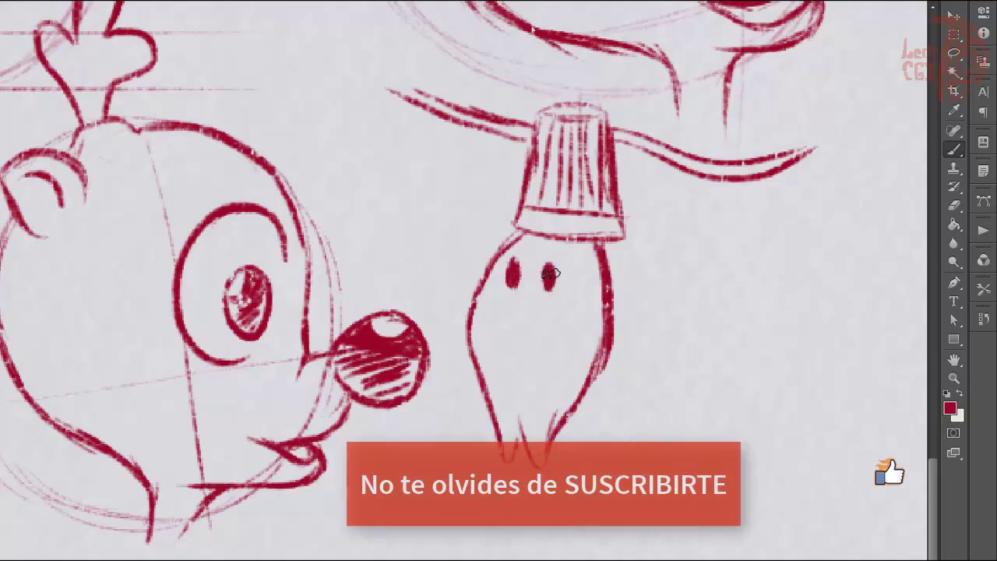
left_click_drag(501, 255, 507, 285)
left_click_drag(538, 254, 540, 295)
left_click_drag(492, 299, 516, 312)
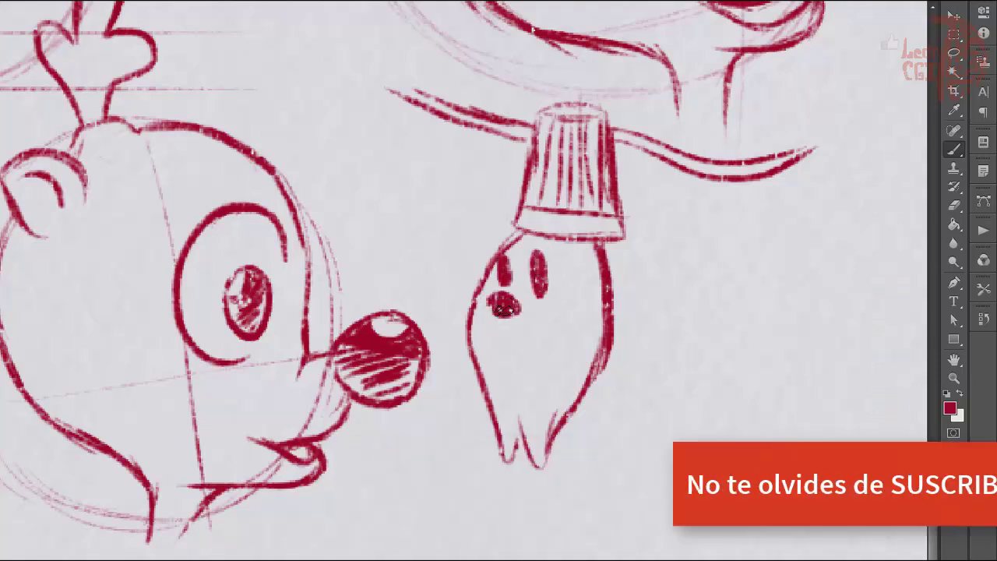
Step: Ring the bulb with glow lines, hatch the reindeer's cheek and add an eyebrow
left_click_drag(577, 310, 609, 401)
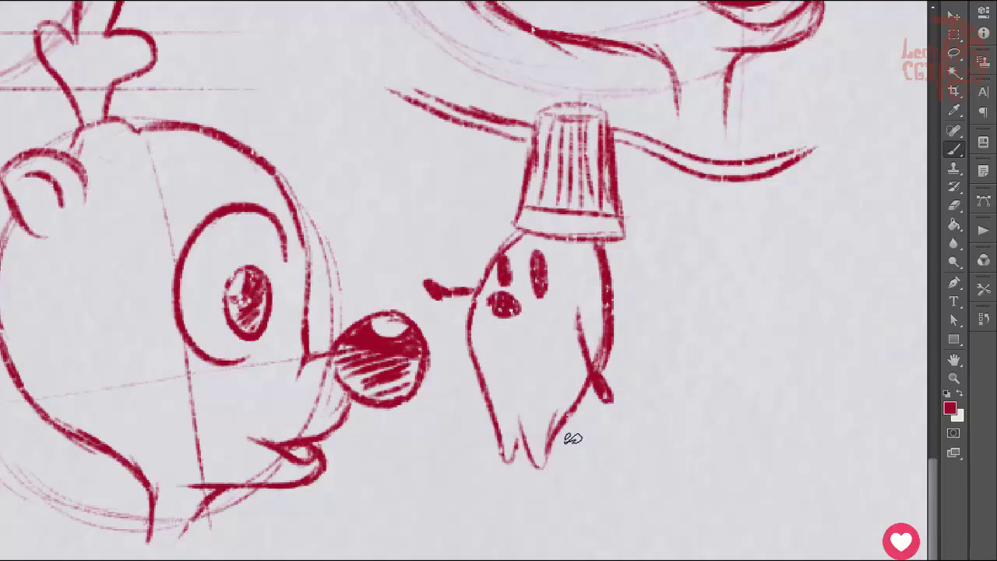
left_click_drag(520, 484, 523, 557)
left_click_drag(640, 324, 768, 330)
left_click_drag(436, 185, 480, 232)
left_click_drag(721, 209, 641, 249)
left_click_drag(609, 417, 638, 436)
left_click_drag(671, 484, 697, 534)
left_click_drag(327, 194, 433, 254)
left_click_drag(705, 270, 638, 278)
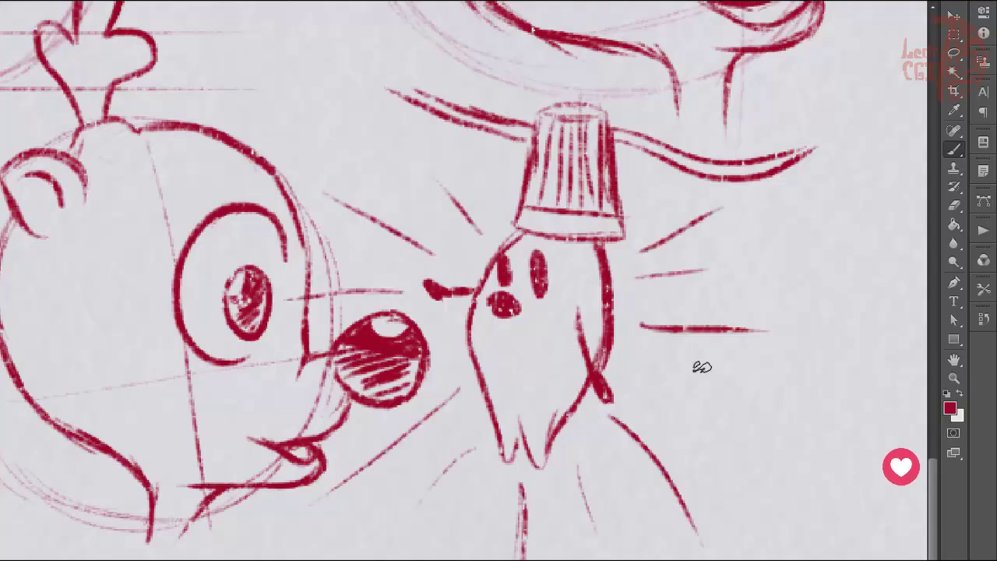
left_click_drag(701, 370, 734, 417)
mouse_move(16, 280)
left_mouse_down()
mouse_move(85, 405)
mouse_move(180, 506)
left_mouse_up()
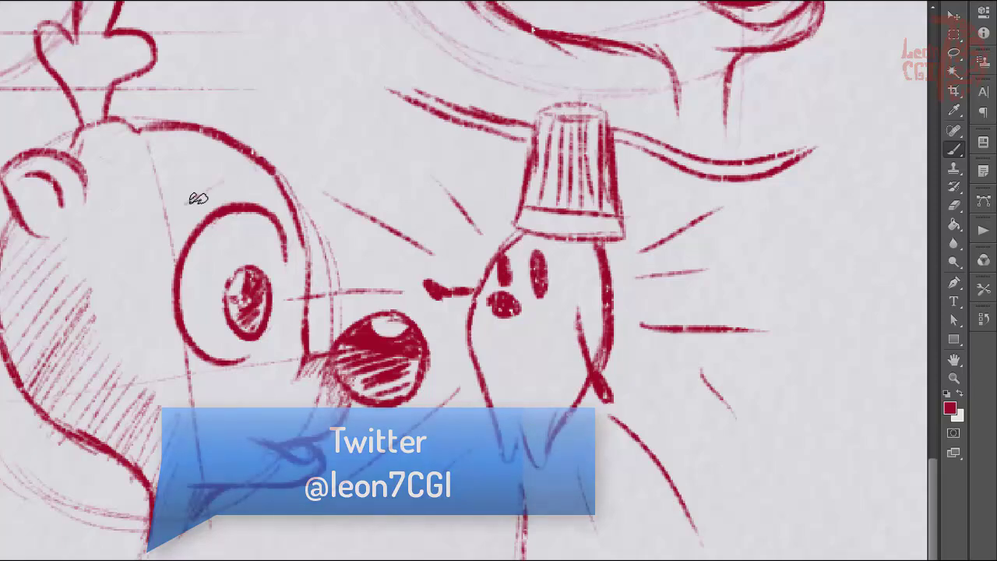
left_click_drag(187, 191, 233, 168)
Step: Scroll the sheet to find a blank gap above the reindeer heads for the signature
scroll(498, 281, "down", 3)
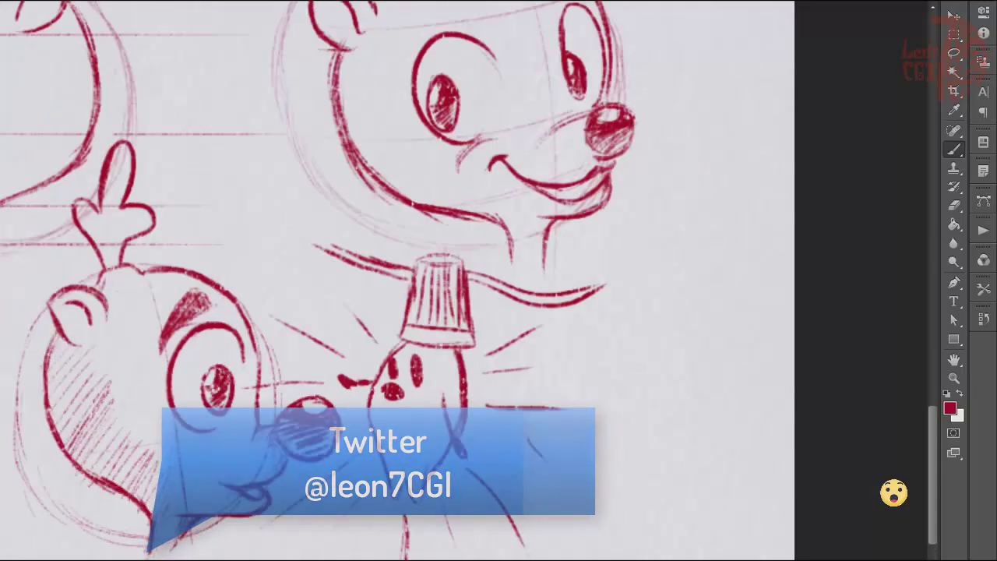
scroll(467, 281, "down", 3)
scroll(468, 281, "up", 1)
scroll(468, 280, "up", 1)
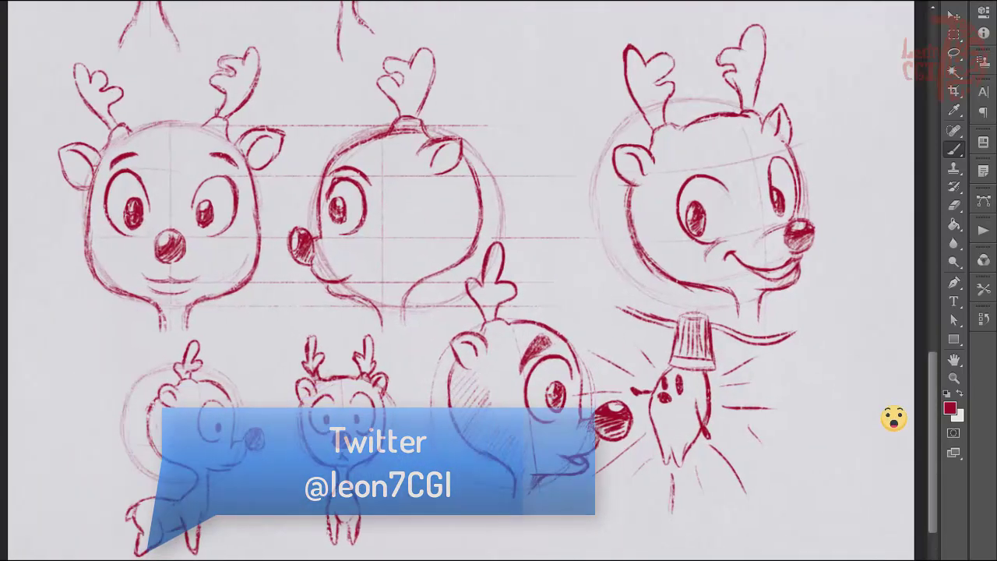
scroll(468, 281, "up", 1)
scroll(499, 280, "down", 1)
scroll(936, 441, "up", 3)
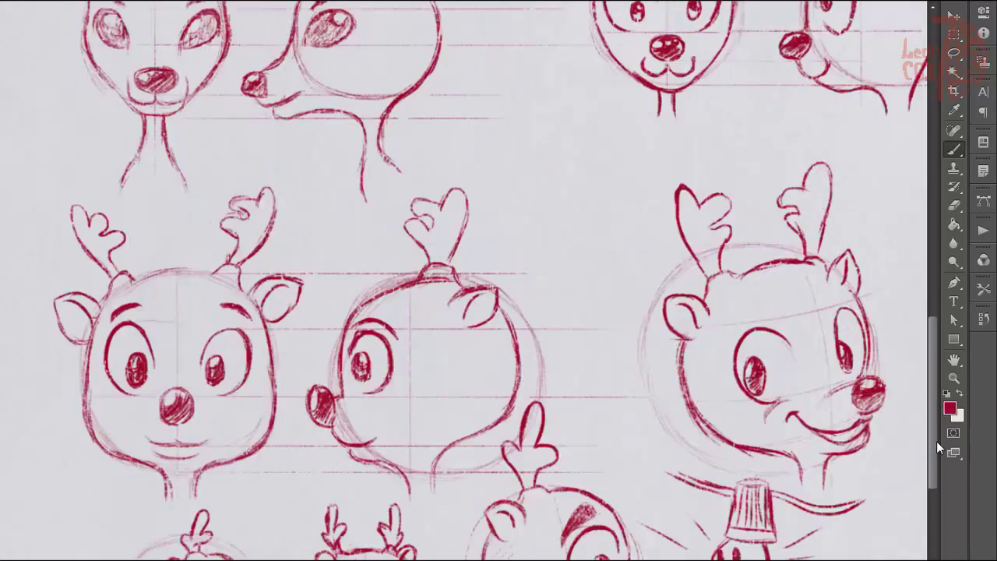
scroll(939, 270, "up", 2)
scroll(940, 270, "down", 3)
scroll(936, 421, "up", 3)
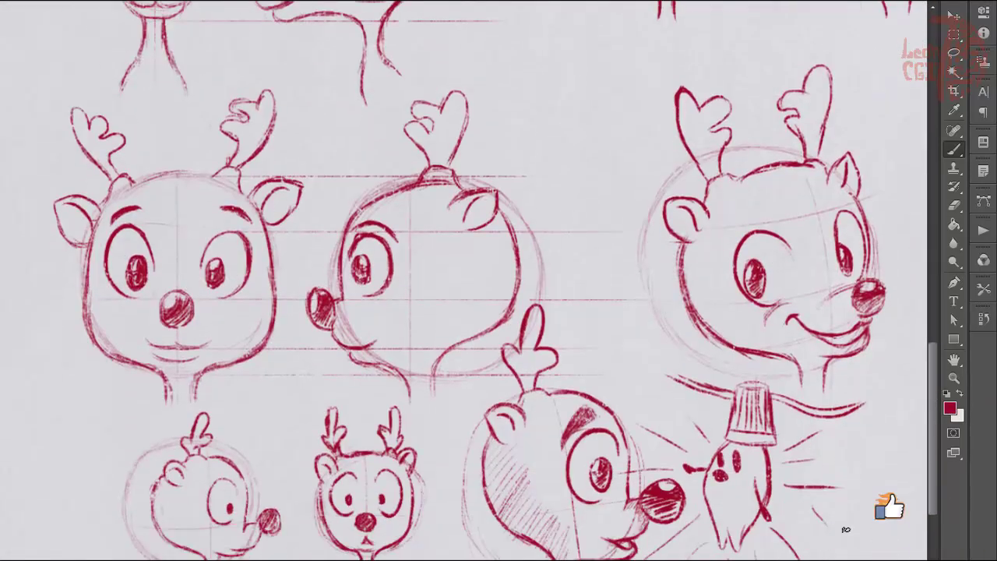
scroll(846, 530, "down", 2)
scroll(845, 530, "up", 2)
scroll(399, 134, "up", 1)
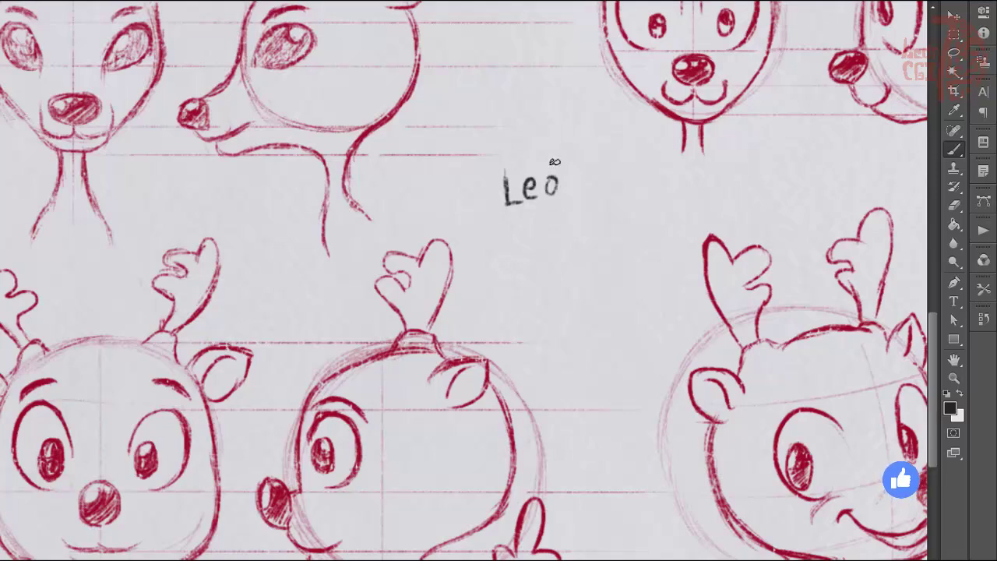
Step: Finish the black signature name, then undo the stray bracket stroke drawn around it
left_click_drag(565, 192, 578, 189)
left_click_drag(487, 149, 590, 282)
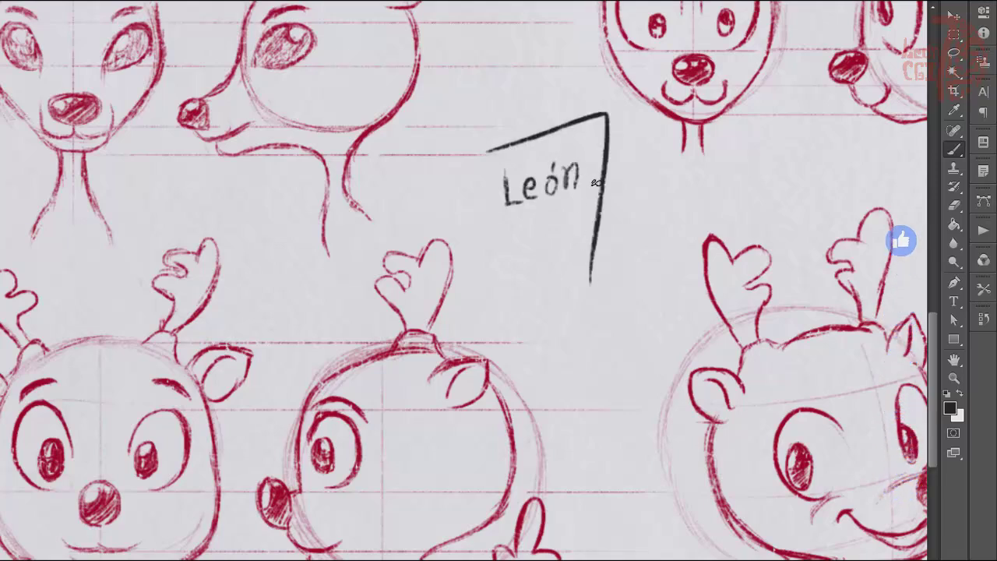
key("ctrl+z")
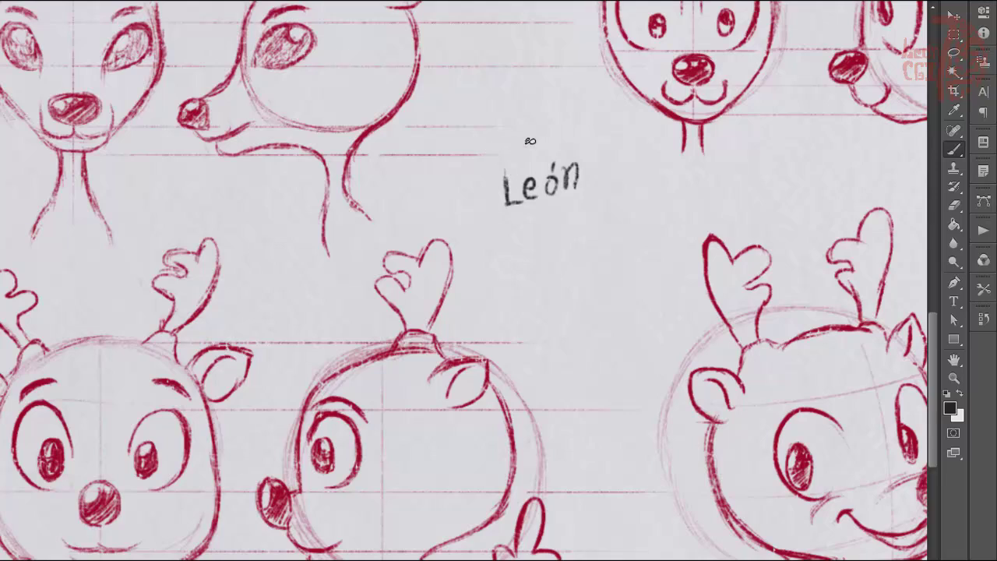